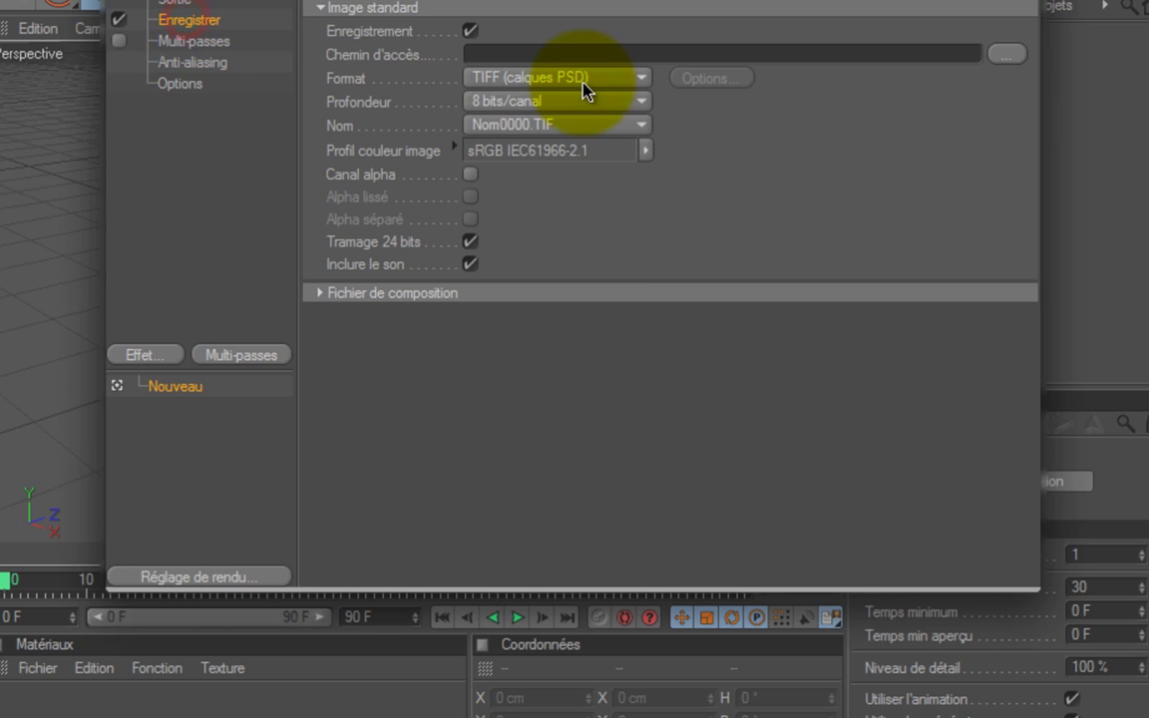
# Set the render output format to Film AVI and bring up the save location chooser, closing it without a file name.
pyautogui.click(546, 78)
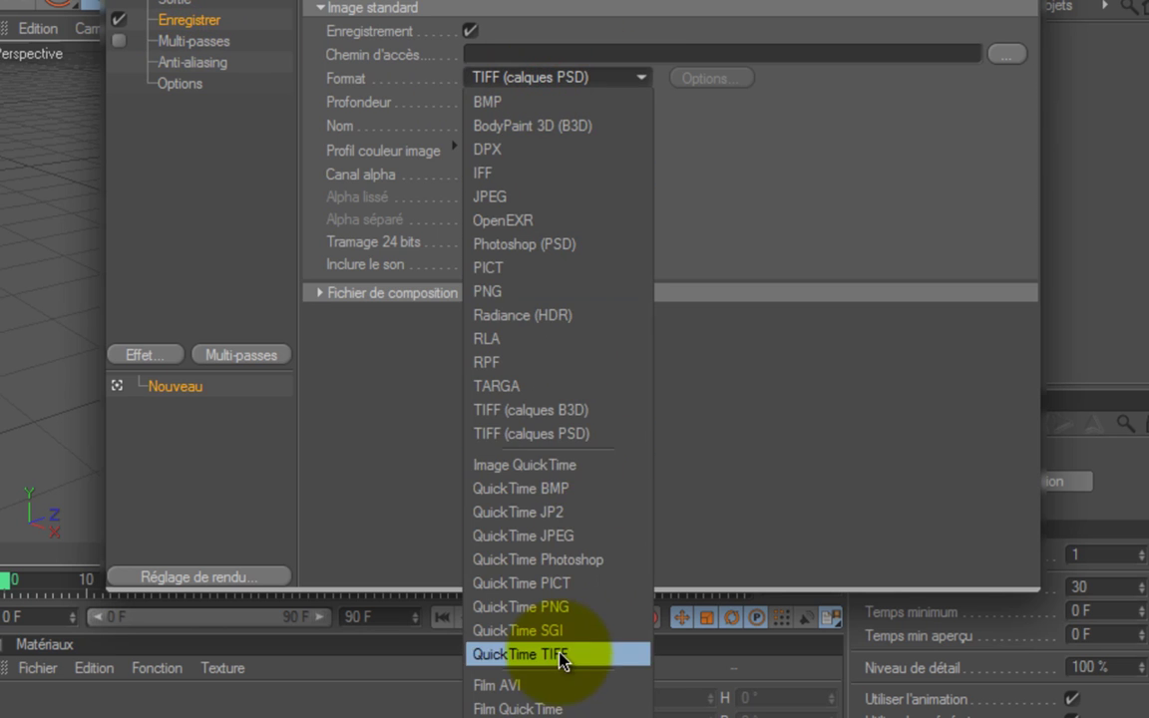
pyautogui.click(538, 688)
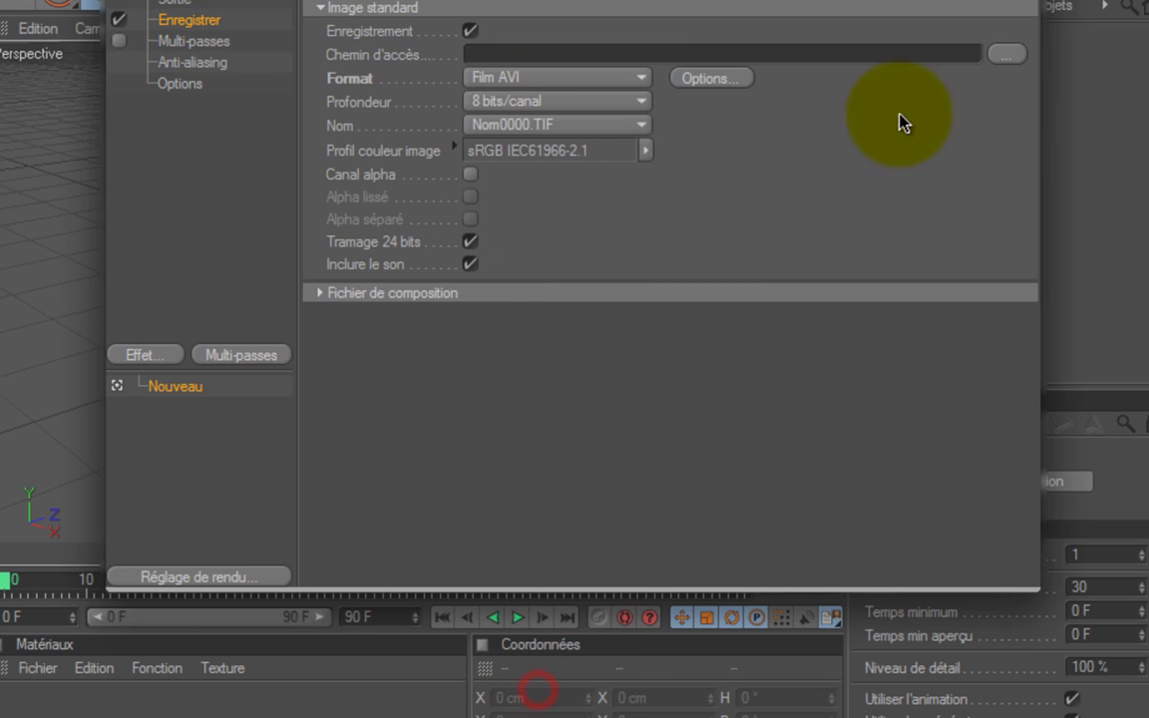
pyautogui.click(1000, 58)
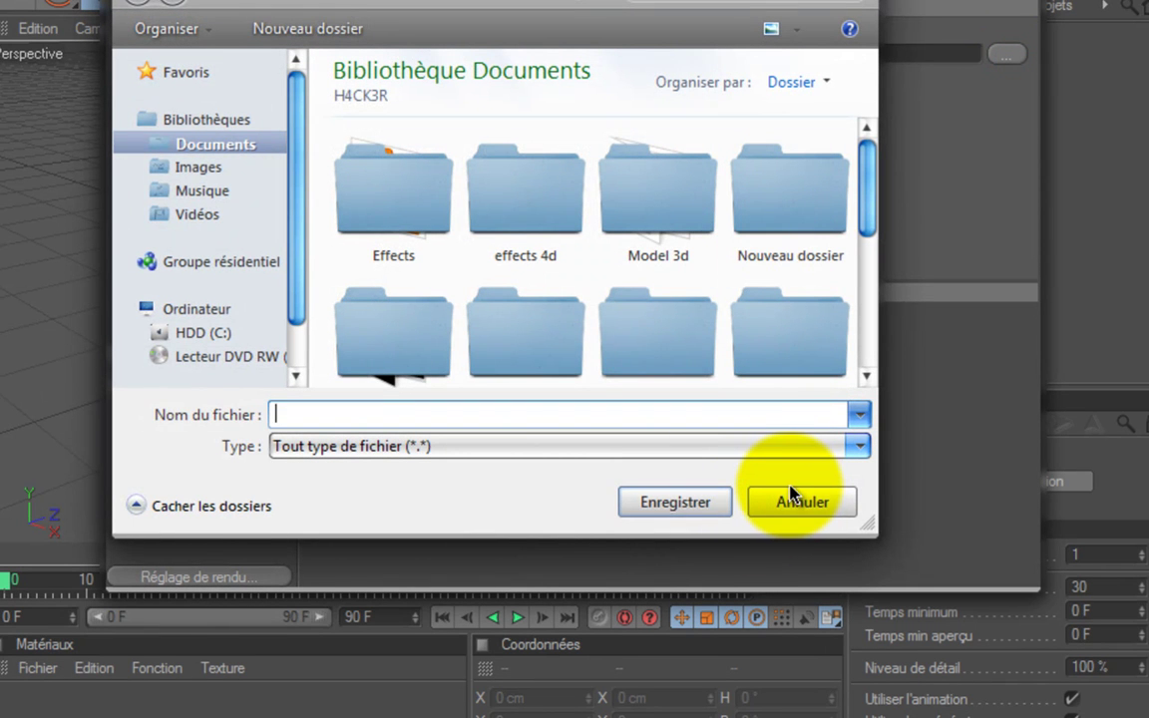
pyautogui.click(793, 499)
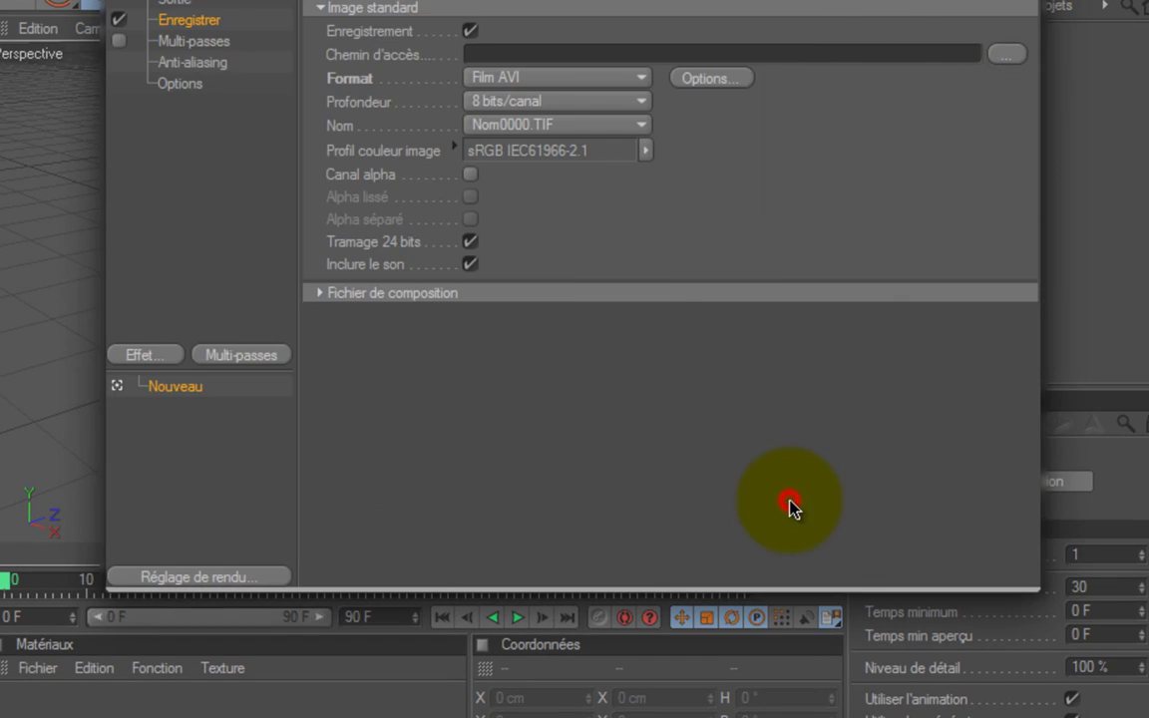
# Set Anti-Aliasing to Au mieux with a minimum level of 1x1 and a maximum level of 2x2.
pyautogui.click(189, 62)
pyautogui.click(547, 9)
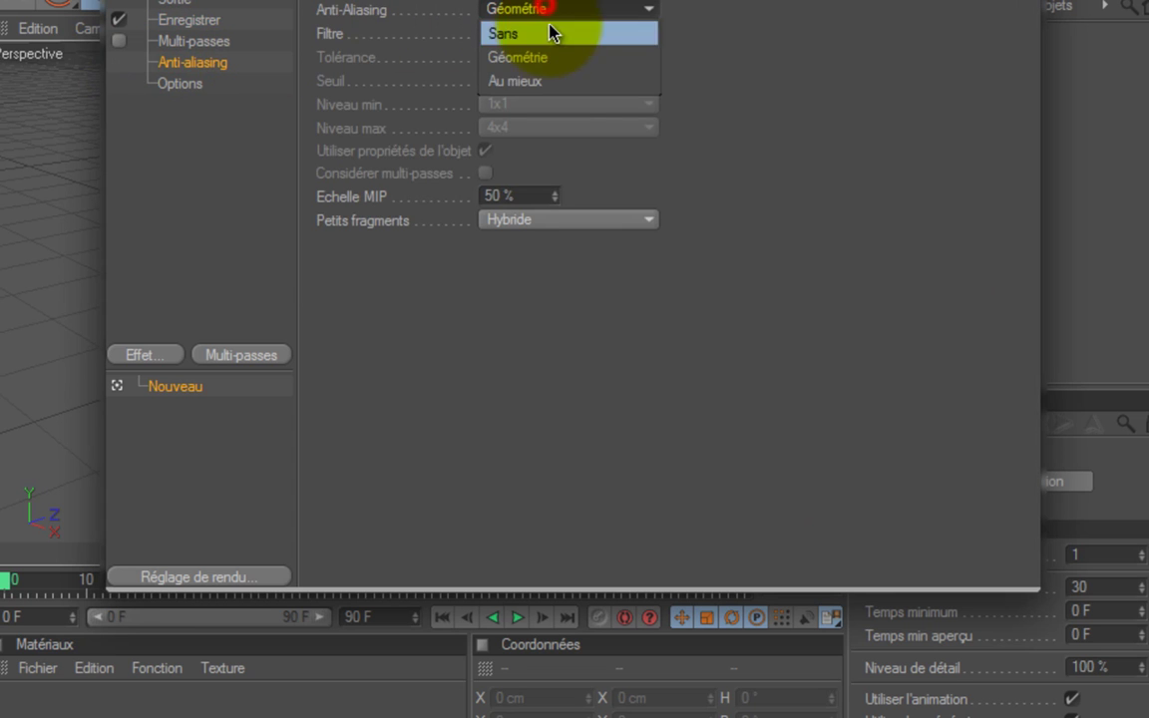
pyautogui.click(546, 79)
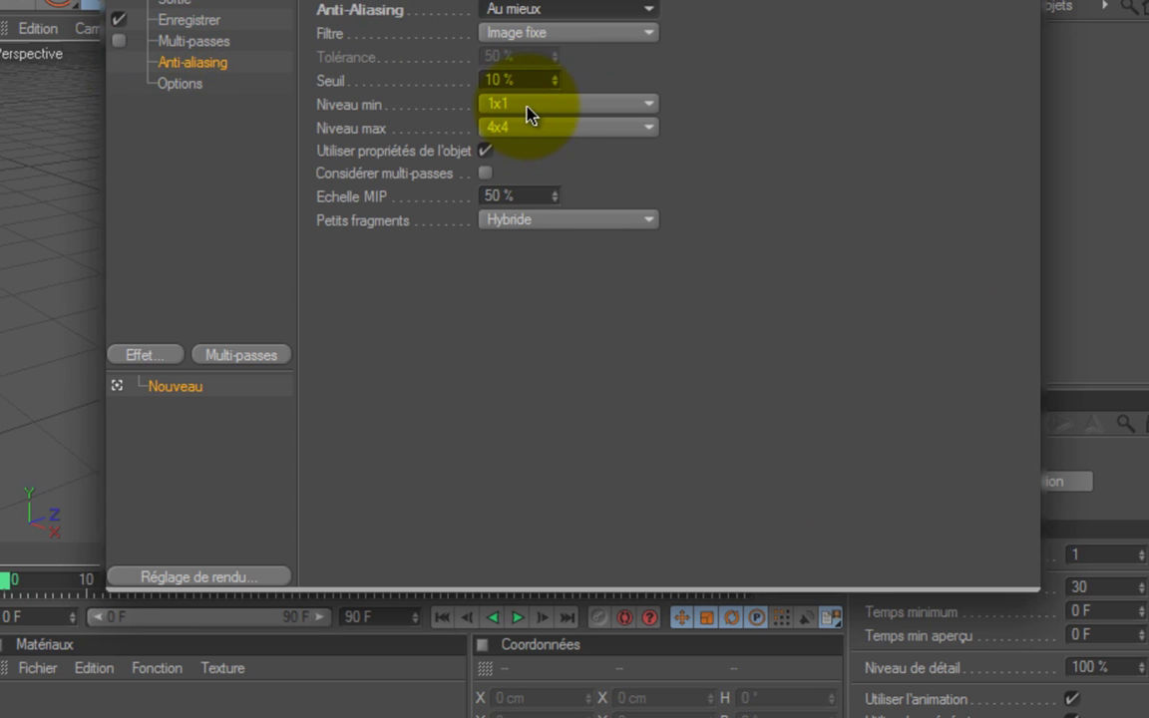
pyautogui.click(526, 105)
pyautogui.click(501, 175)
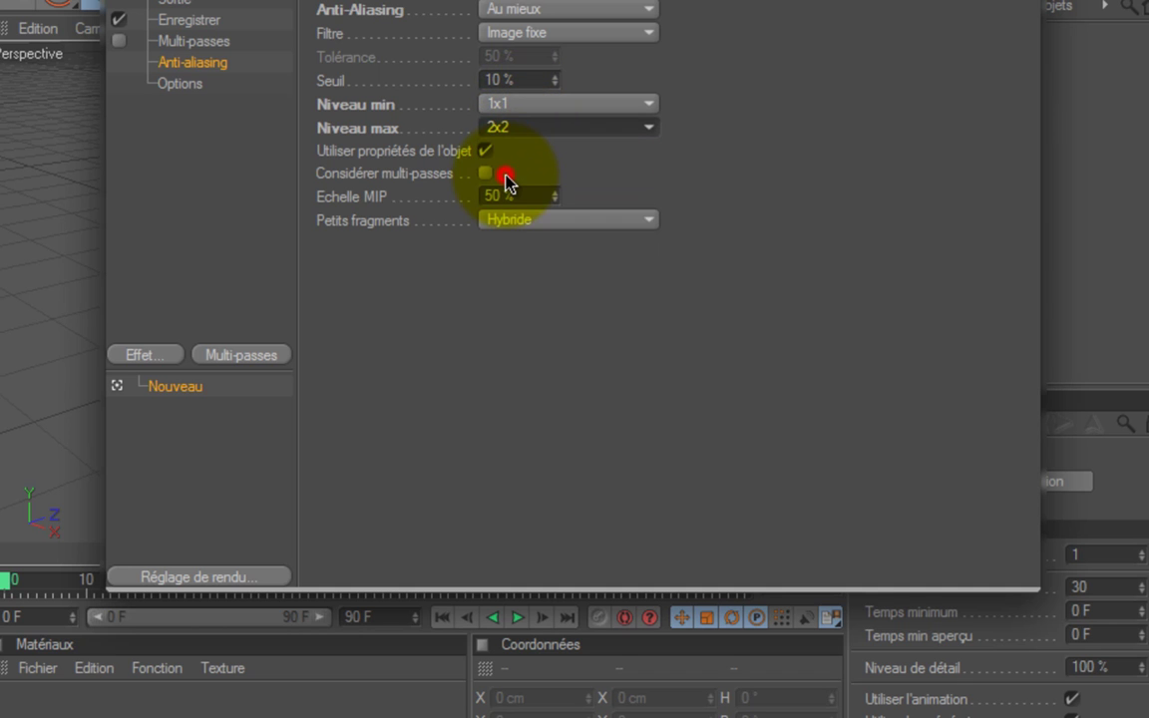
# Try a 16x16 minimum anti-aliasing level and return the levels to 1x1 minimum and 2x2 maximum.
pyautogui.click(553, 105)
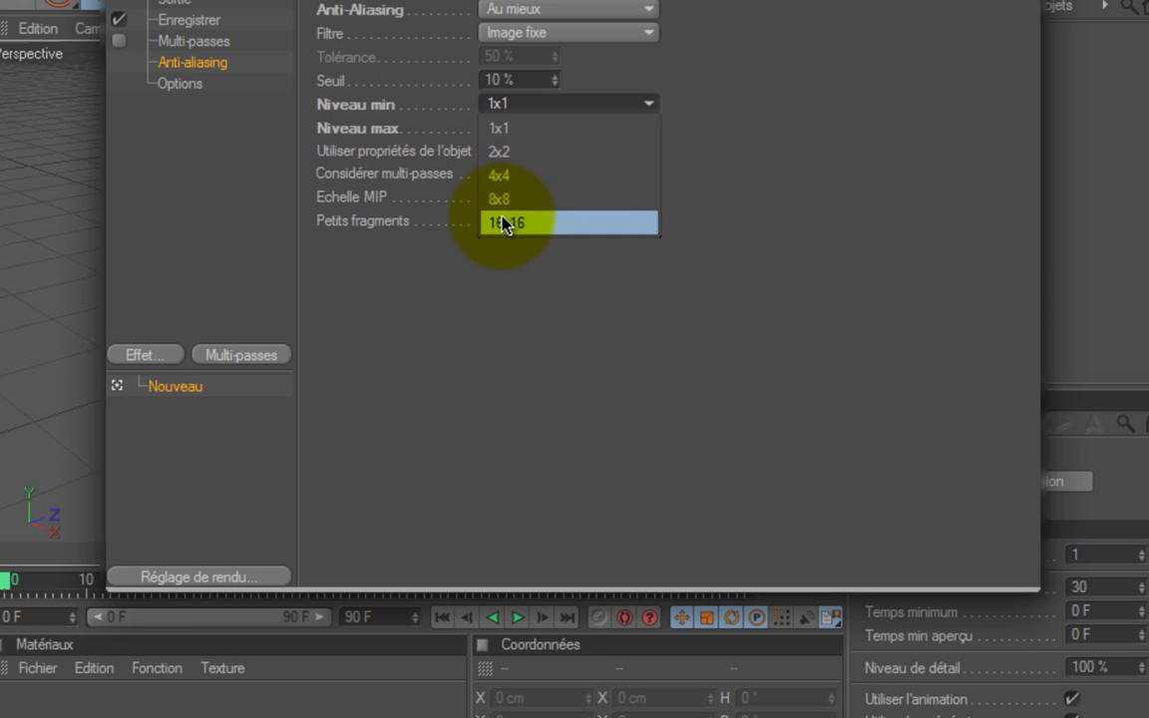
pyautogui.click(505, 221)
pyautogui.click(548, 105)
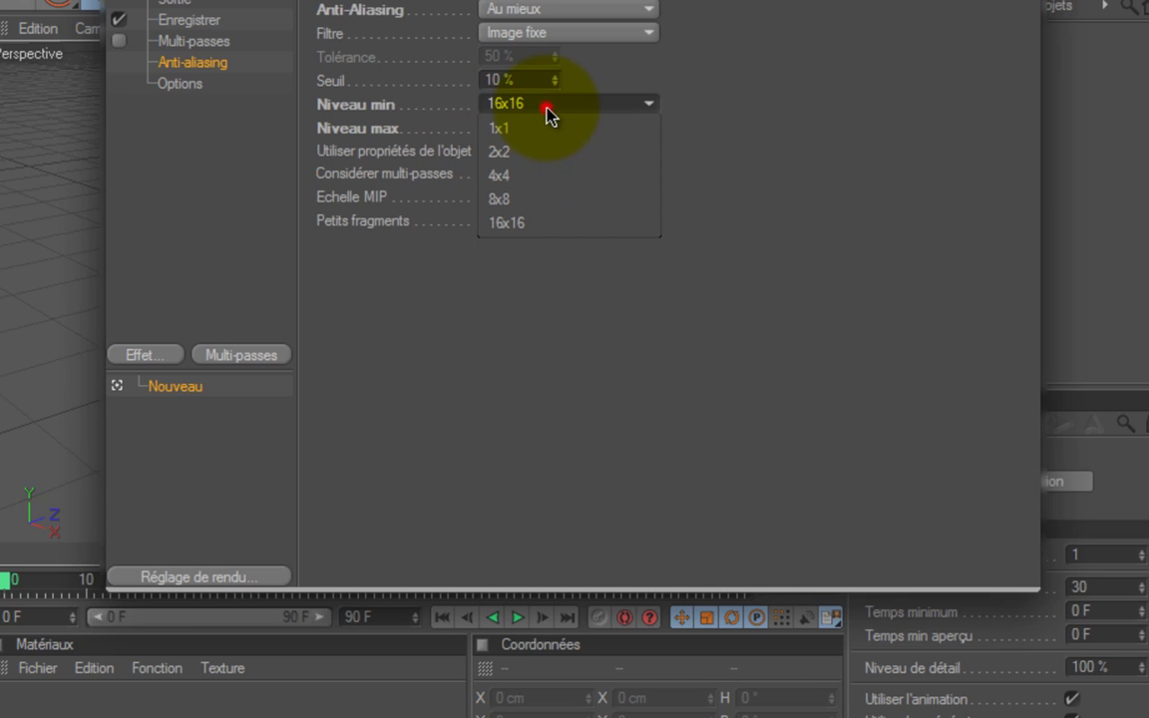
pyautogui.click(531, 129)
pyautogui.click(530, 127)
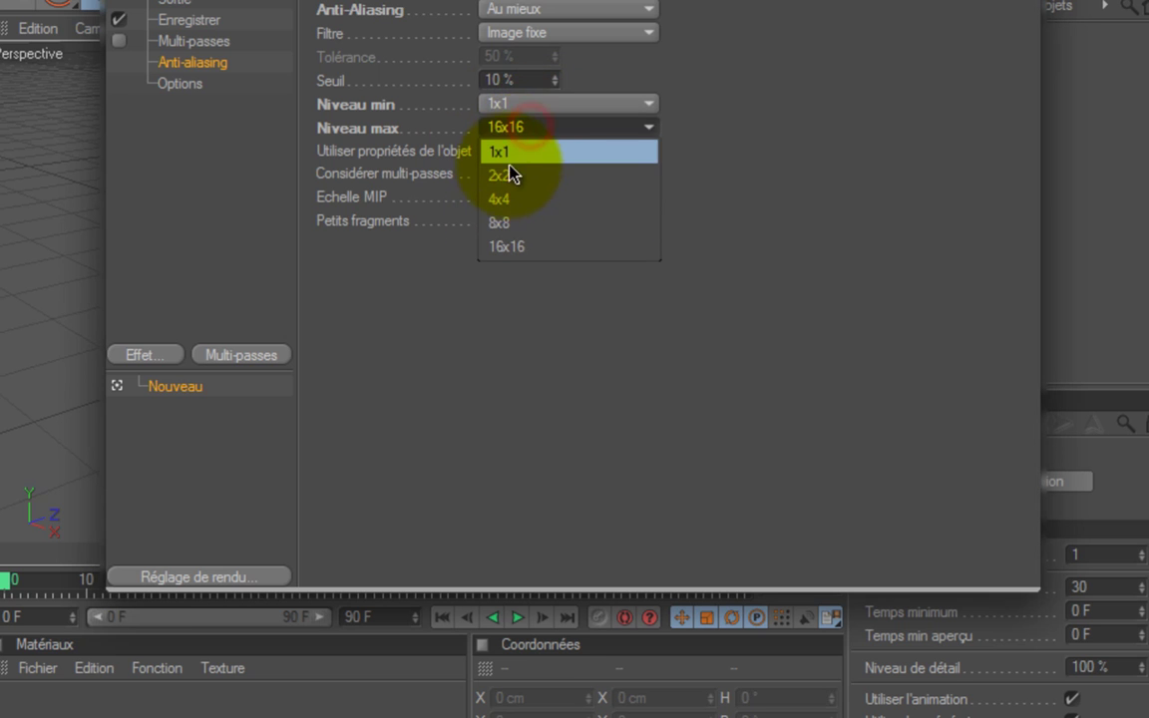
pyautogui.click(510, 172)
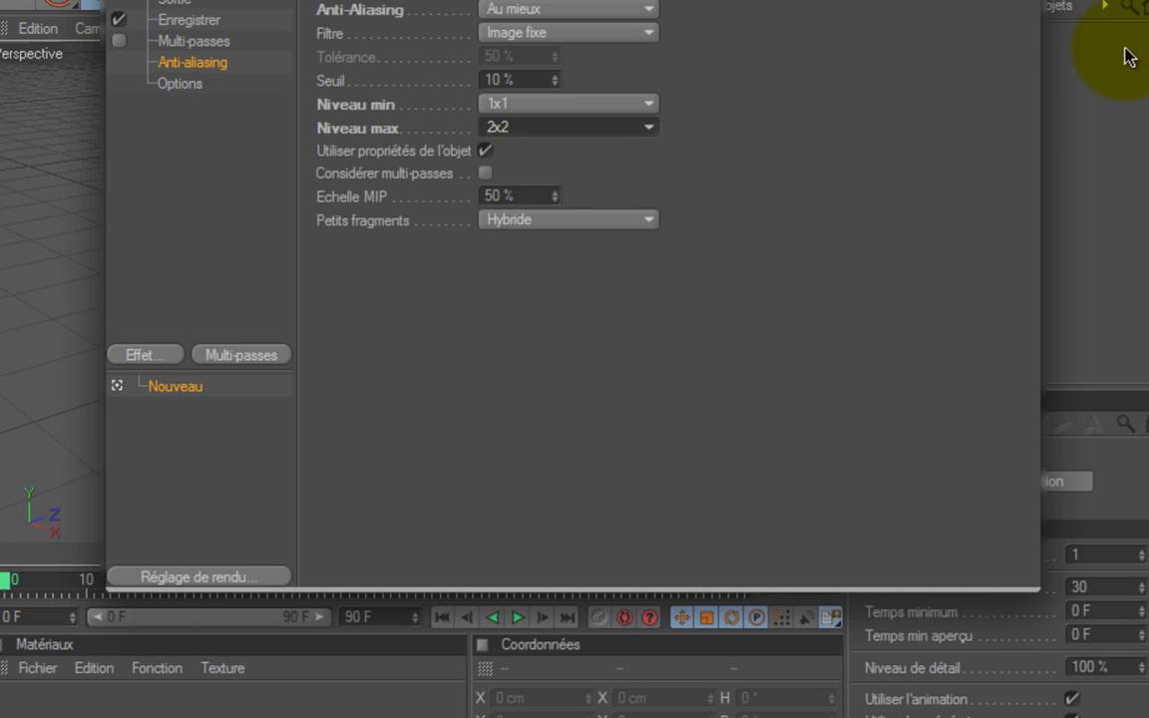
# Close the render settings and add a floor (Sol) object to the scene.
pyautogui.click(1019, 0)
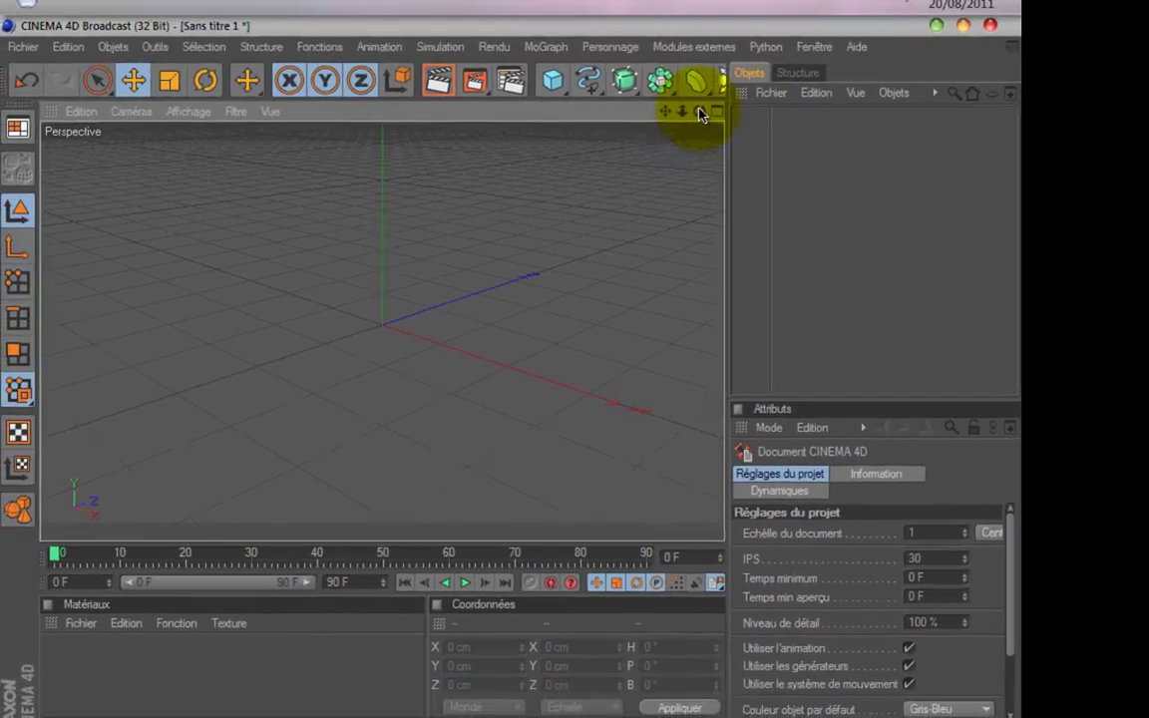
pyautogui.click(692, 100)
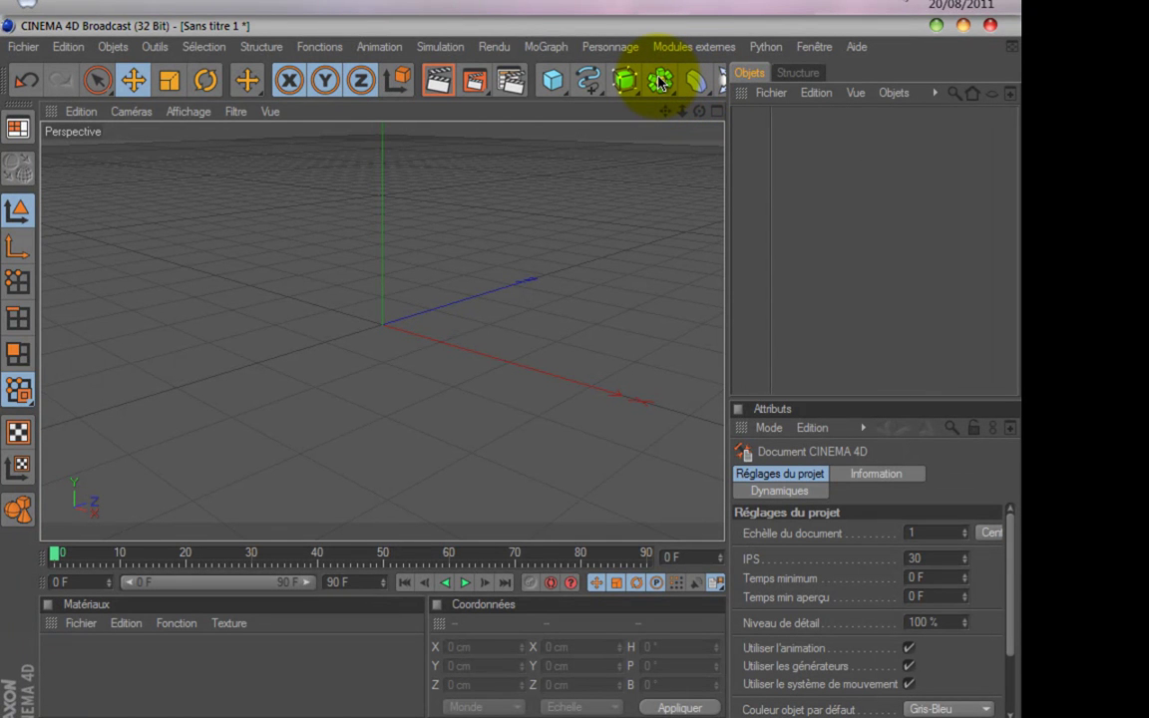
pyautogui.moveTo(657, 79); pyautogui.dragTo(466, 82, button='middle')
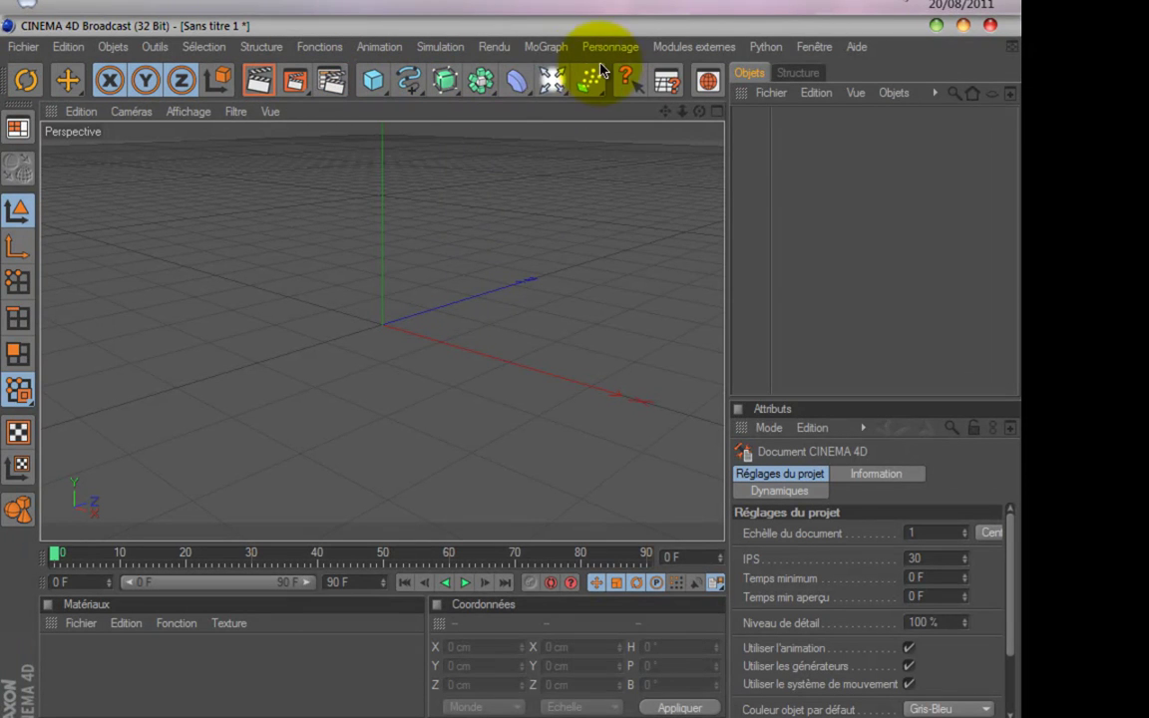
pyautogui.click(551, 82)
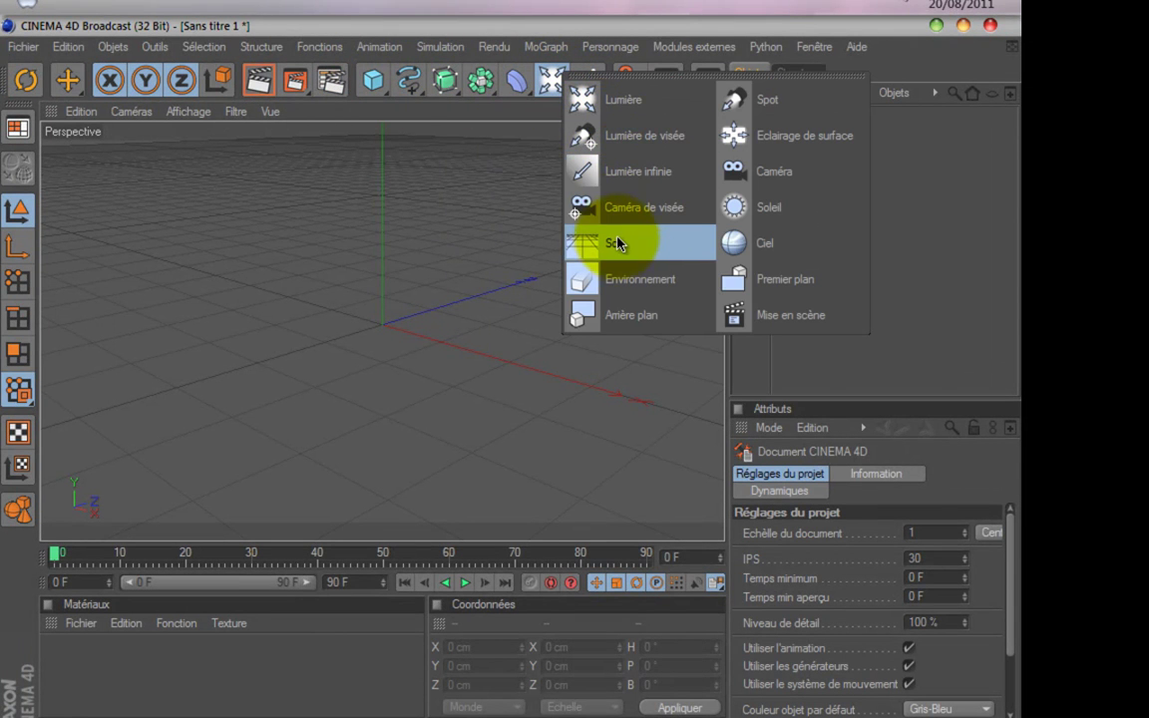
pyautogui.click(615, 246)
pyautogui.moveTo(703, 114); pyautogui.dragTo(511, 385)
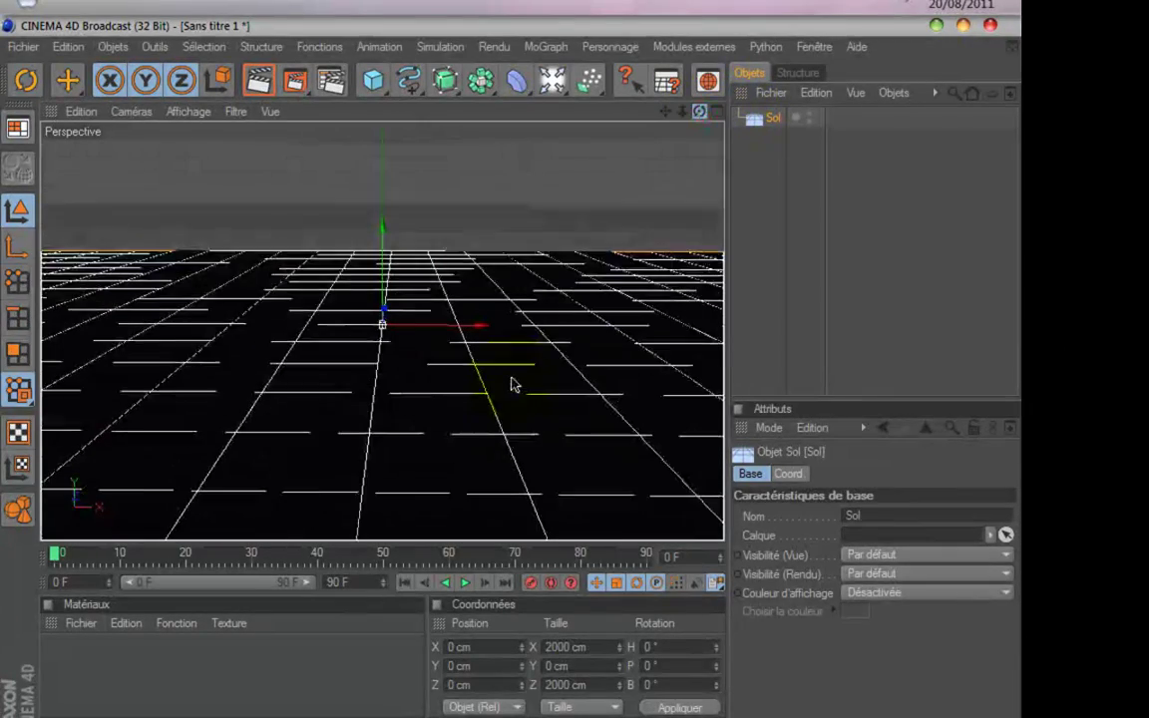
# Stand the floor upright by setting its pitch rotation (Rotation P) to 90°.
pyautogui.click(789, 474)
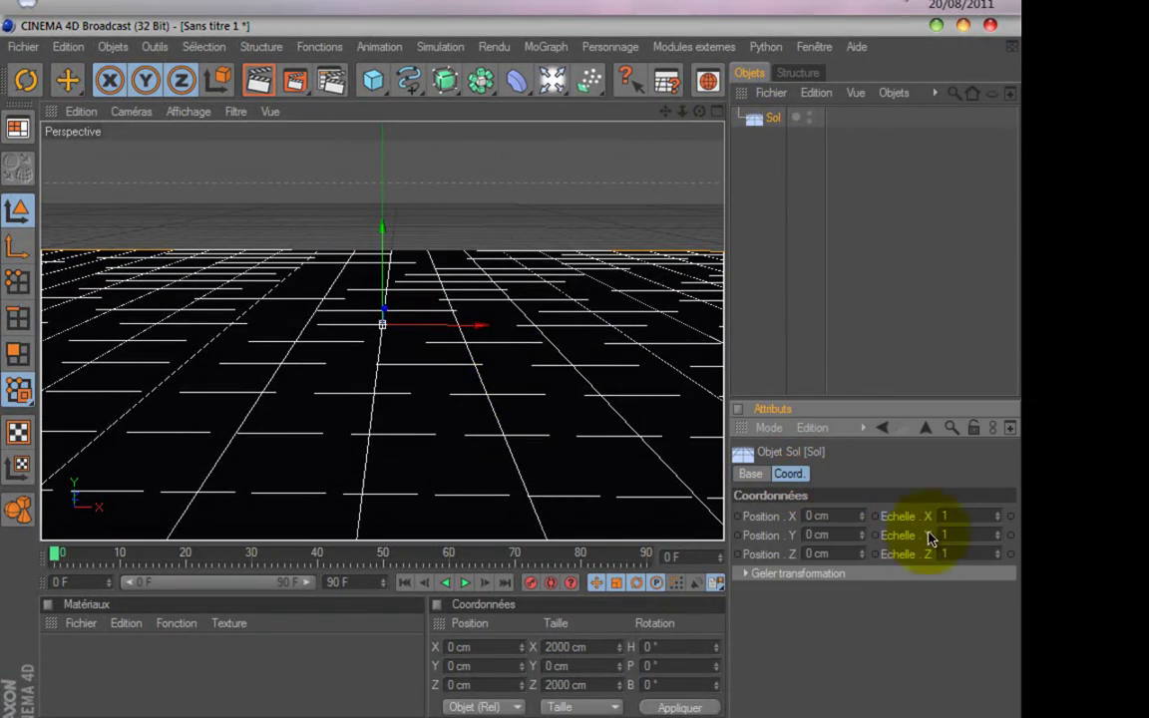
pyautogui.moveTo(916, 598); pyautogui.dragTo(744, 590)
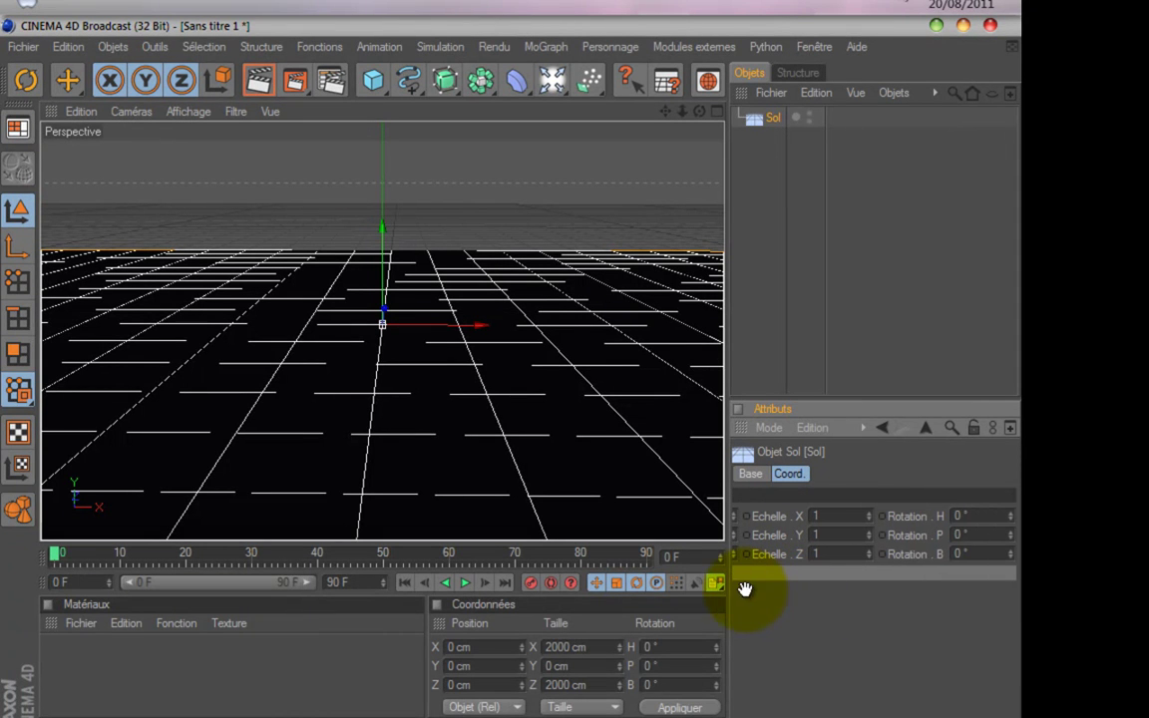
pyautogui.click(971, 533)
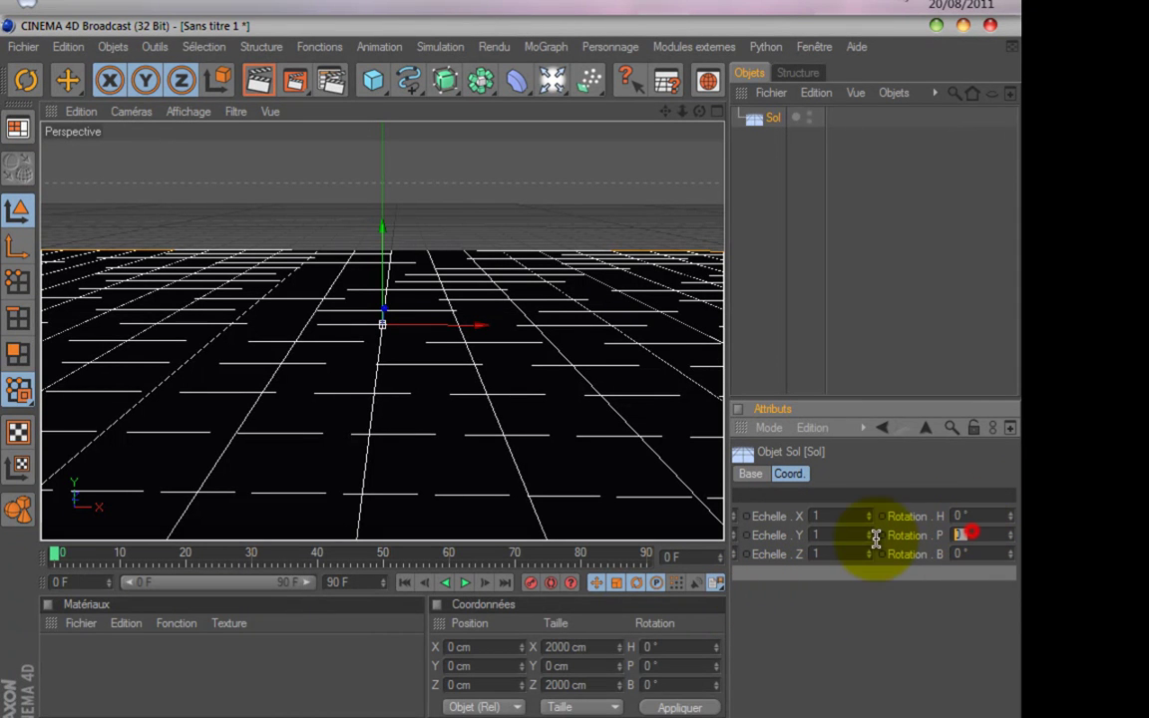
pyautogui.write('90')
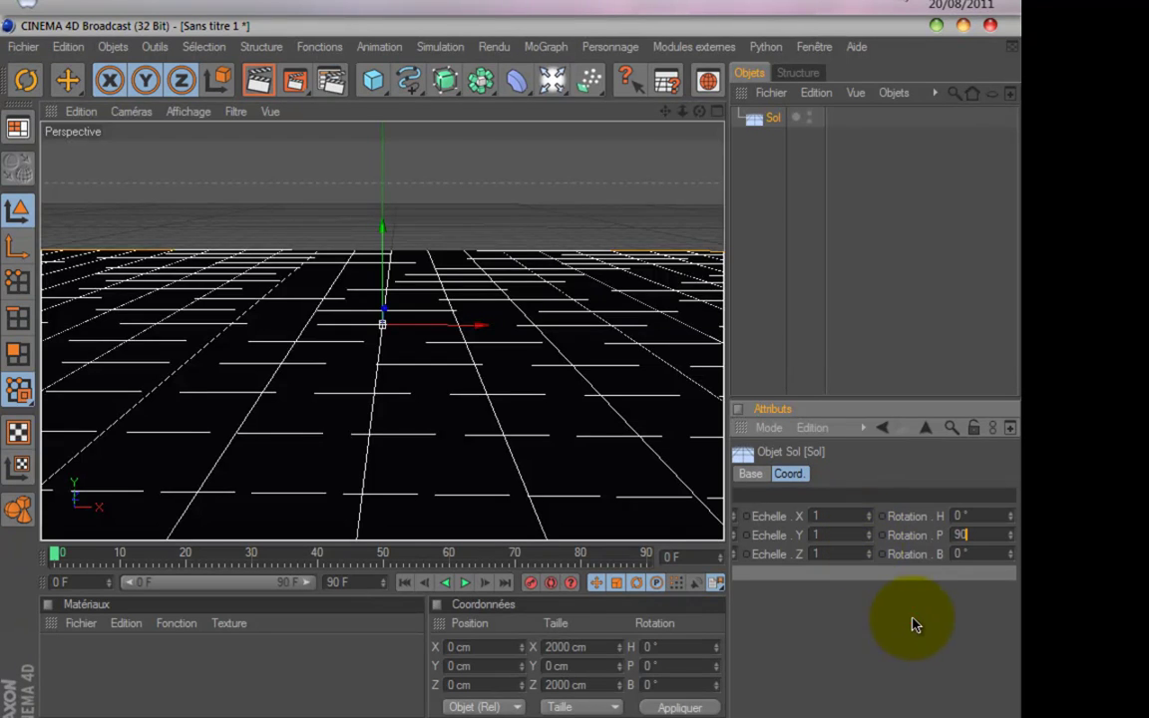
pyautogui.press('Return')
# Stretch the upright floor into a backdrop by entering huge X and Z scale values made of repeated 9s.
pyautogui.scroll(-3, 618, 314)
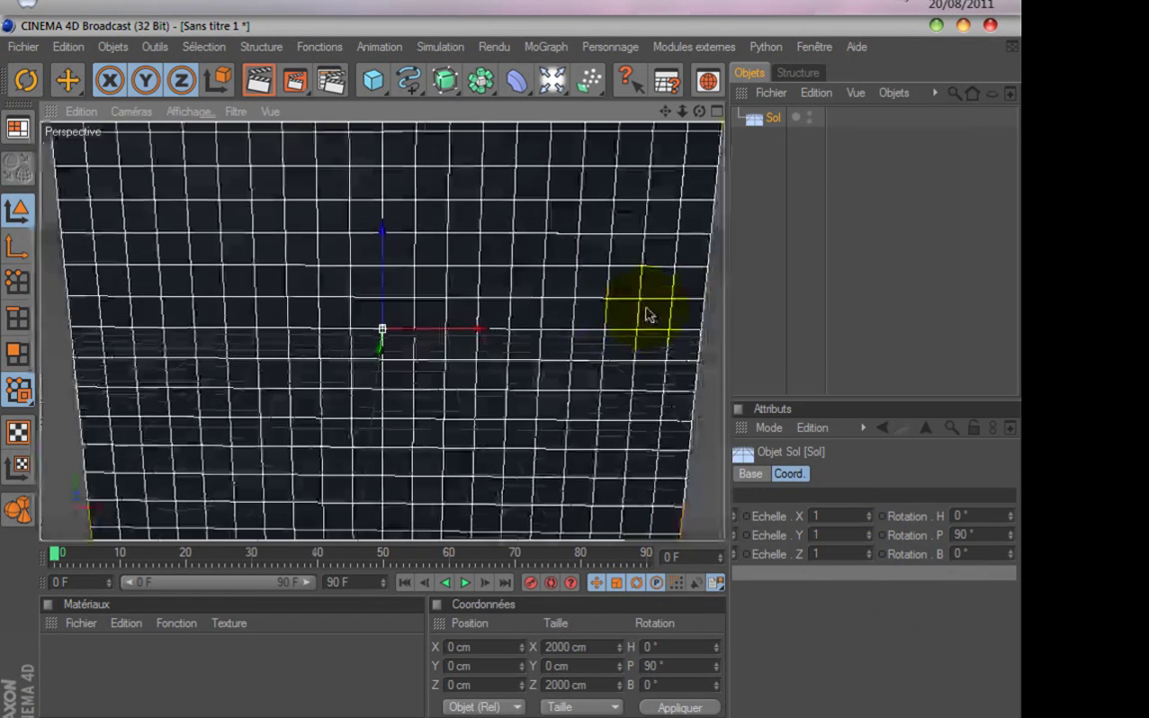
pyautogui.click(838, 514)
pyautogui.write('9999')
pyautogui.click(811, 607)
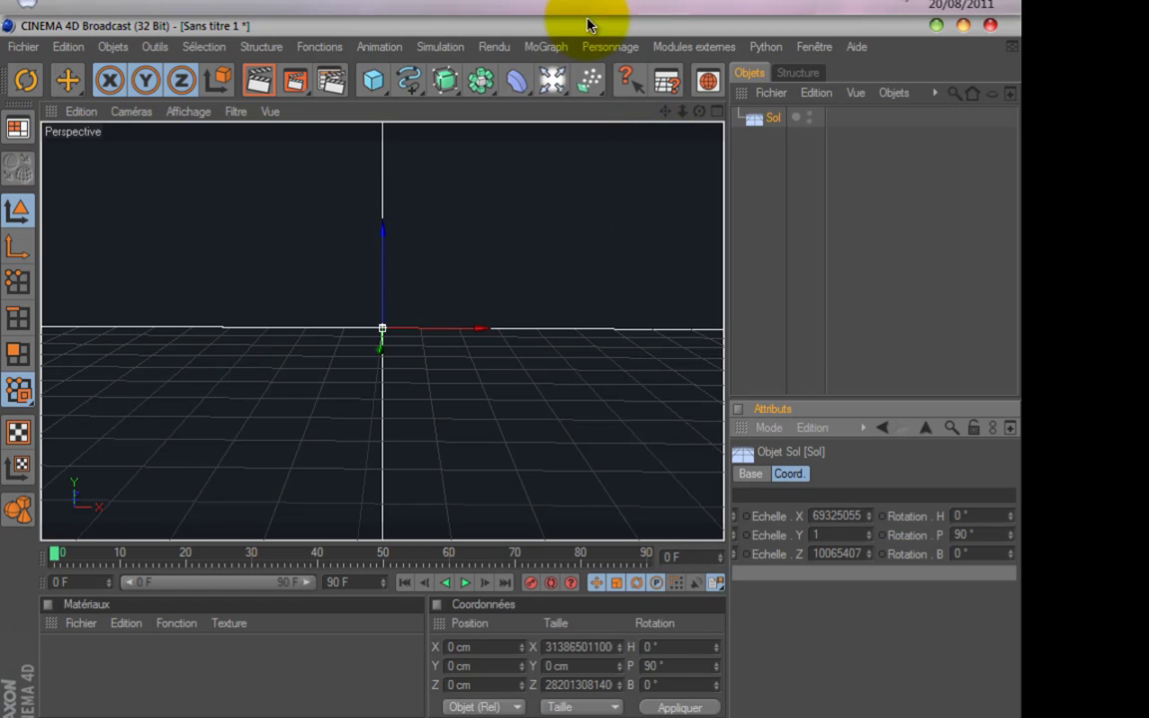
# Add a second, horizontal floor (Sol) and enlarge its X and Z scale with huge values made of repeated 9s.
pyautogui.moveTo(552, 78); pyautogui.dragTo(612, 239)
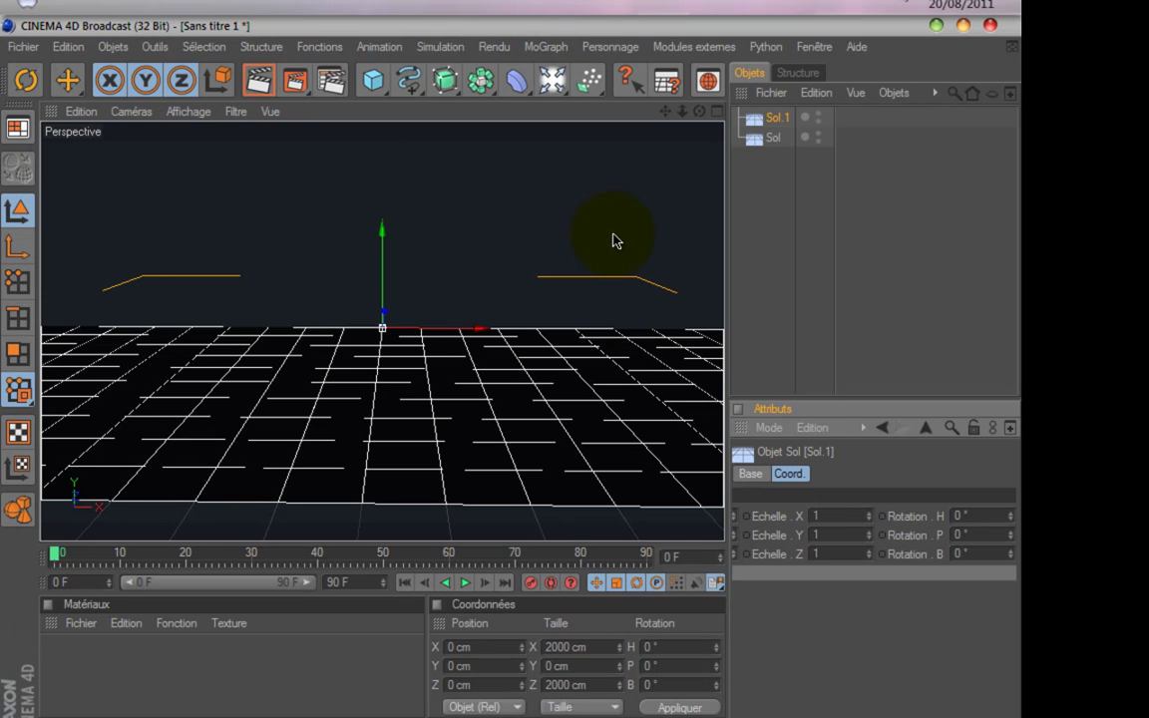
pyautogui.write('999999999')
pyautogui.moveTo(841, 553); pyautogui.dragTo(760, 553)
pyautogui.write('999999999')
pyautogui.click(590, 381)
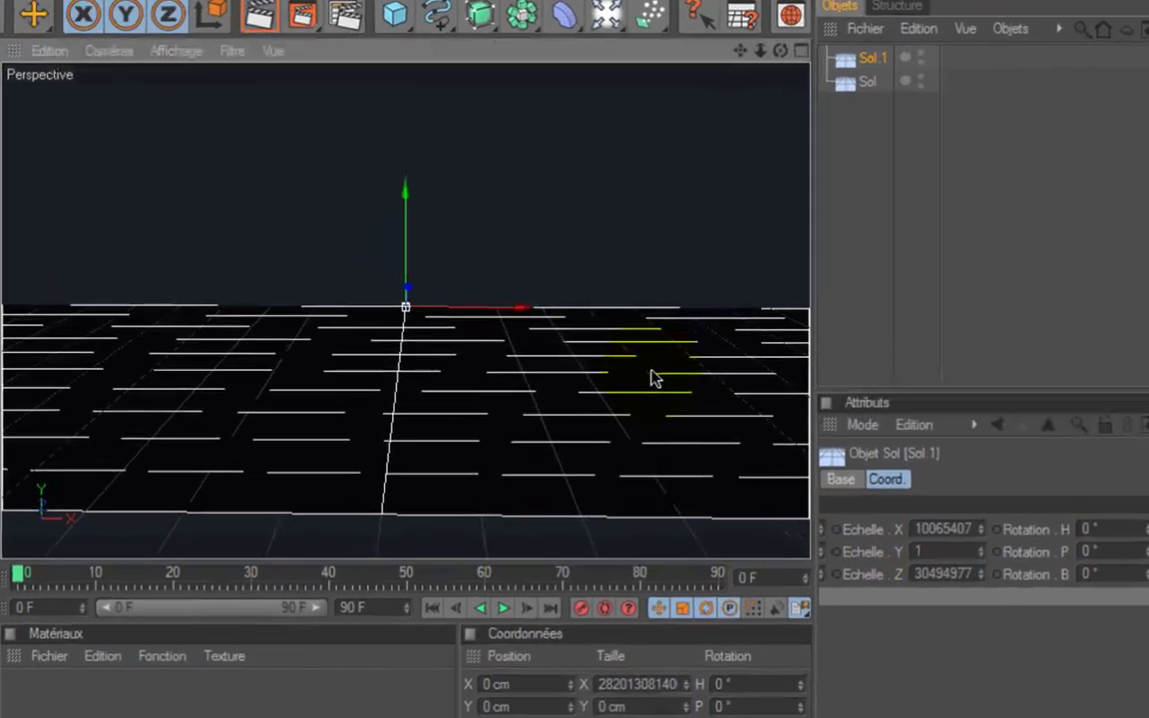
pyautogui.click(660, 369)
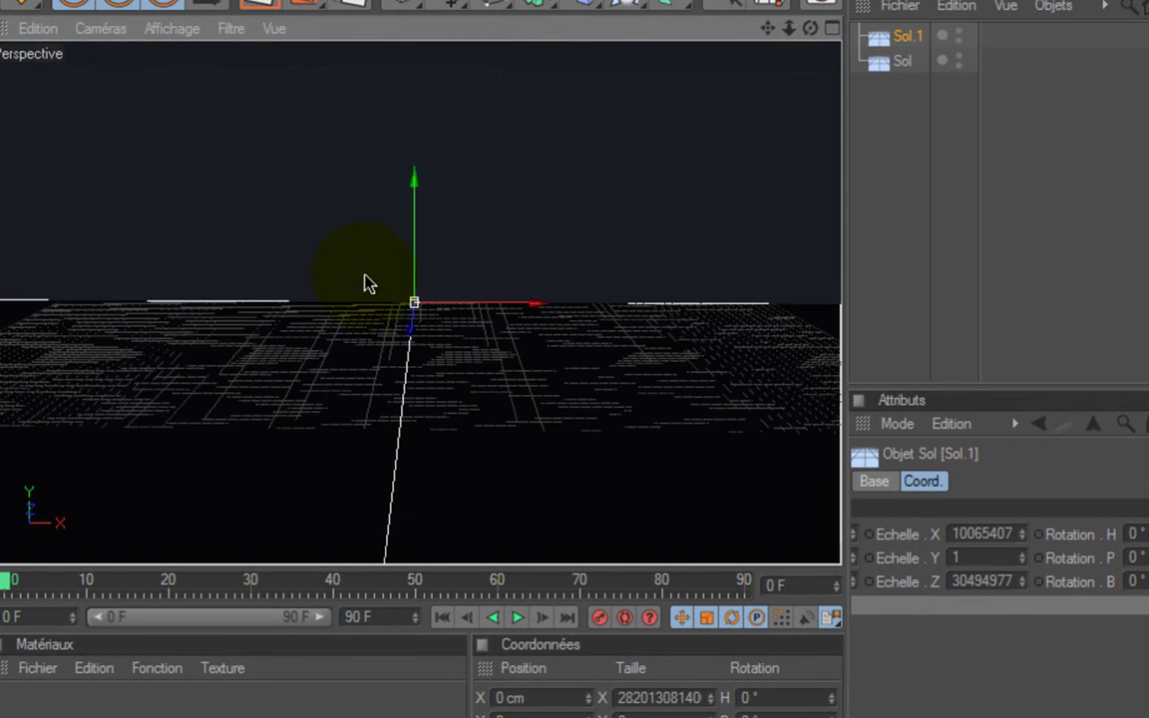
# Create a new material in the material manager.
pyautogui.click(37, 668)
pyautogui.click(299, 406)
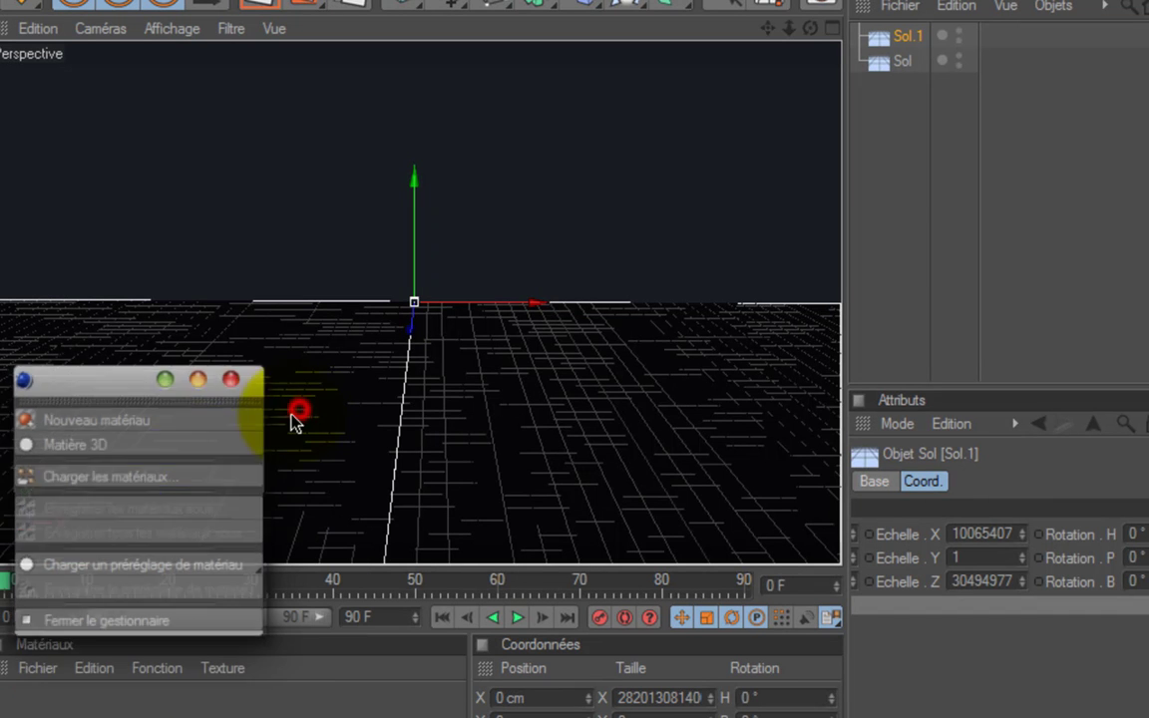
pyautogui.click(234, 377)
pyautogui.click(37, 675)
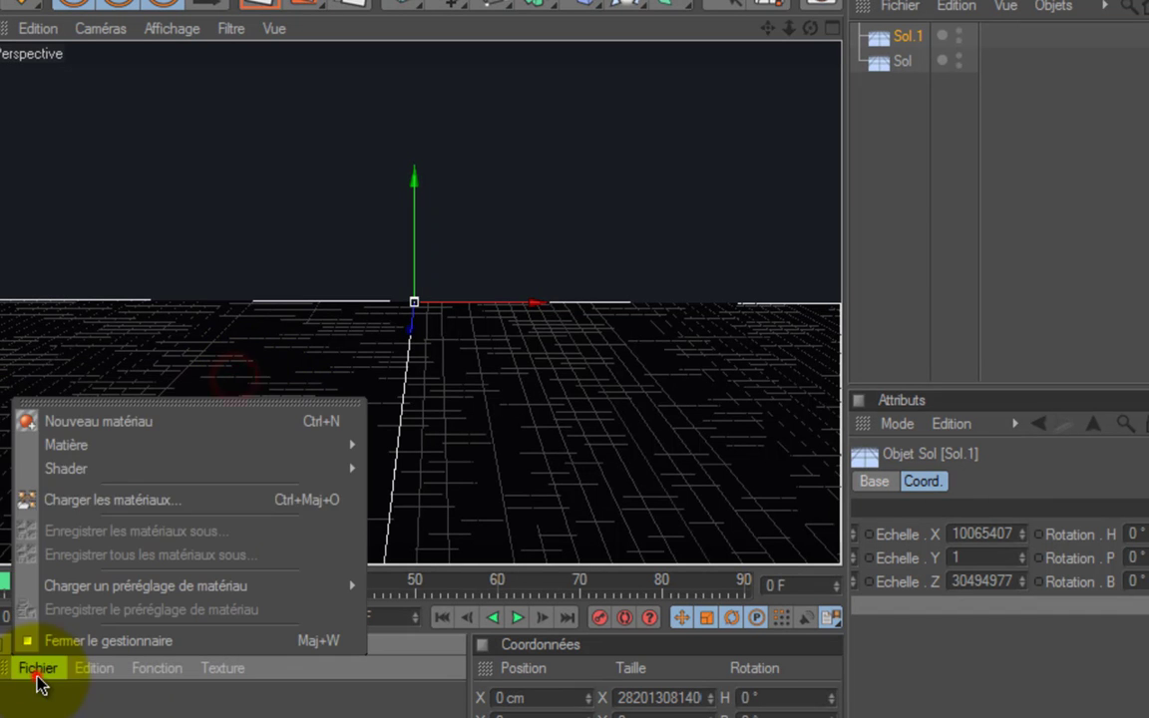
pyautogui.click(151, 421)
# Enable the new material's Reflection (Réflexion) channel and give it a Fresnel texture.
pyautogui.doubleClick(18, 706)
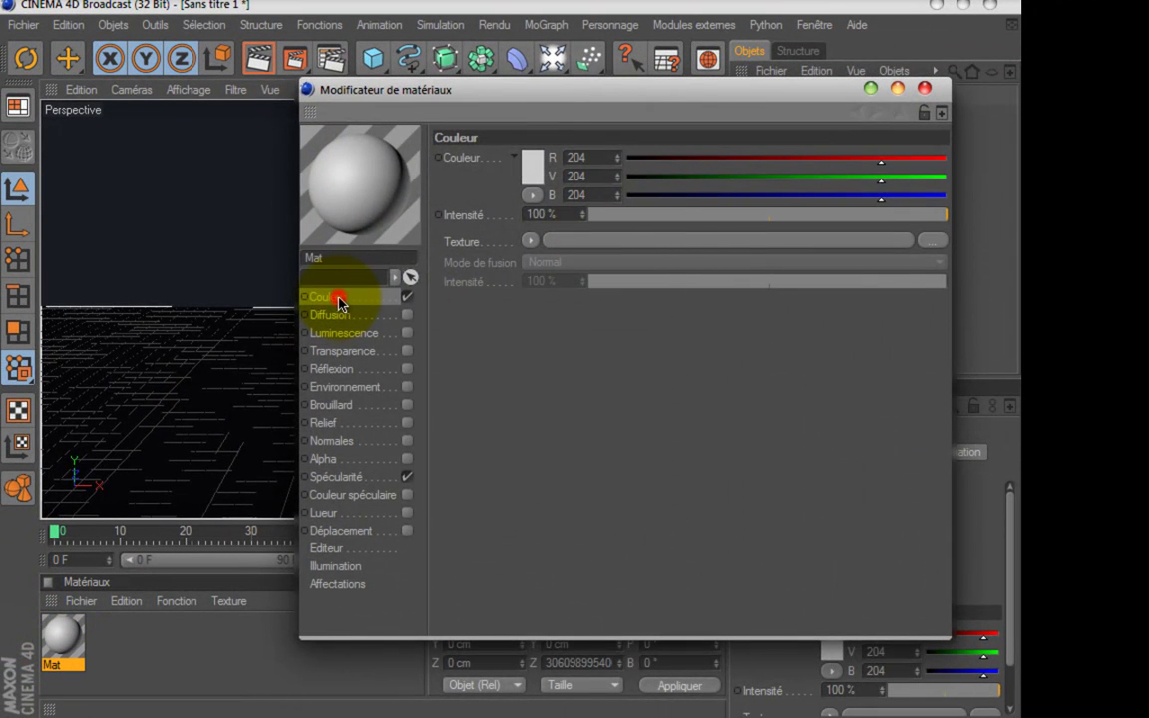
pyautogui.click(535, 167)
pyautogui.click(496, 266)
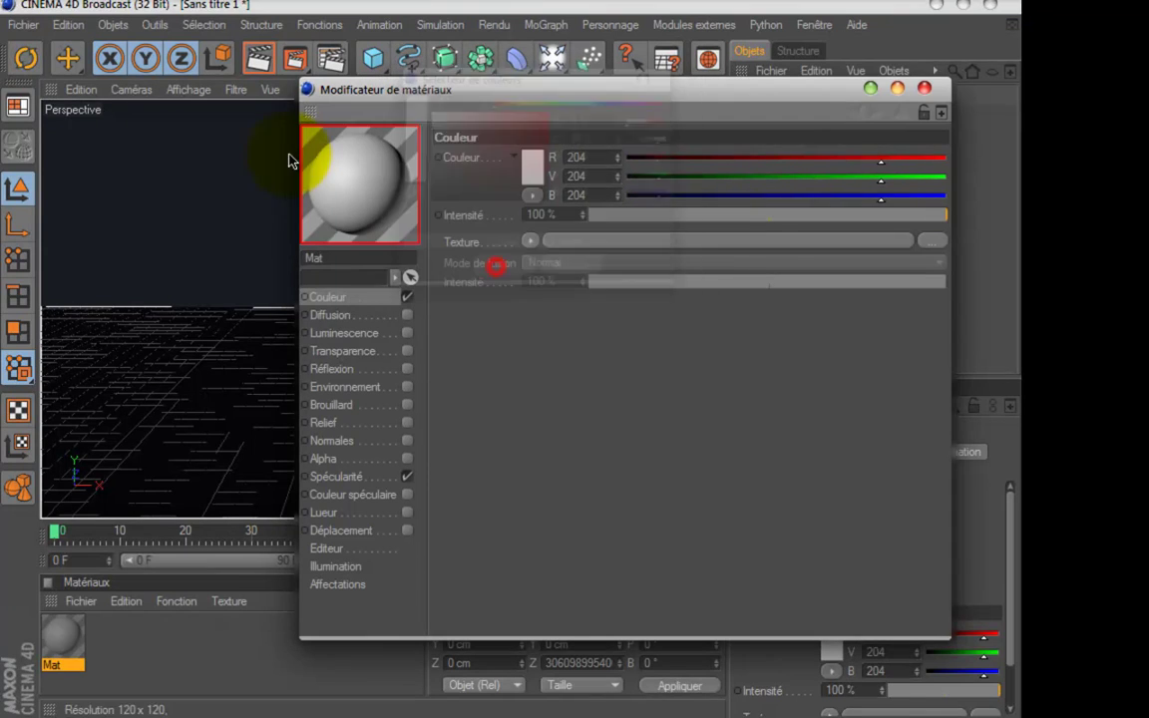
pyautogui.click(330, 370)
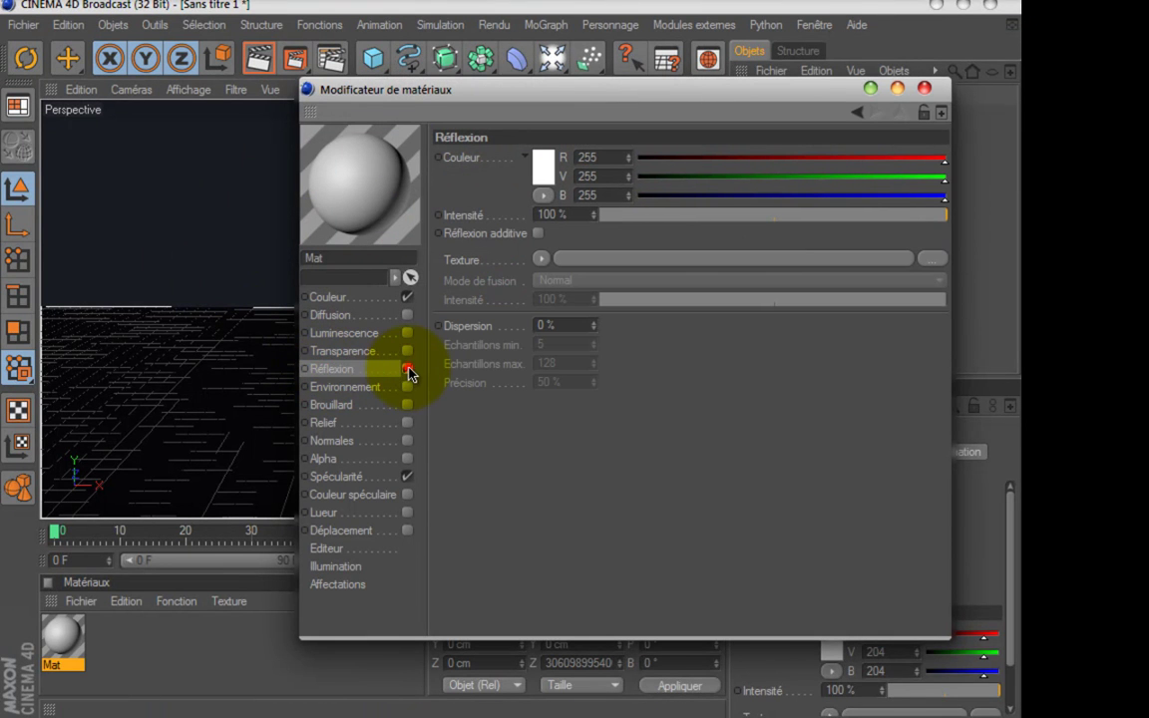
pyautogui.click(408, 370)
pyautogui.click(538, 261)
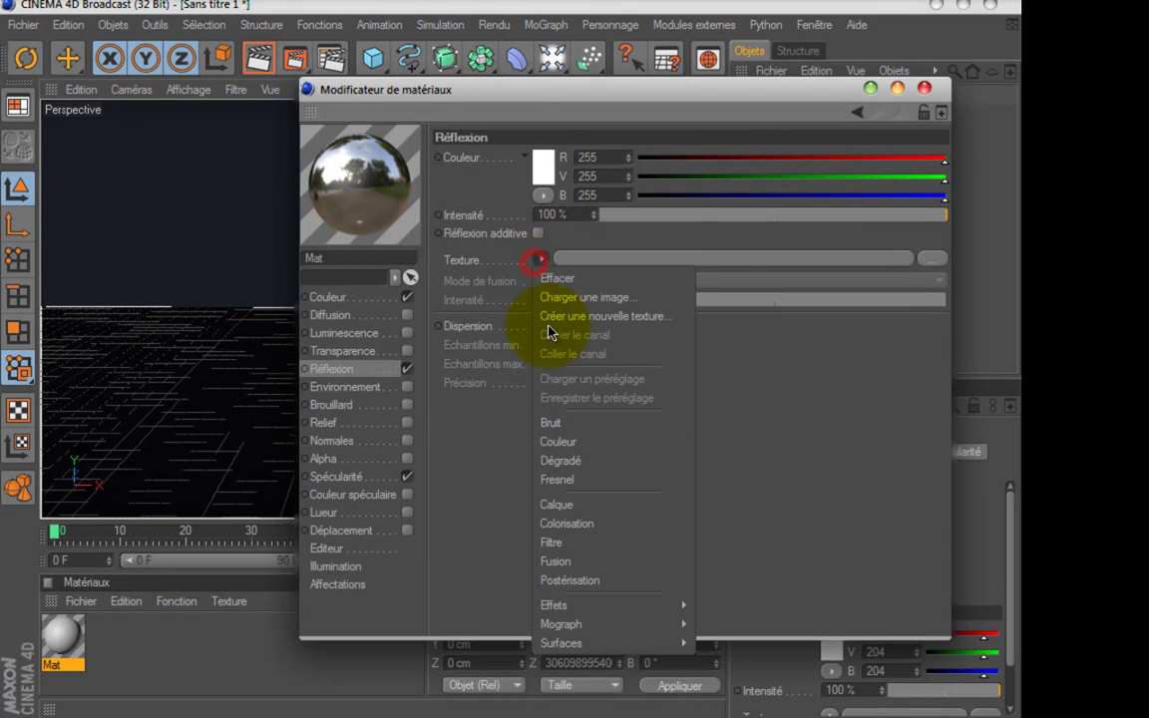
pyautogui.click(582, 480)
pyautogui.click(1083, 31)
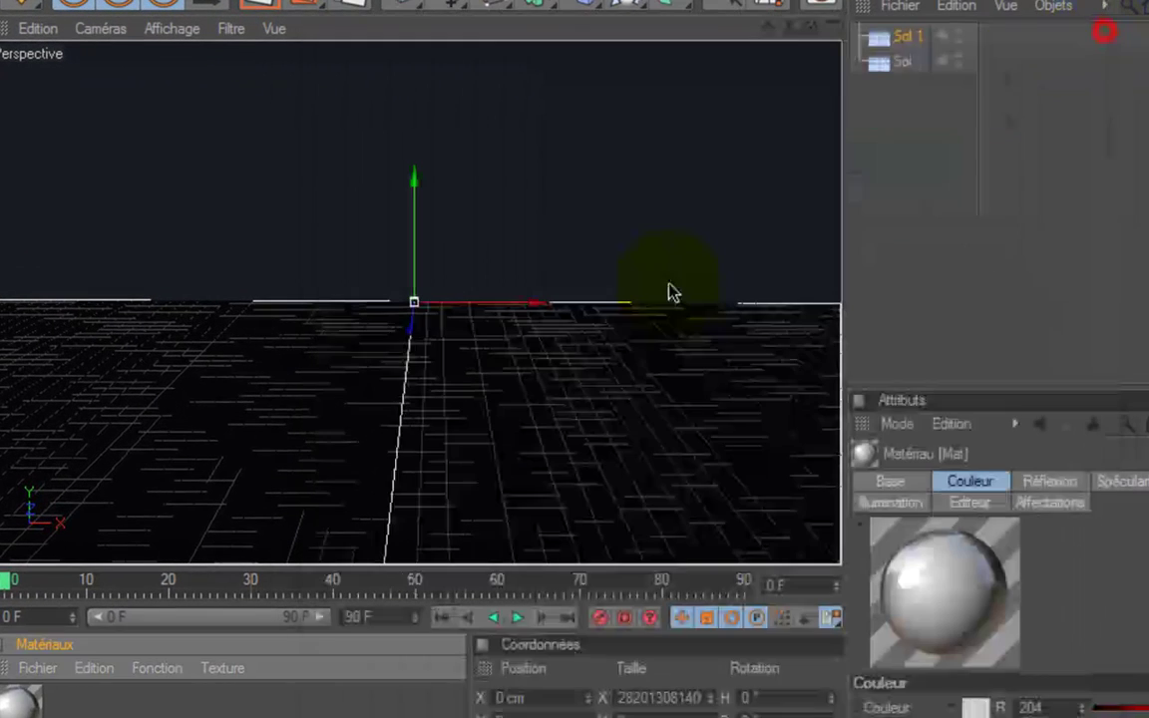
# Apply the reflective material to both floor objects, Sol and Sol.1, and clear the selection.
pyautogui.moveTo(20, 704); pyautogui.dragTo(895, 63)
pyautogui.click(902, 135)
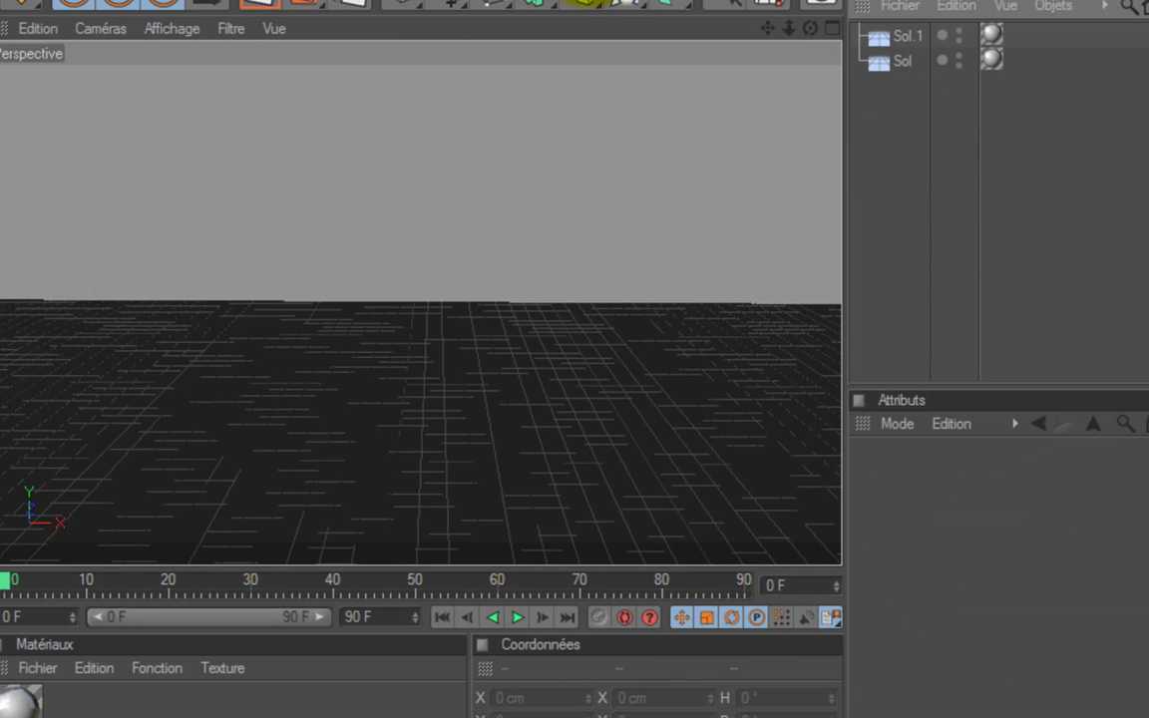
# Add a MoGraph text object (Mo Texte) to the scene.
pyautogui.click(613, 3)
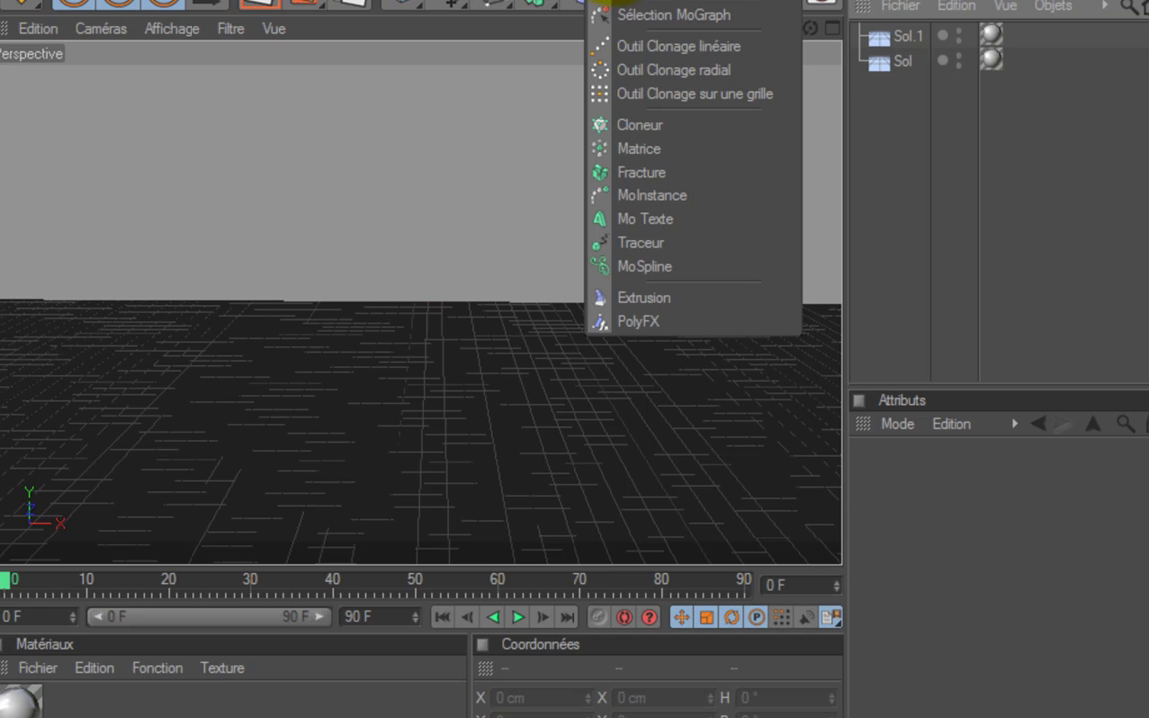
pyautogui.click(654, 217)
pyautogui.scroll(5, 417, 290)
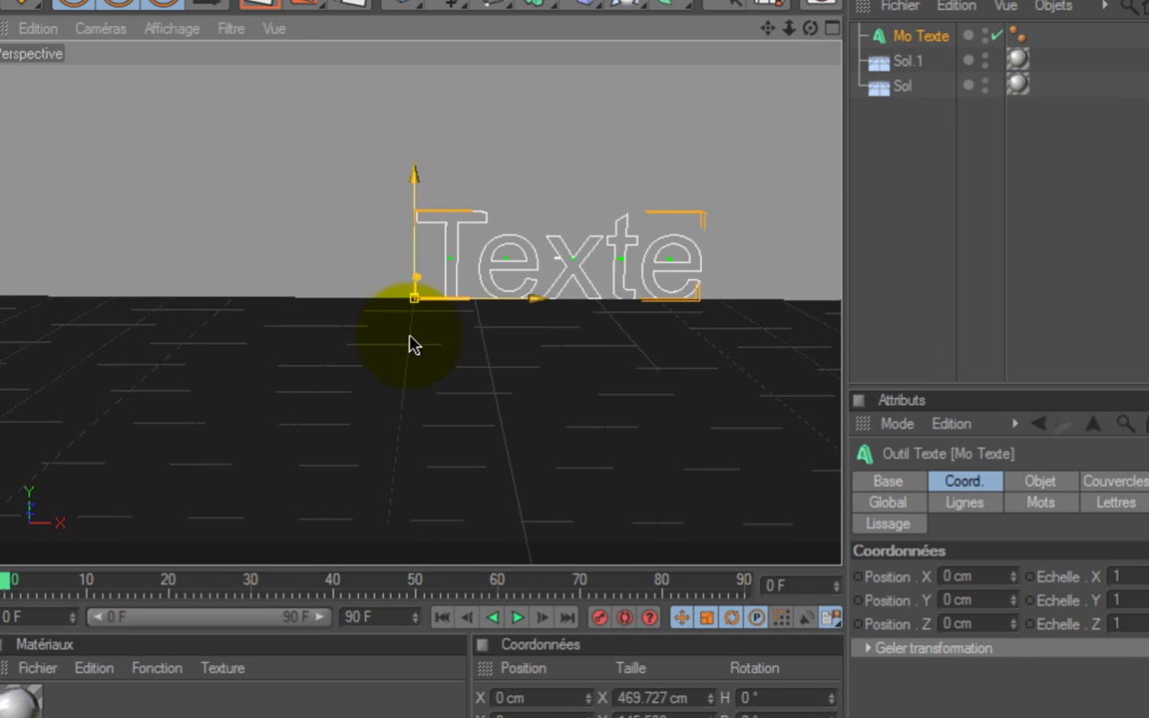
# Move the vertical backdrop Sol behind the text, to about 161 cm on the Z axis.
pyautogui.scroll(-2, 424, 339)
pyautogui.scroll(3, 469, 269)
pyautogui.click(502, 180)
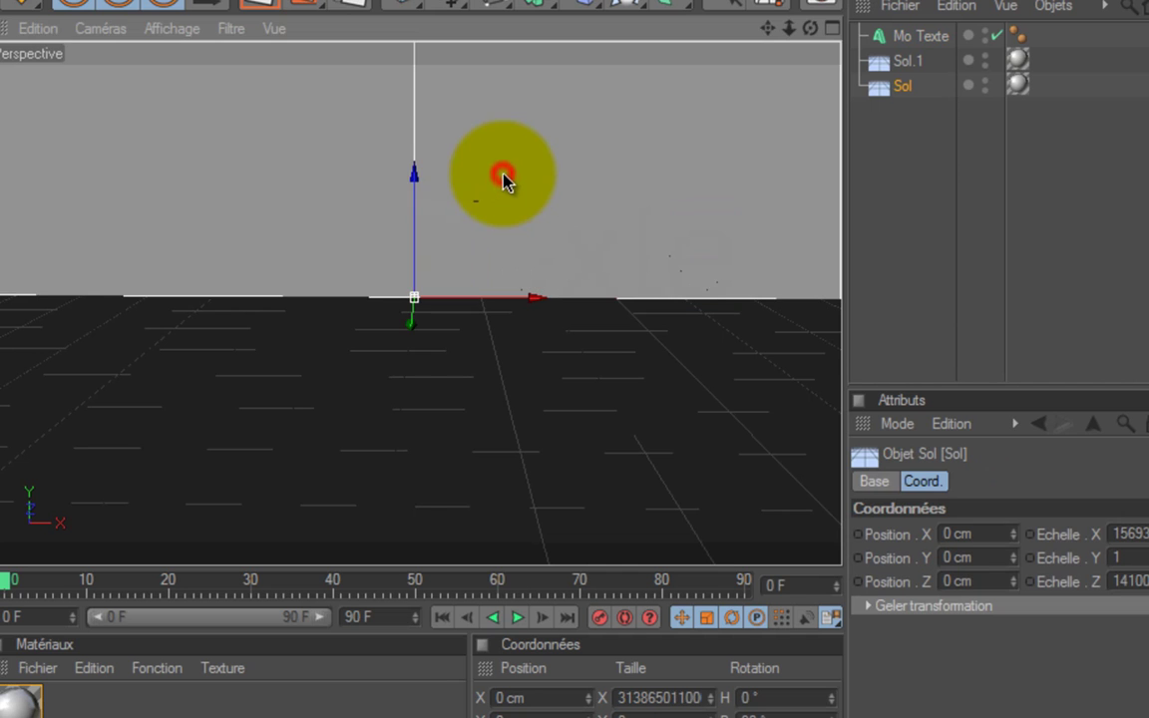
pyautogui.moveTo(416, 329); pyautogui.dragTo(570, 384)
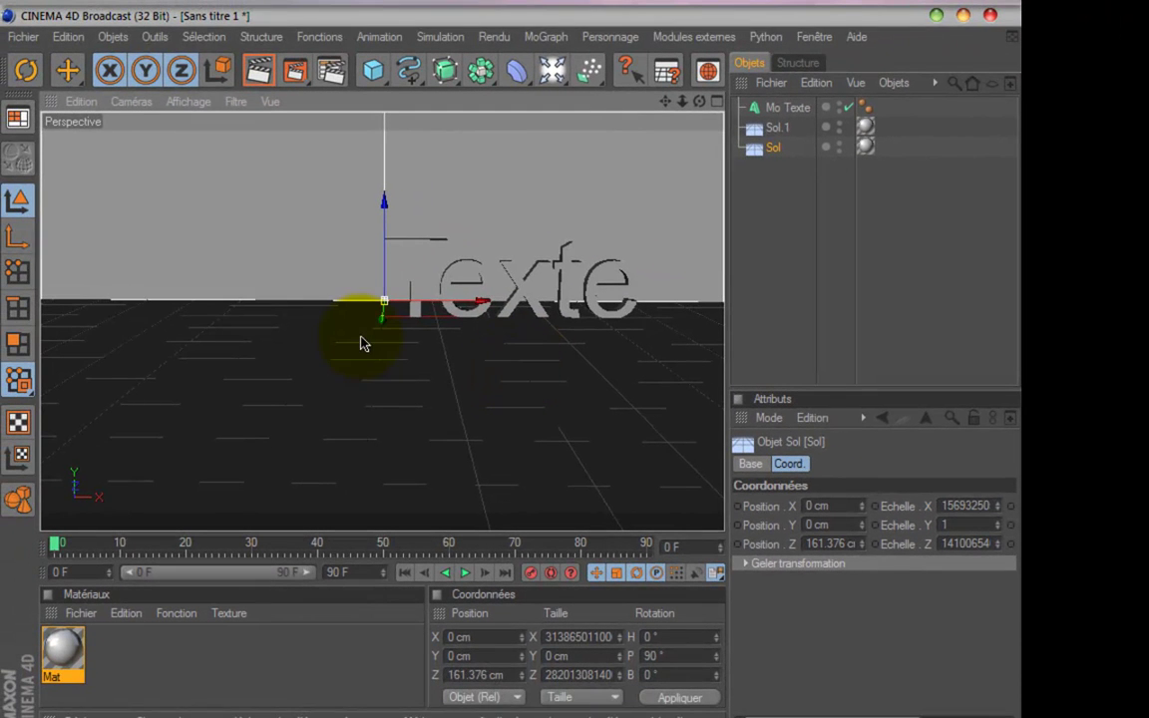
# Change the text object's wording to Tuto and set its font to Ethnocentric, Normal style.
pyautogui.click(521, 289)
pyautogui.click(881, 463)
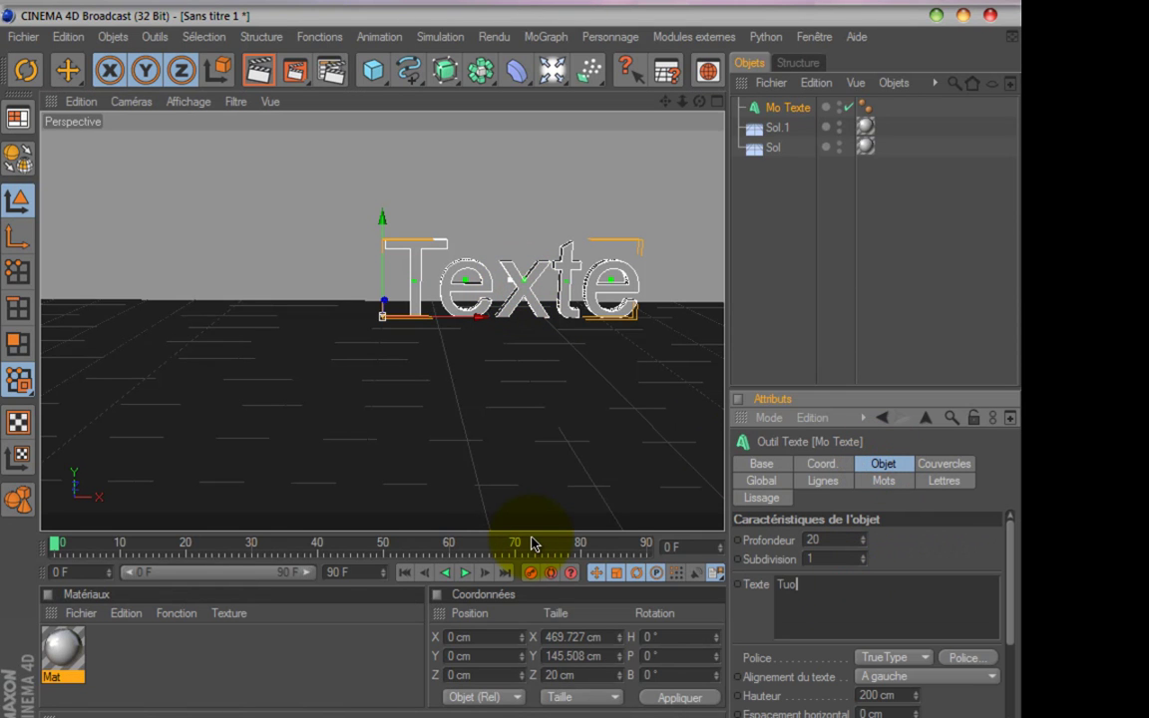
pyautogui.doubleClick(821, 584)
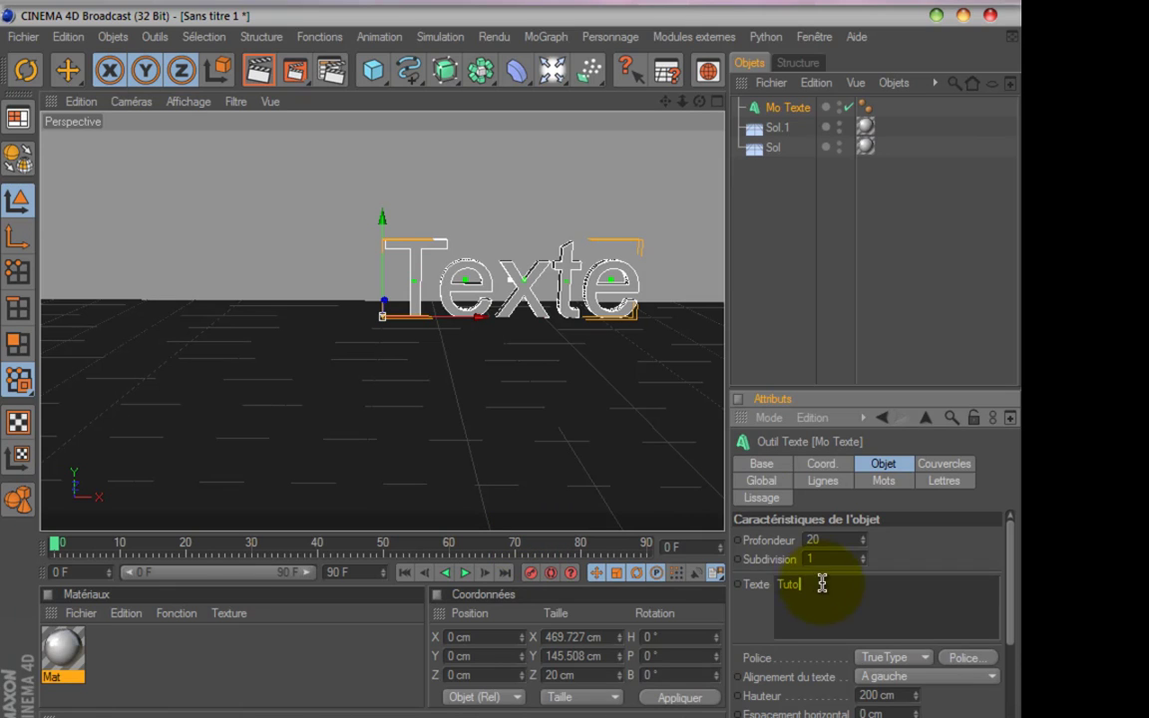
pyautogui.click(960, 658)
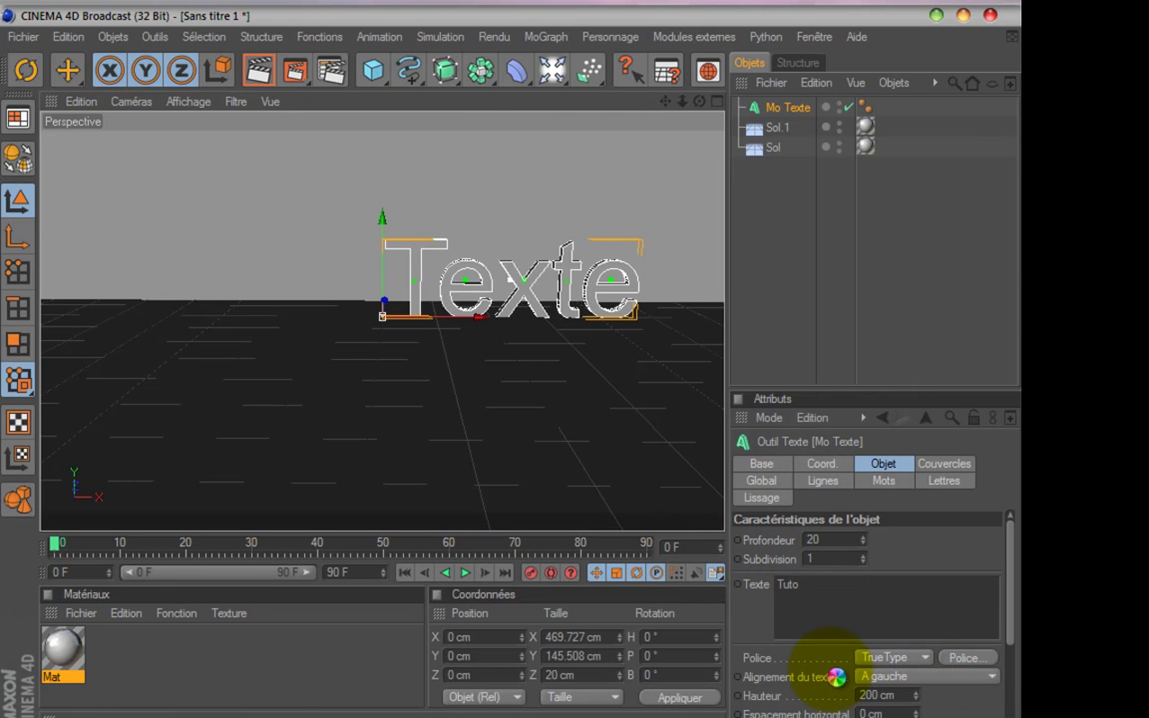
pyautogui.write('eth')
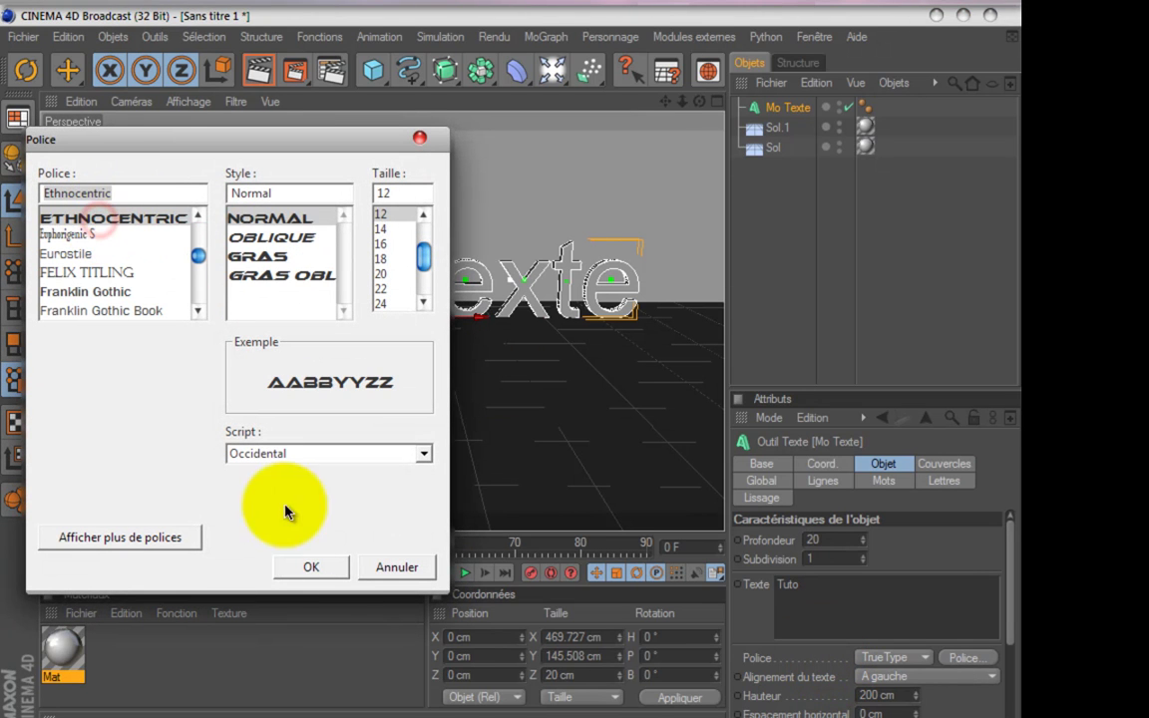
pyautogui.click(309, 565)
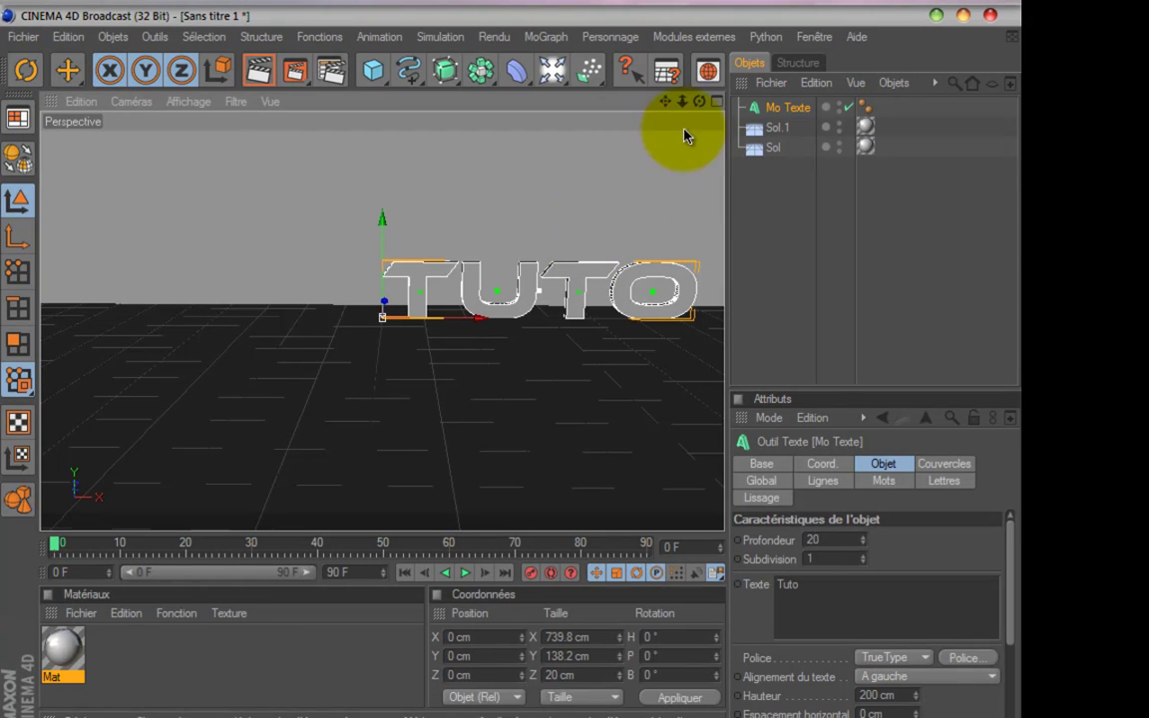
# Create a second material and set its Reflection (Réflexion) colour to pure red, RGB 255, 0, 0.
pyautogui.moveTo(666, 101); pyautogui.dragTo(513, 374)
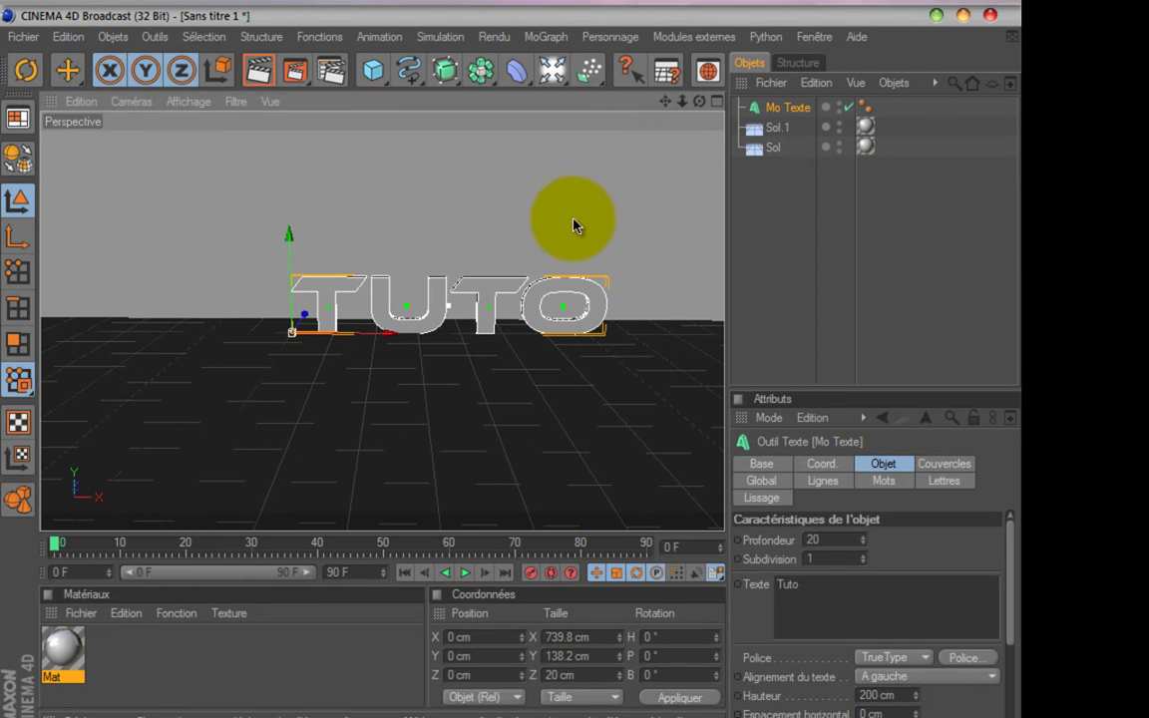
pyautogui.click(87, 616)
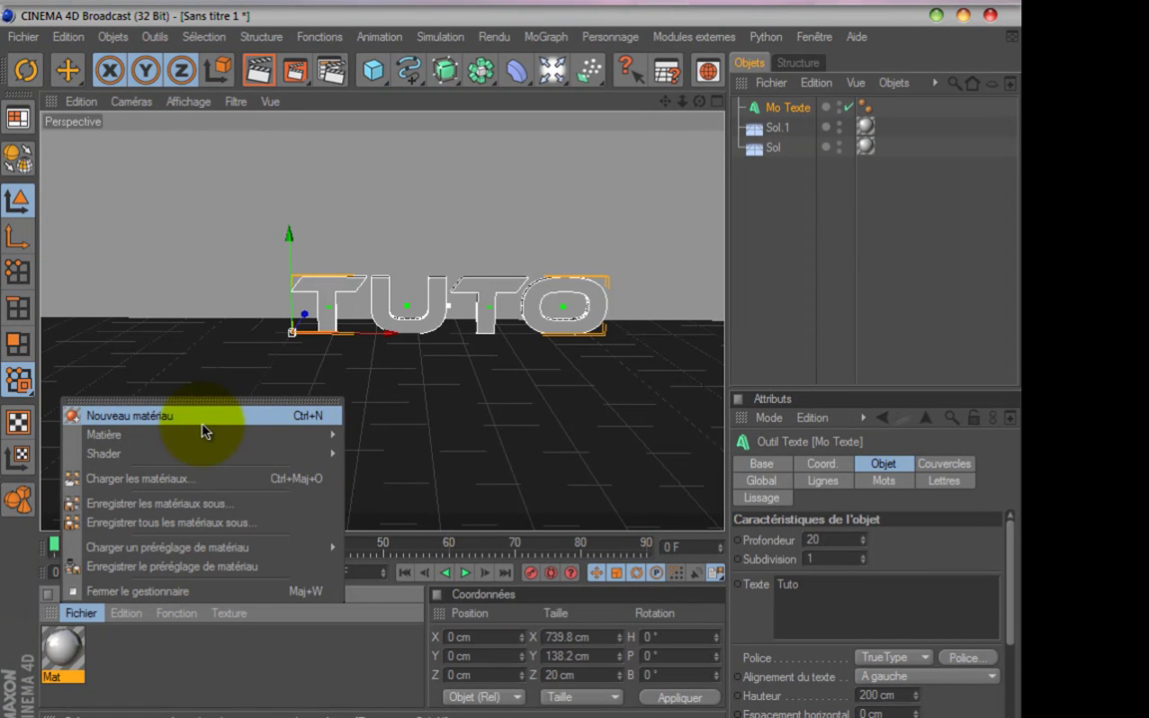
pyautogui.click(206, 415)
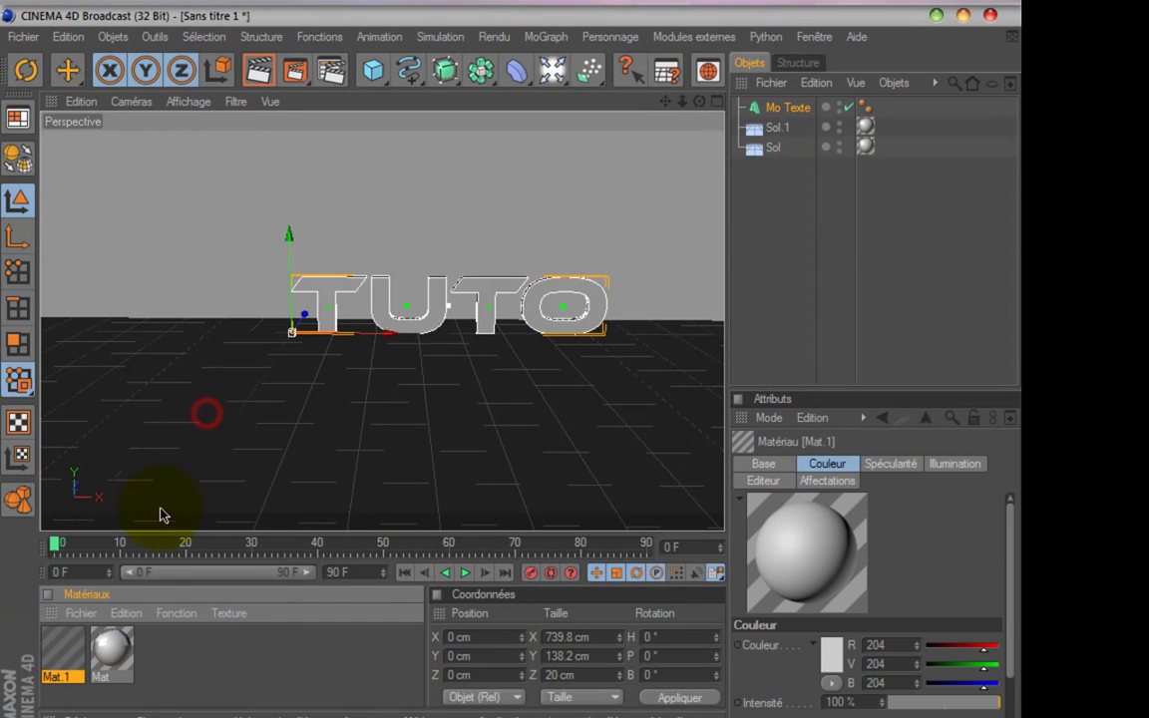
pyautogui.doubleClick(62, 650)
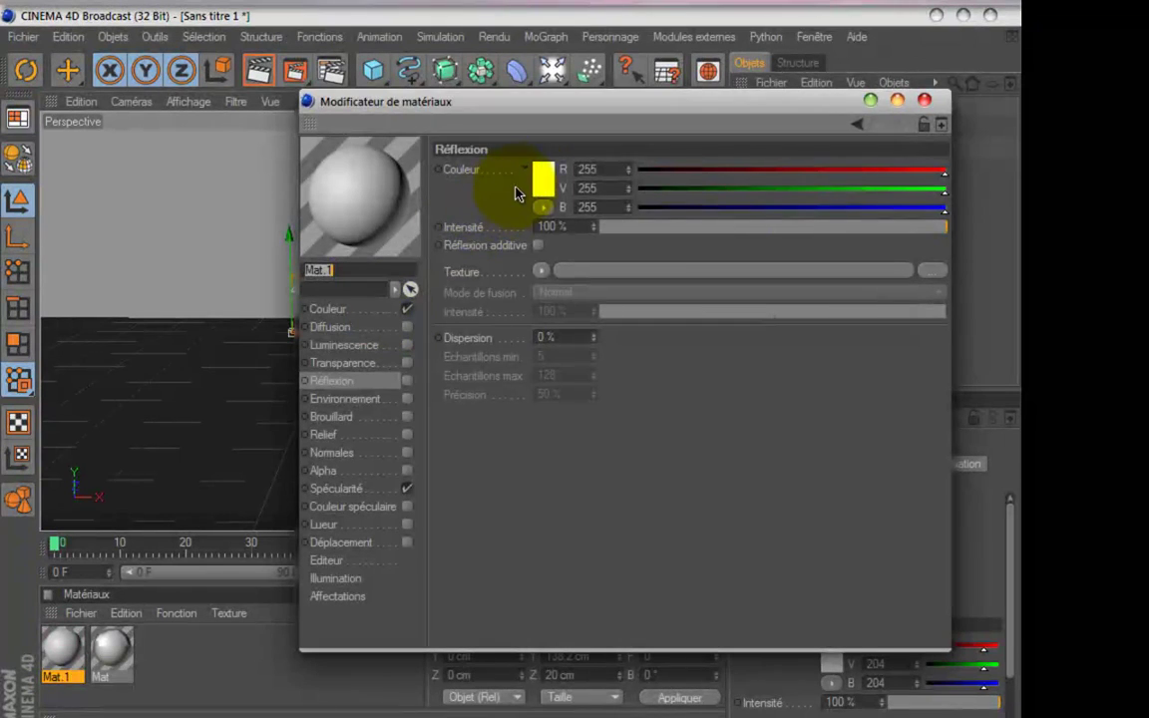
pyautogui.click(539, 182)
pyautogui.moveTo(536, 187); pyautogui.dragTo(545, 116)
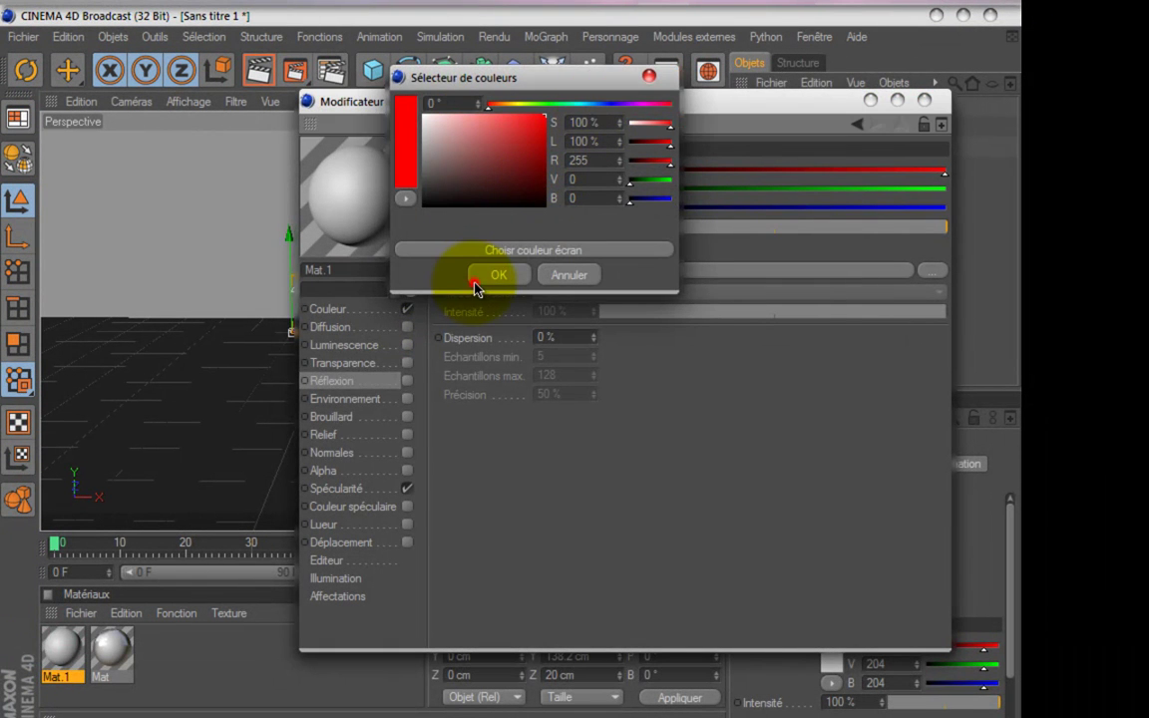
pyautogui.click(495, 277)
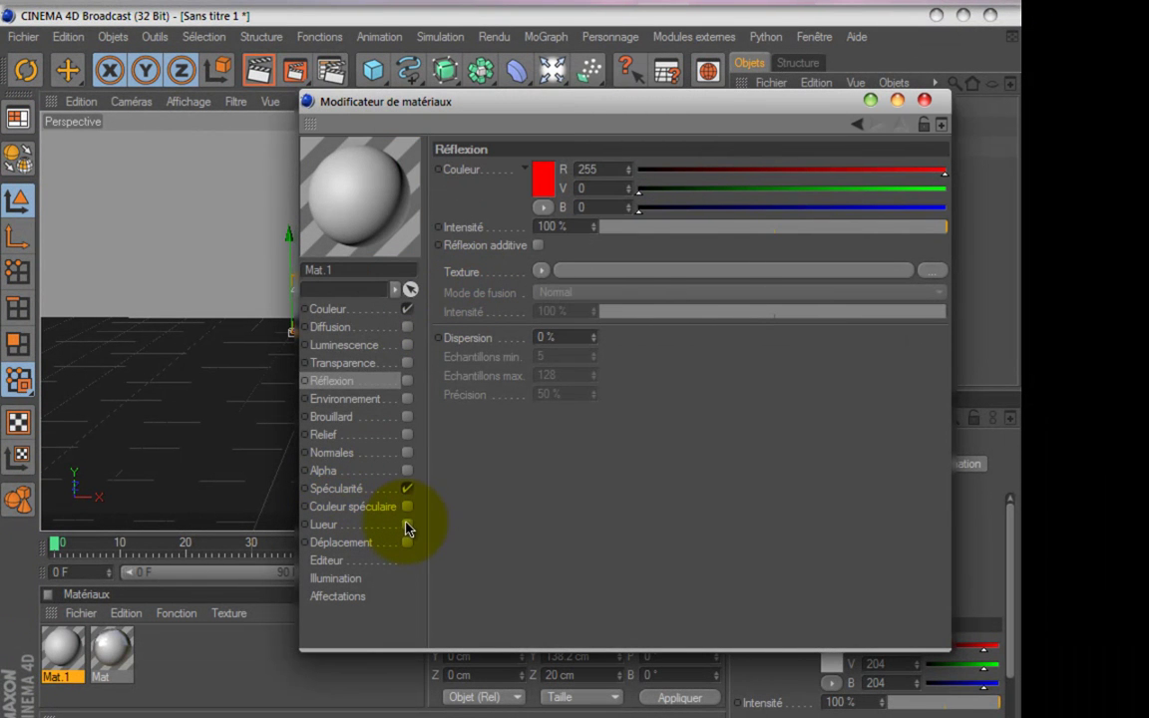
# Enable the second material's Glow (Lueur) channel and set its main Couleur to pure red, RGB 255, 0, 0.
pyautogui.click(407, 525)
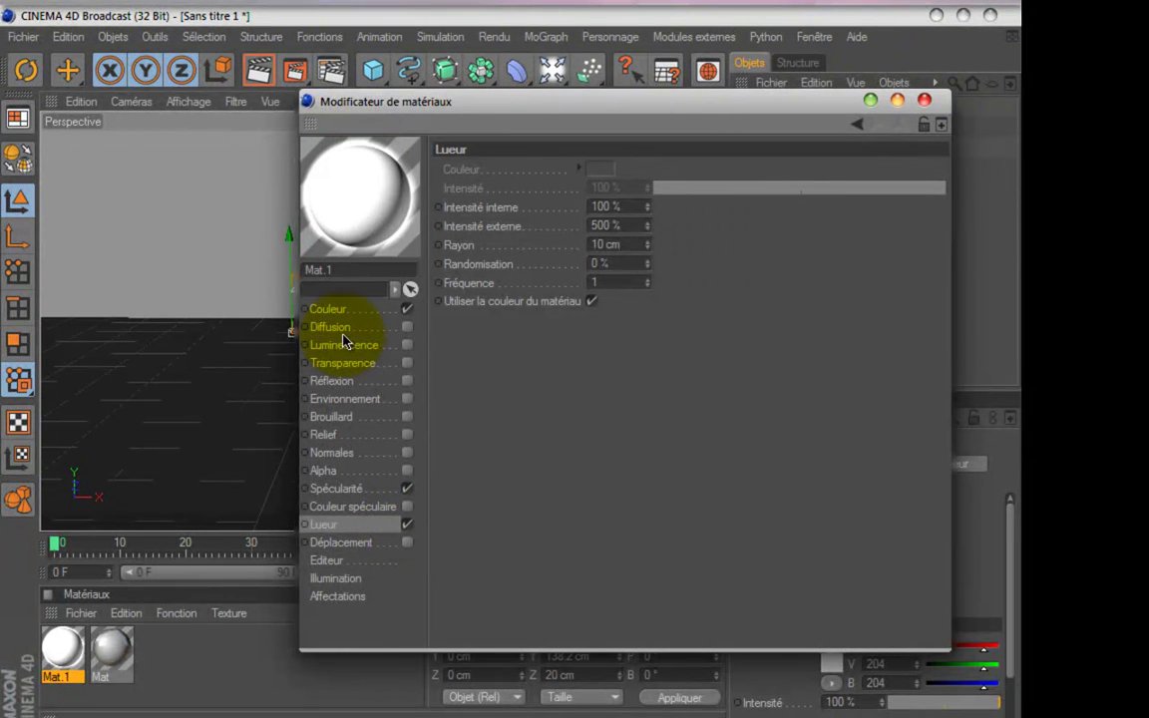
pyautogui.click(329, 380)
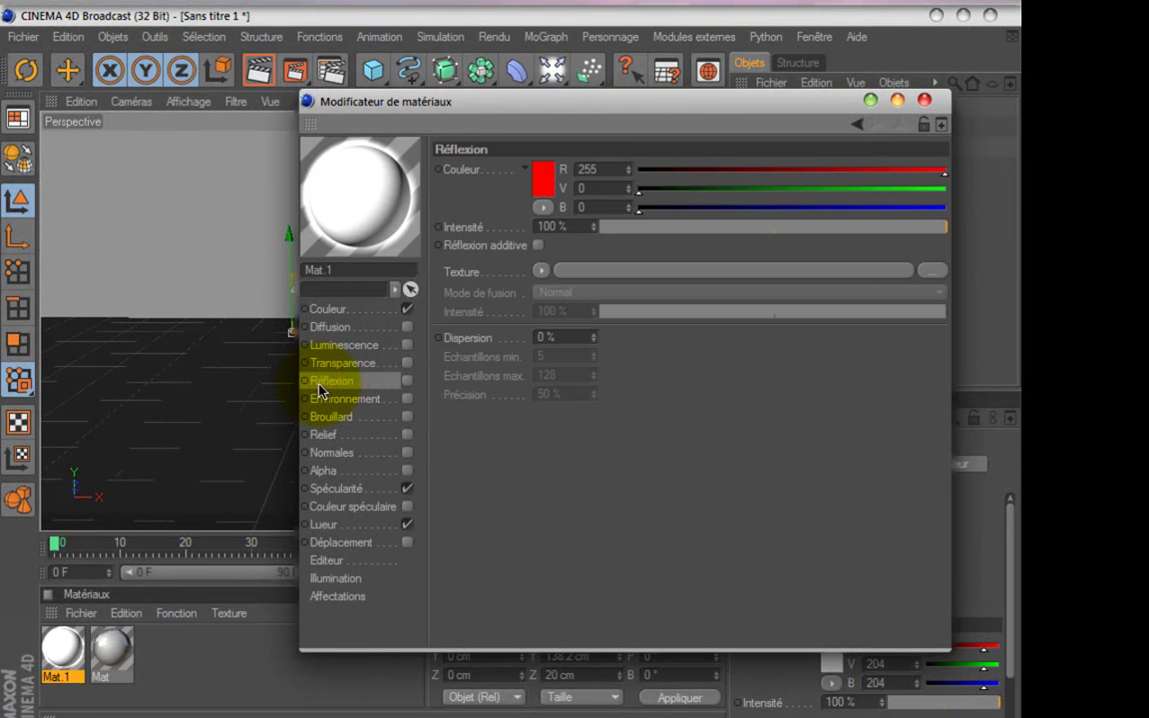
pyautogui.click(333, 313)
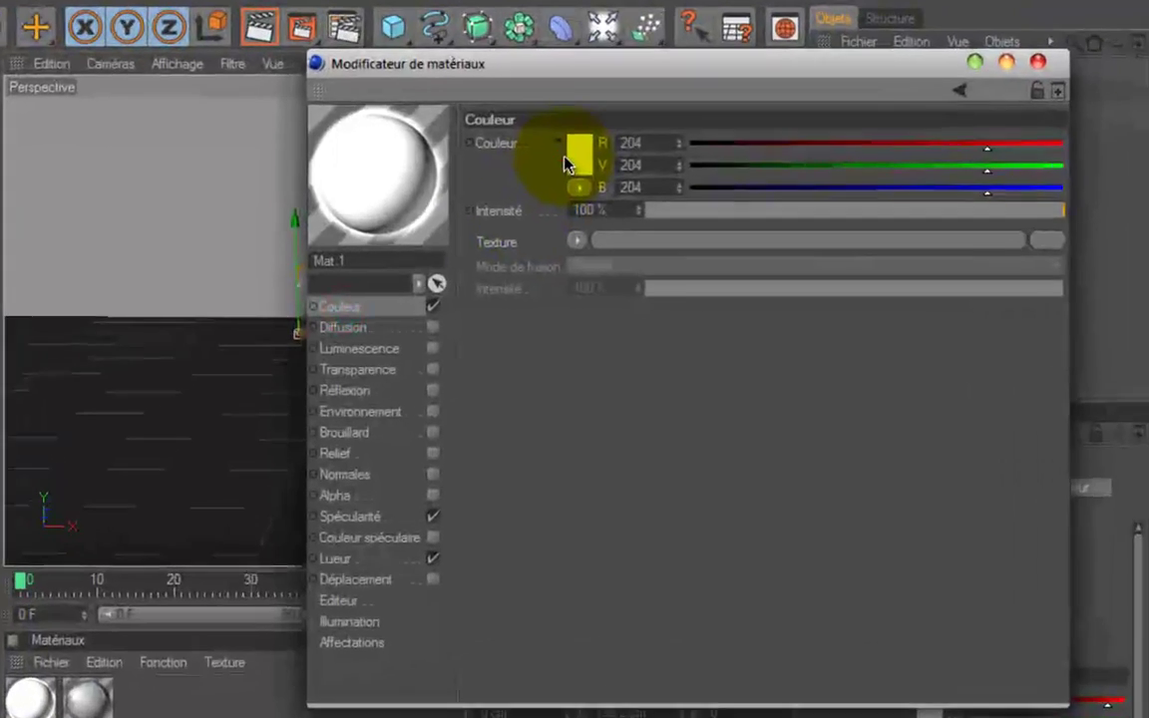
pyautogui.click(544, 179)
pyautogui.click(522, 178)
pyautogui.click(546, 260)
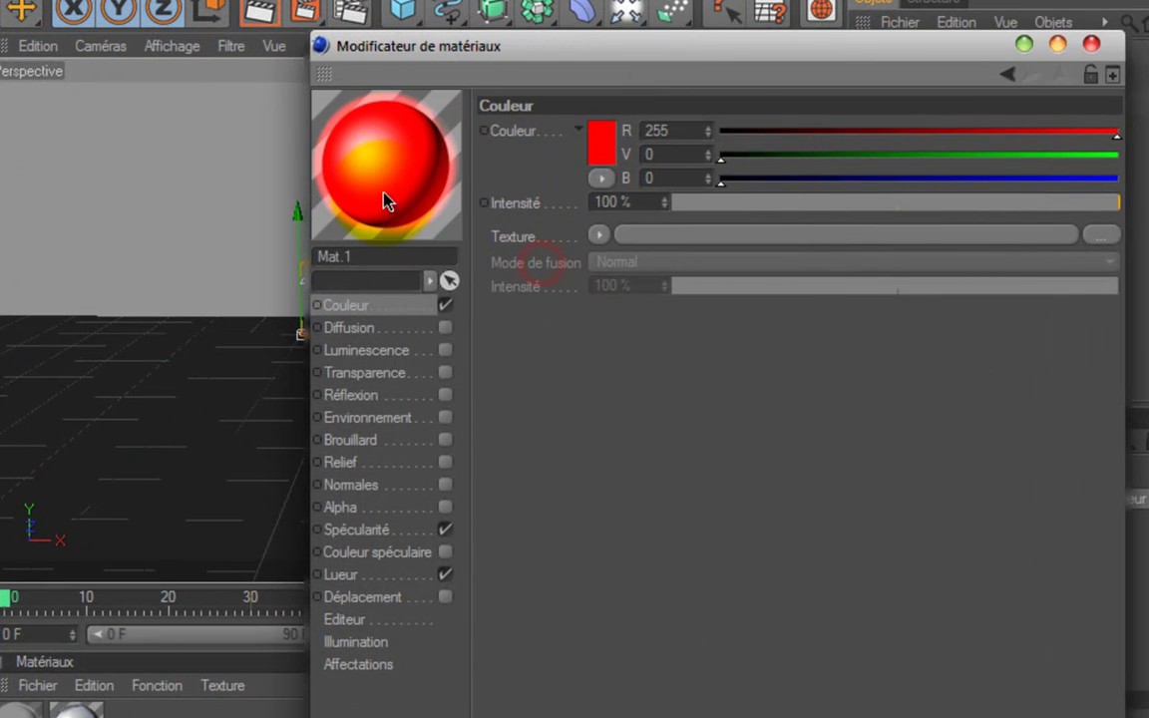
pyautogui.click(1090, 48)
# Apply the red glowing material to the Mo Texte object and render a preview of the view.
pyautogui.moveTo(359, 483); pyautogui.dragTo(905, 54)
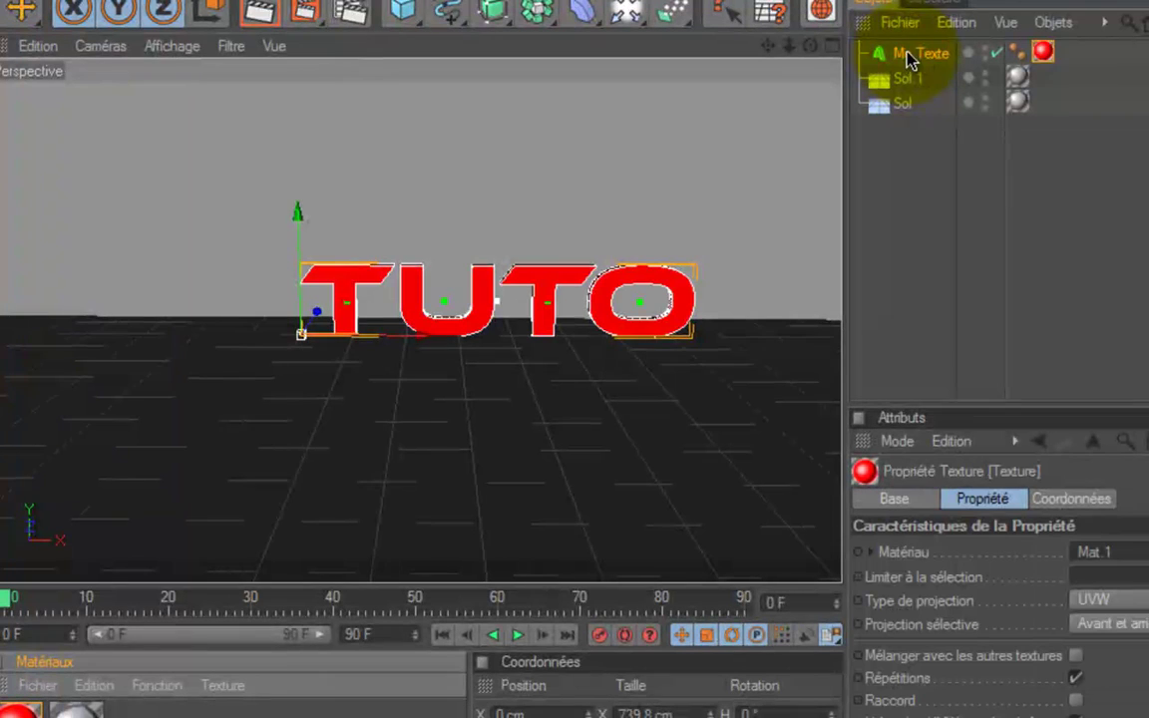
pyautogui.click(264, 10)
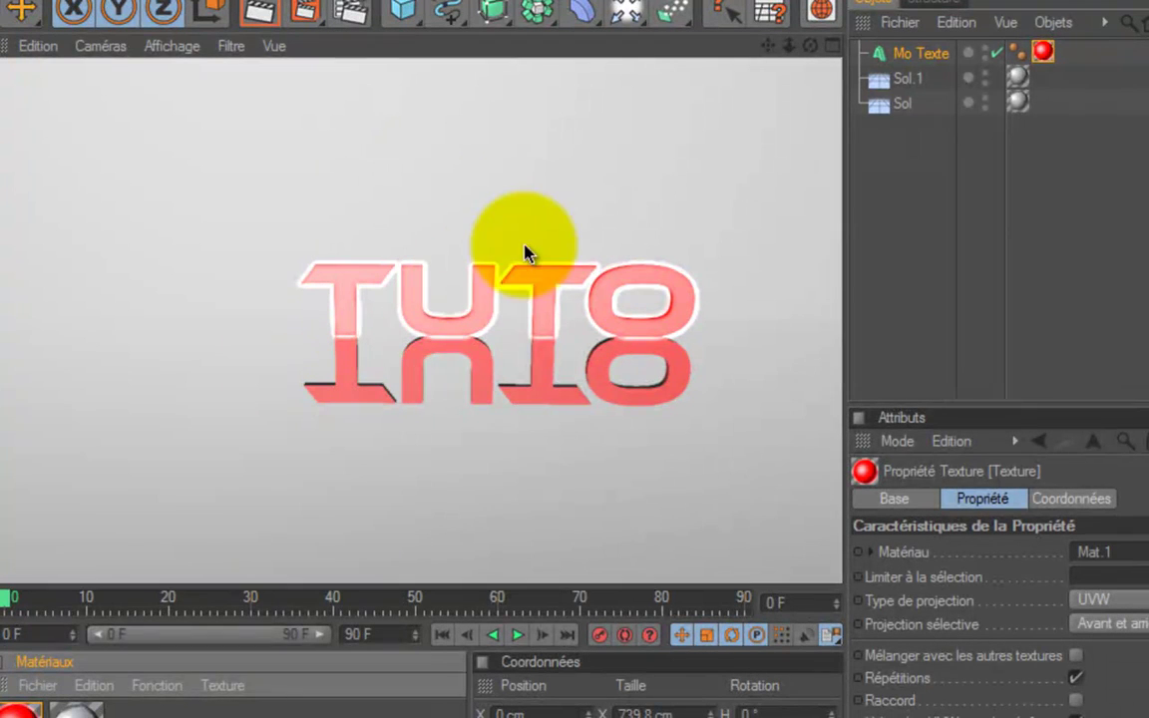
# Create a Danel material from the material manager's Matière presets.
pyautogui.click(170, 711)
pyautogui.click(38, 686)
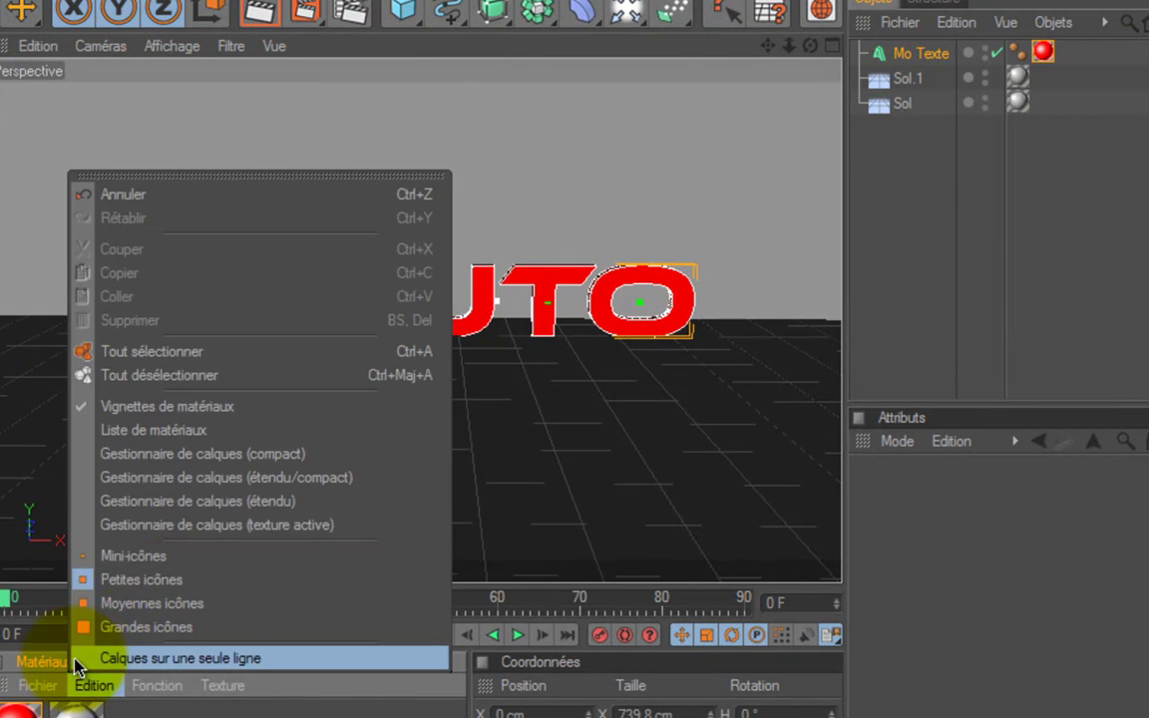
pyautogui.moveTo(93, 687)
pyautogui.moveTo(37, 684)
pyautogui.moveTo(98, 462)
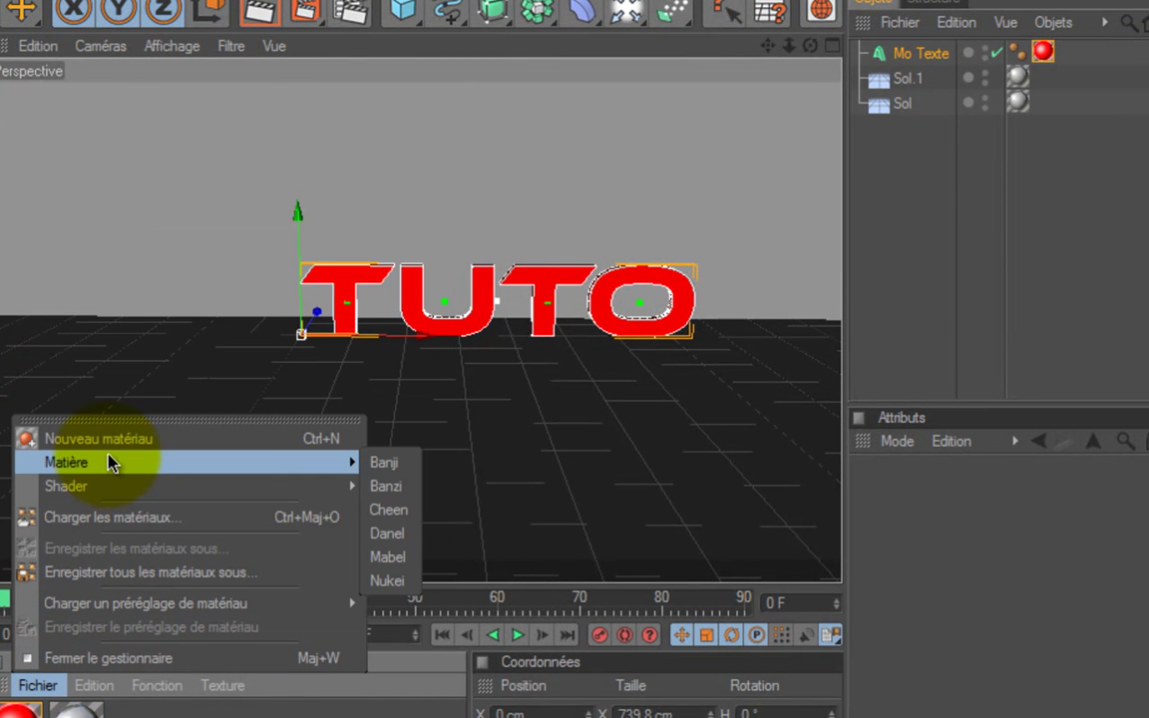
pyautogui.click(409, 534)
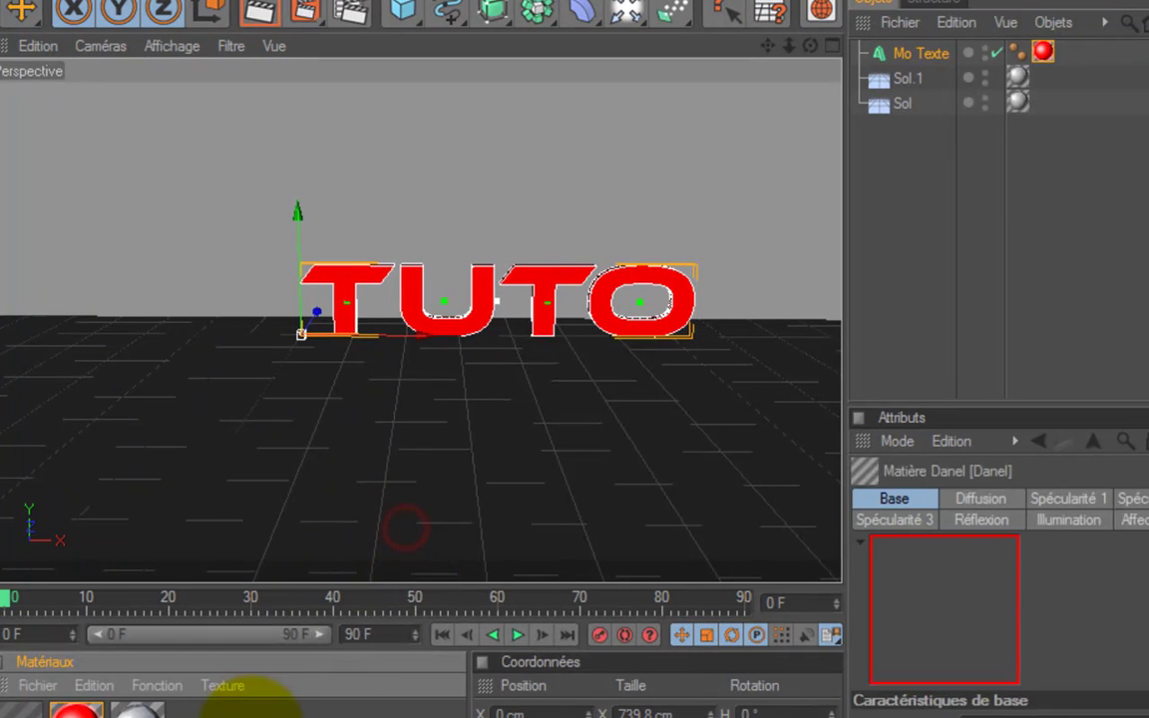
# Set the Danel material's Diffusion colour to dark grey, RGB 57, 57, 57, and close the material editor.
pyautogui.doubleClick(20, 711)
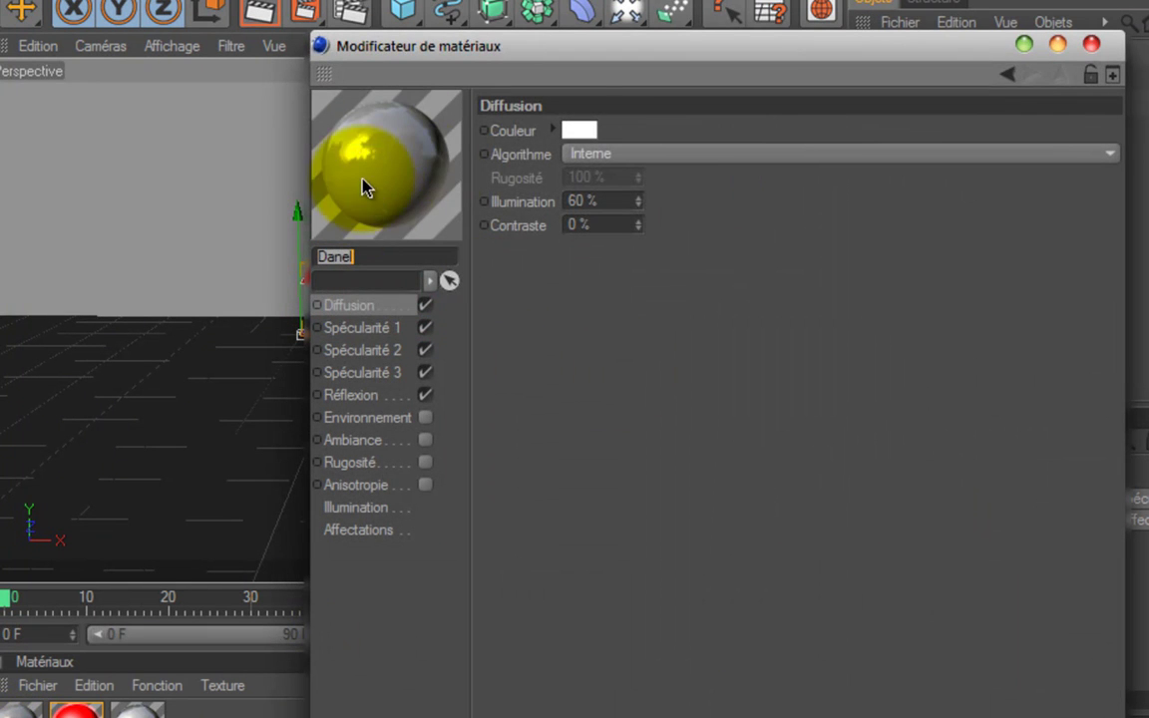
pyautogui.click(581, 133)
pyautogui.click(439, 150)
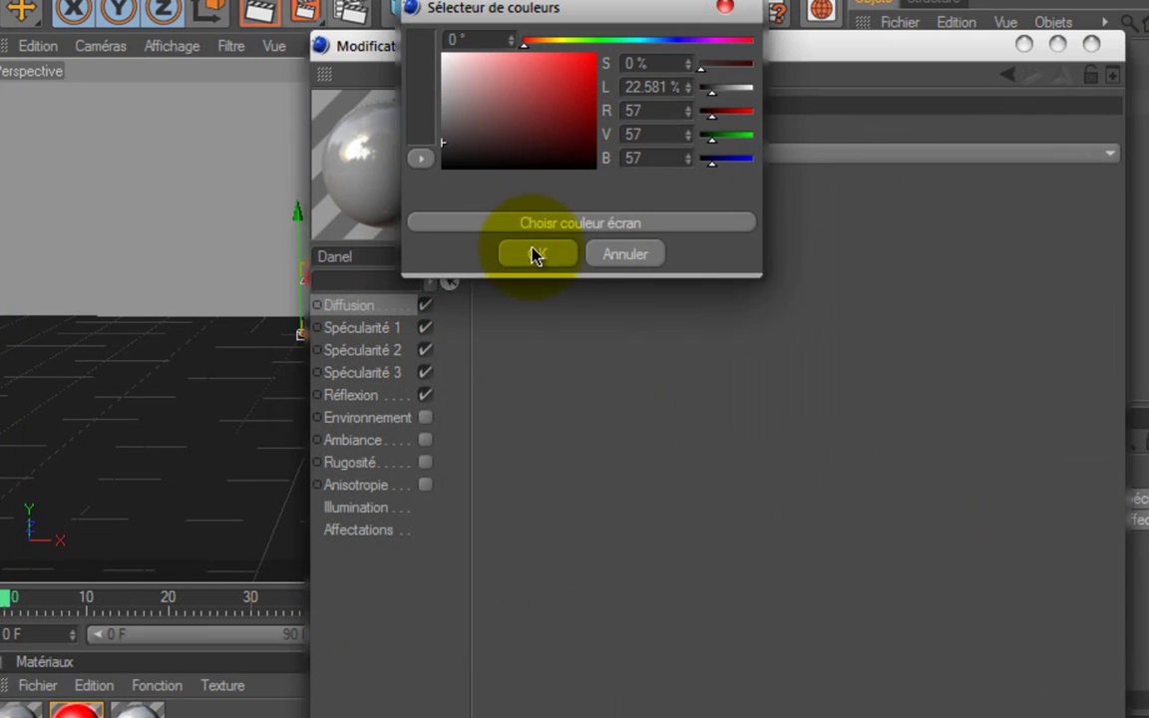
pyautogui.click(537, 254)
pyautogui.click(1091, 44)
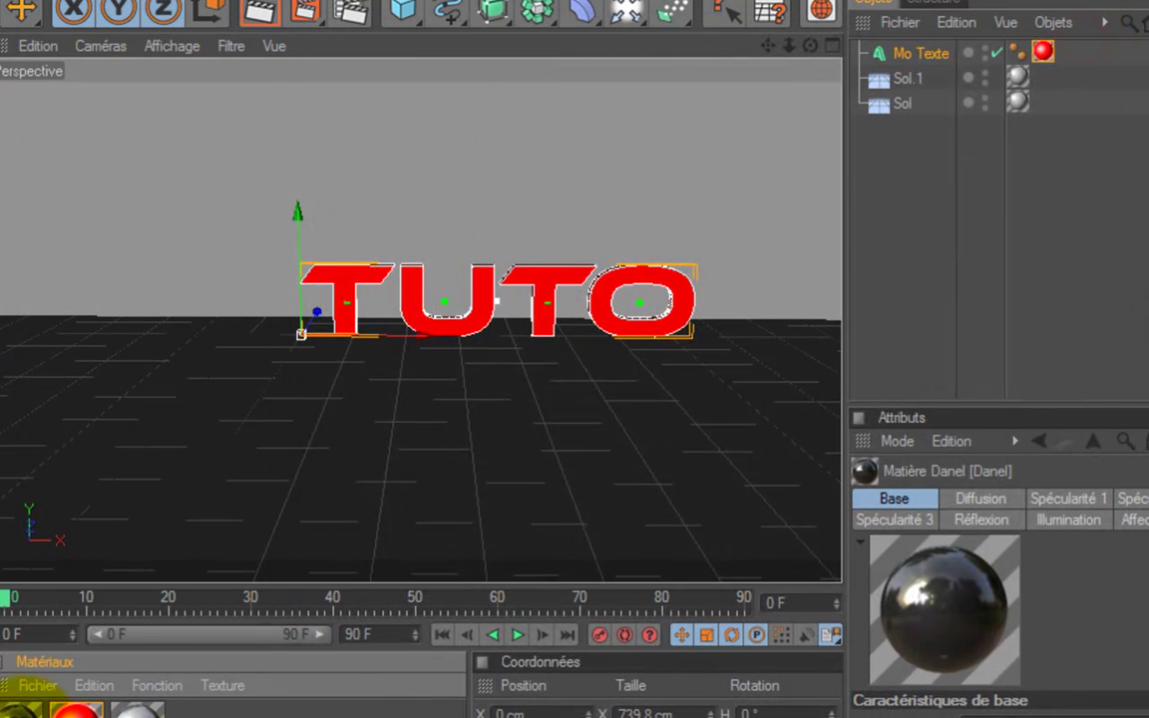
# Apply the dark Danel material to the Mo Texte object and render a preview of the view.
pyautogui.moveTo(938, 62); pyautogui.dragTo(939, 61)
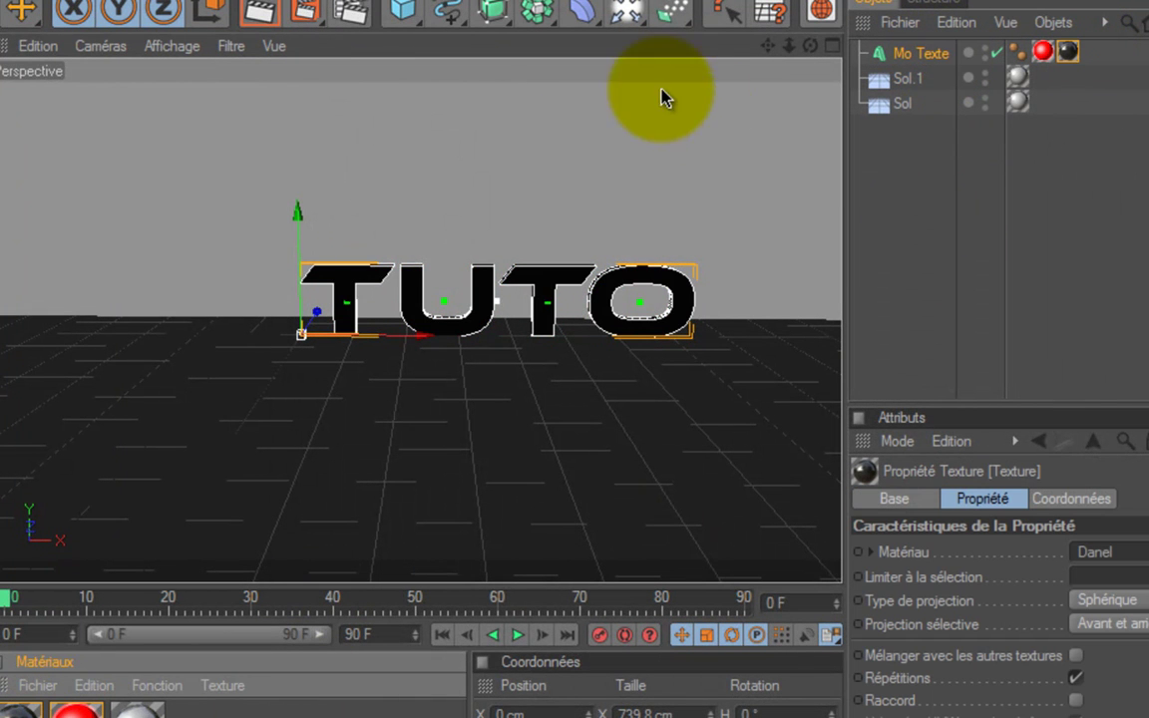
pyautogui.click(256, 8)
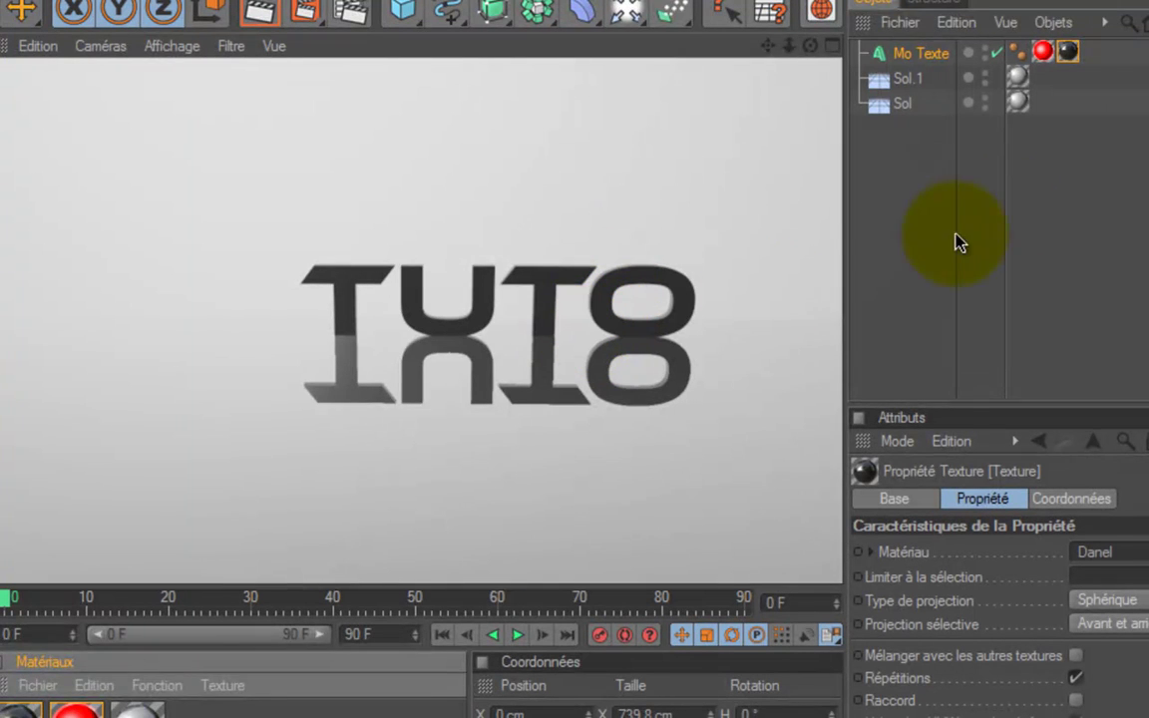
# Add a sky object (Ciel) to the scene and render a preview of the view.
pyautogui.moveTo(628, 8); pyautogui.dragTo(794, 183)
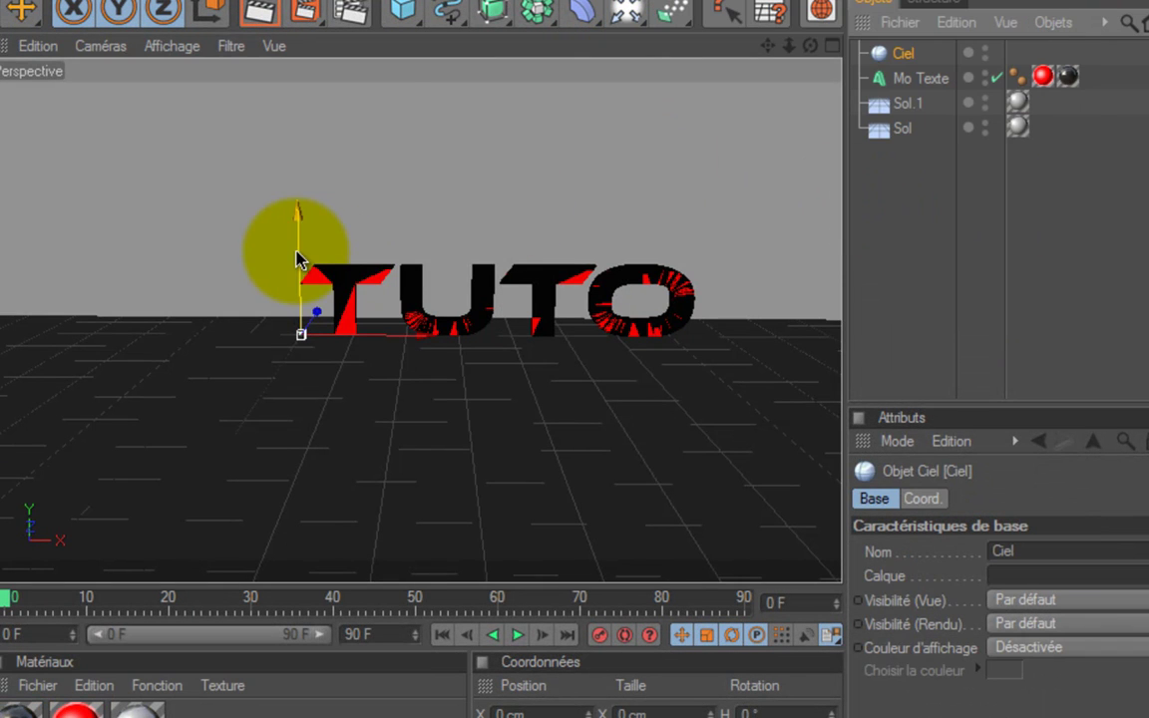
pyautogui.moveTo(301, 256); pyautogui.dragTo(580, 385)
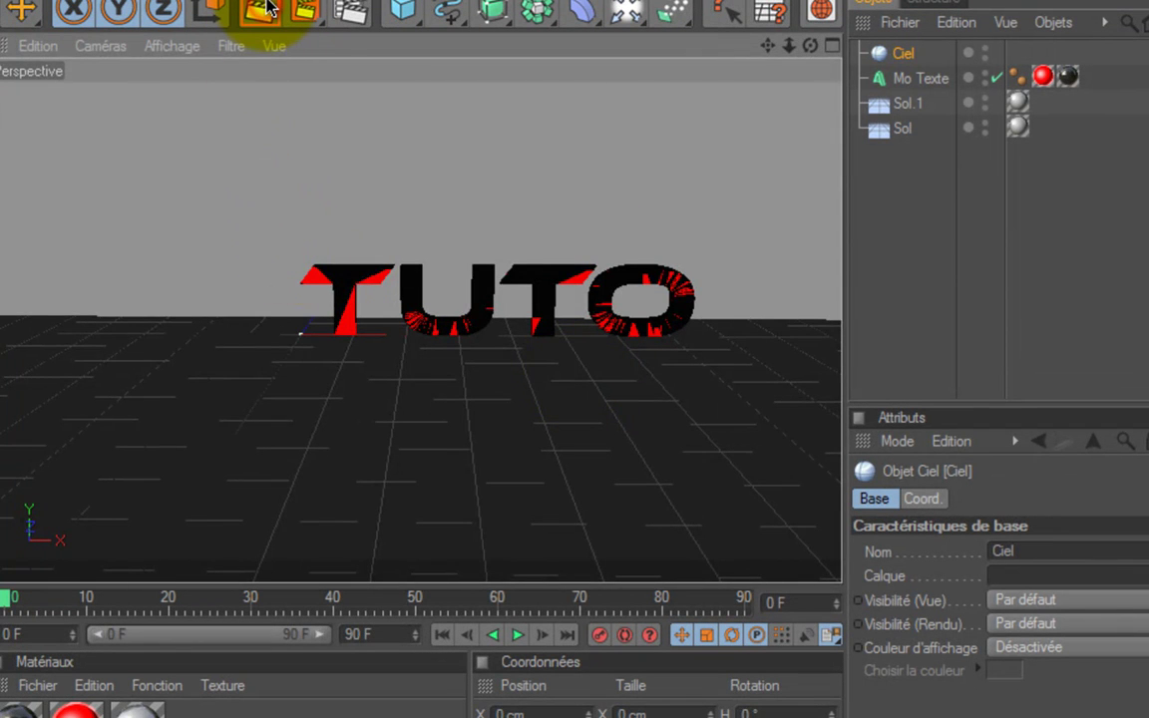
pyautogui.click(262, 8)
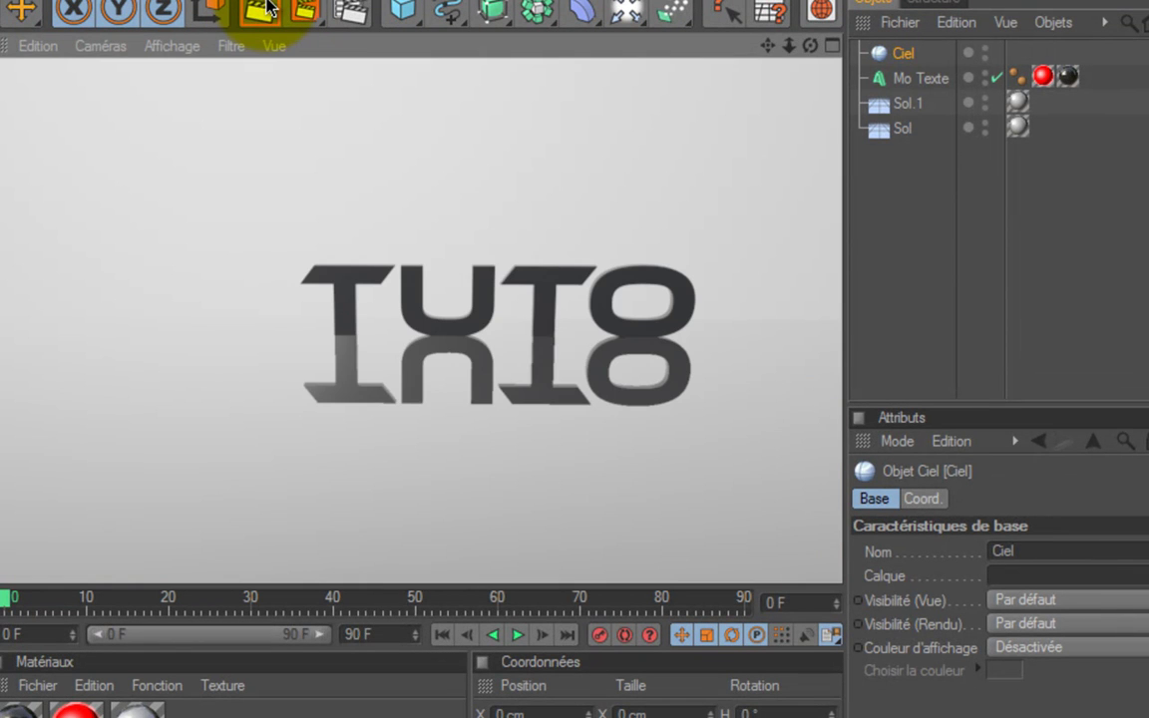
pyautogui.click(755, 143)
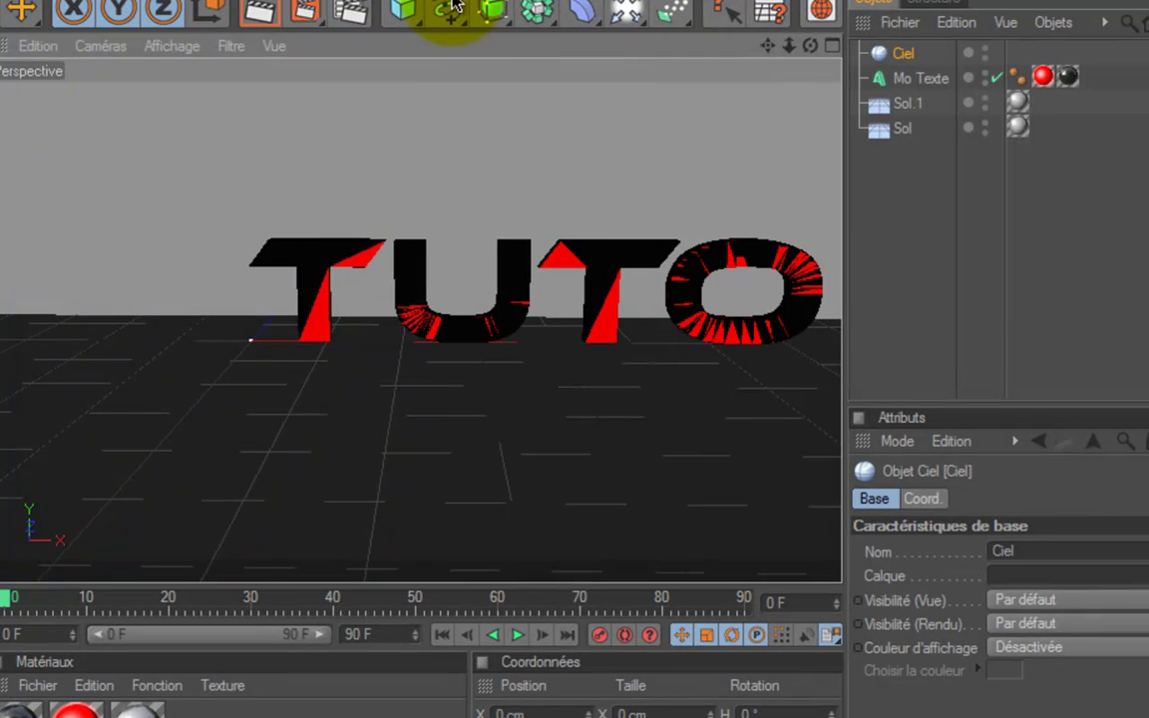
pyautogui.click(351, 10)
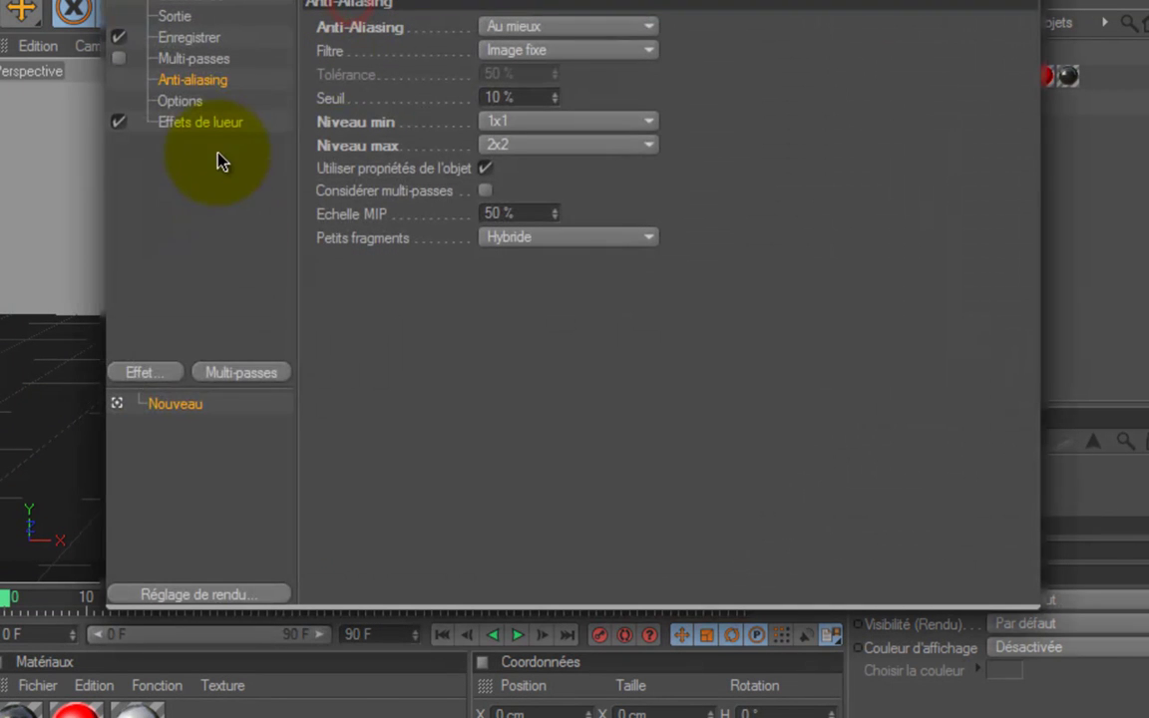
pyautogui.click(145, 374)
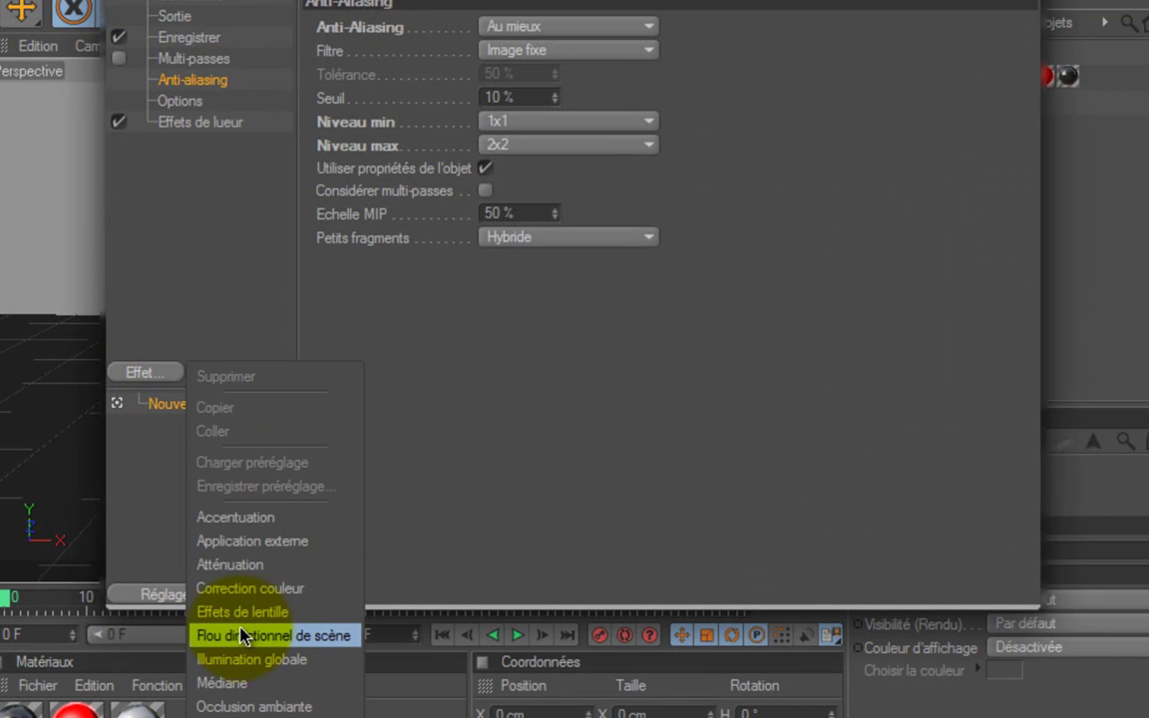
pyautogui.click(893, 314)
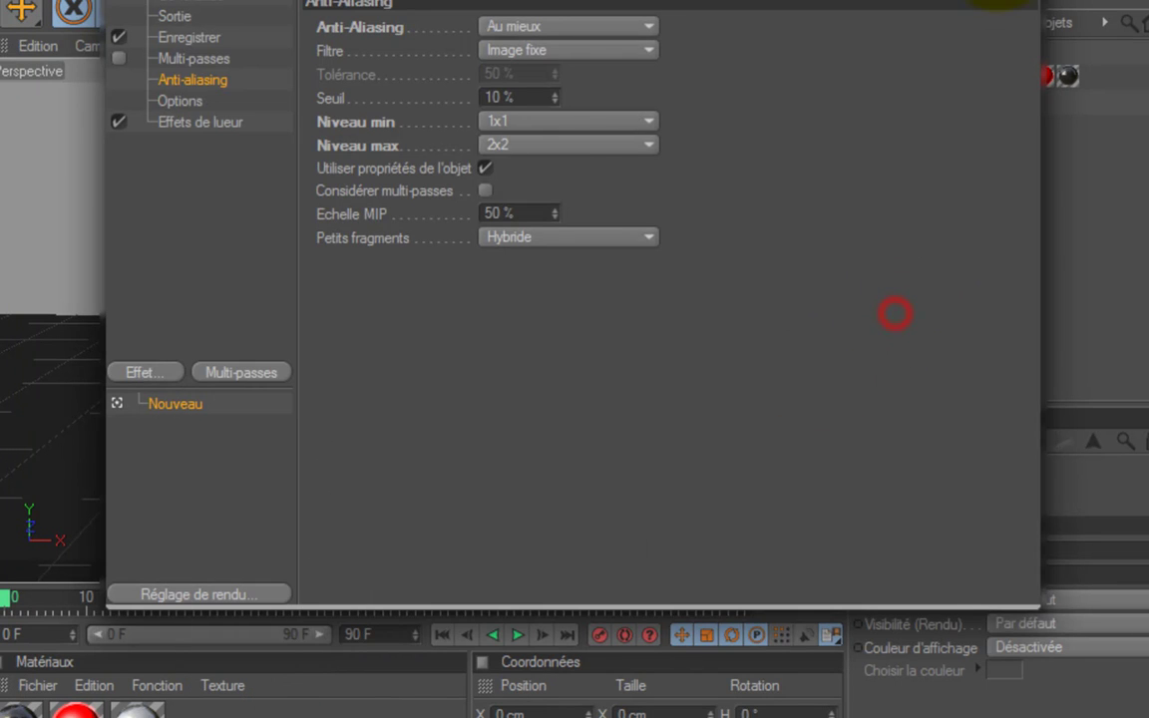
pyautogui.click(1007, 3)
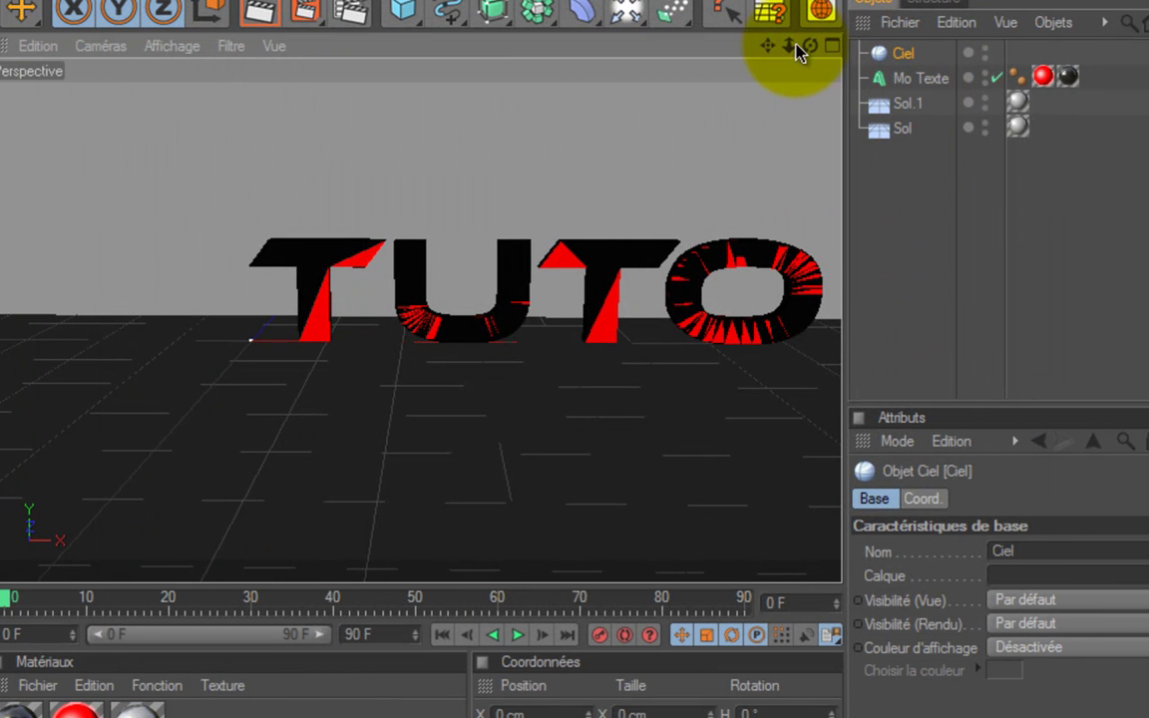
# Break the Mo Texte object into 20 random pieces with the Thrausi plugin, then close its dialog.
pyautogui.moveTo(774, 46); pyautogui.dragTo(570, 390)
pyautogui.click(926, 85)
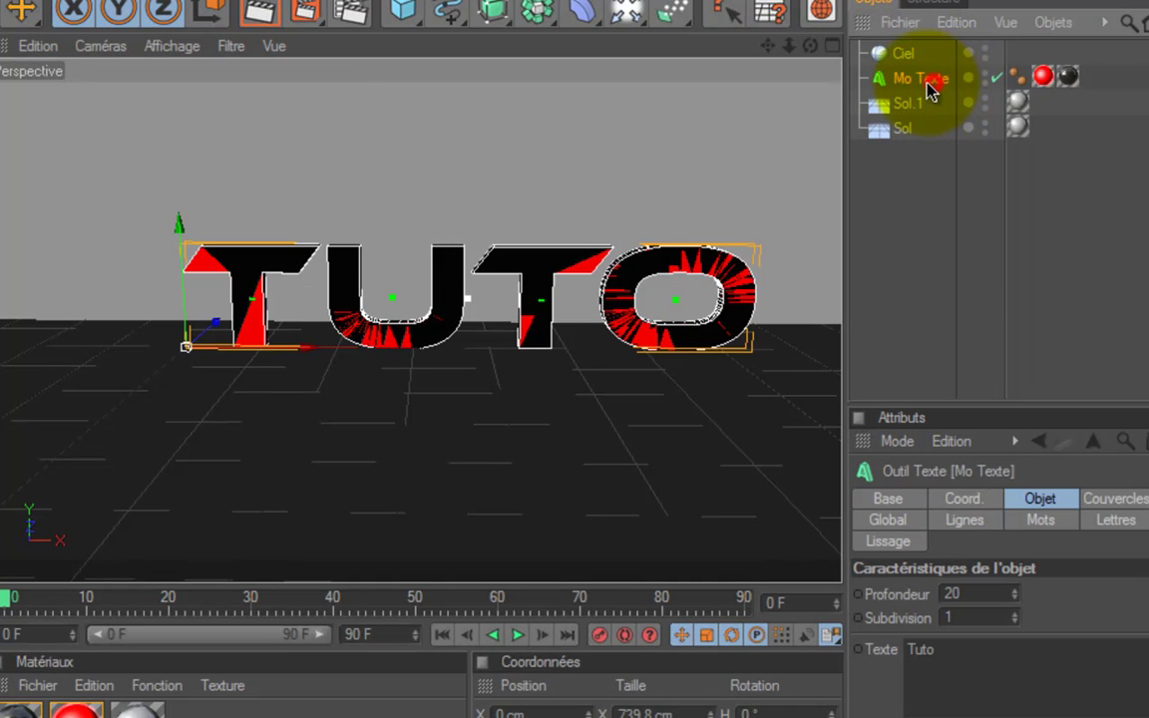
pyautogui.click(763, 4)
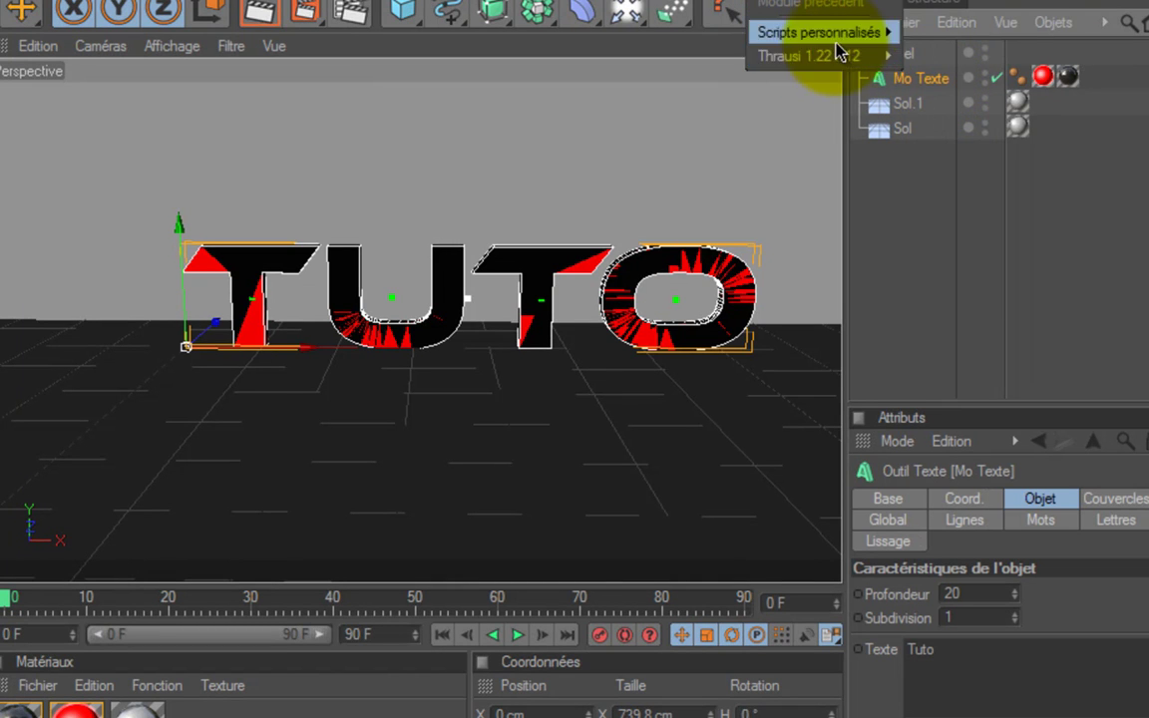
pyautogui.moveTo(837, 56)
pyautogui.click(910, 66)
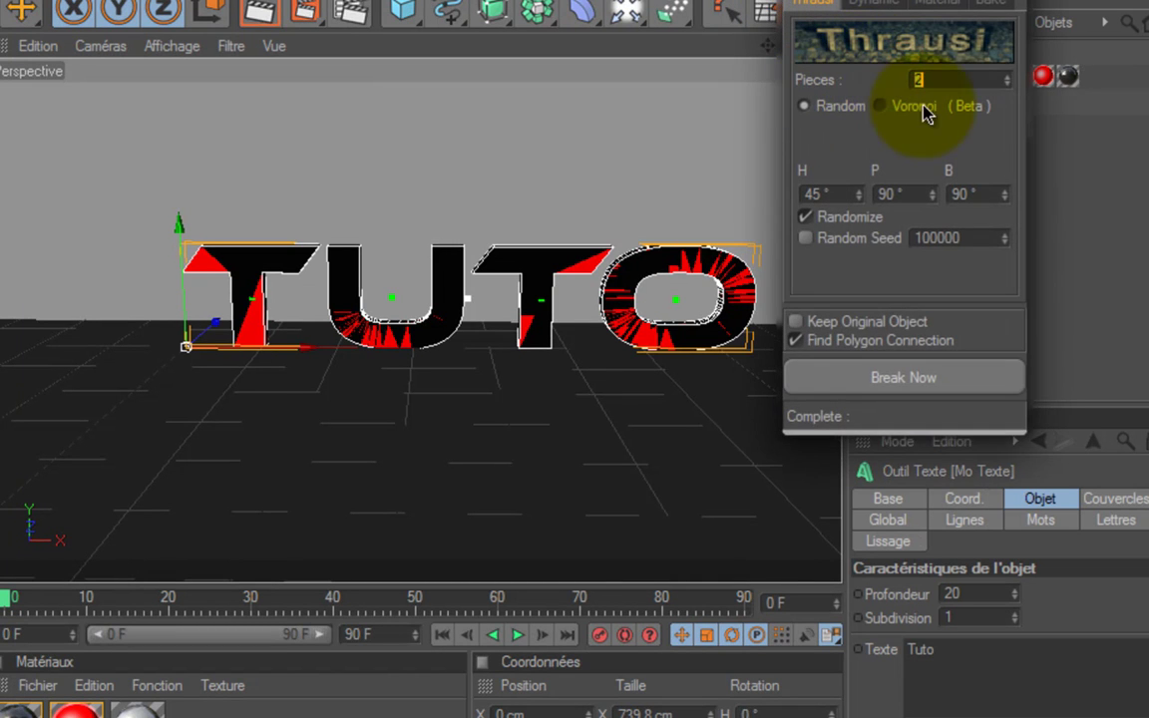
pyautogui.click(926, 378)
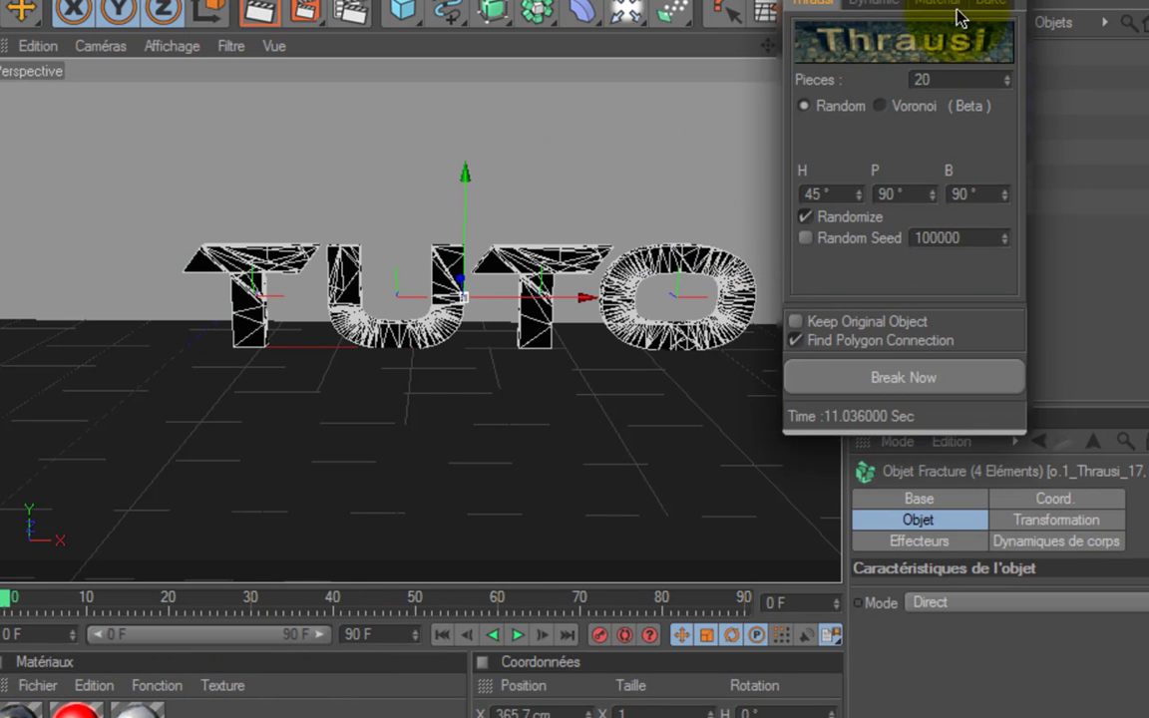
pyautogui.click(1003, 0)
# Add a MoGraph Fracture object and place the four Thrausi letter groups inside it.
pyautogui.moveTo(1062, 44); pyautogui.dragTo(859, 129)
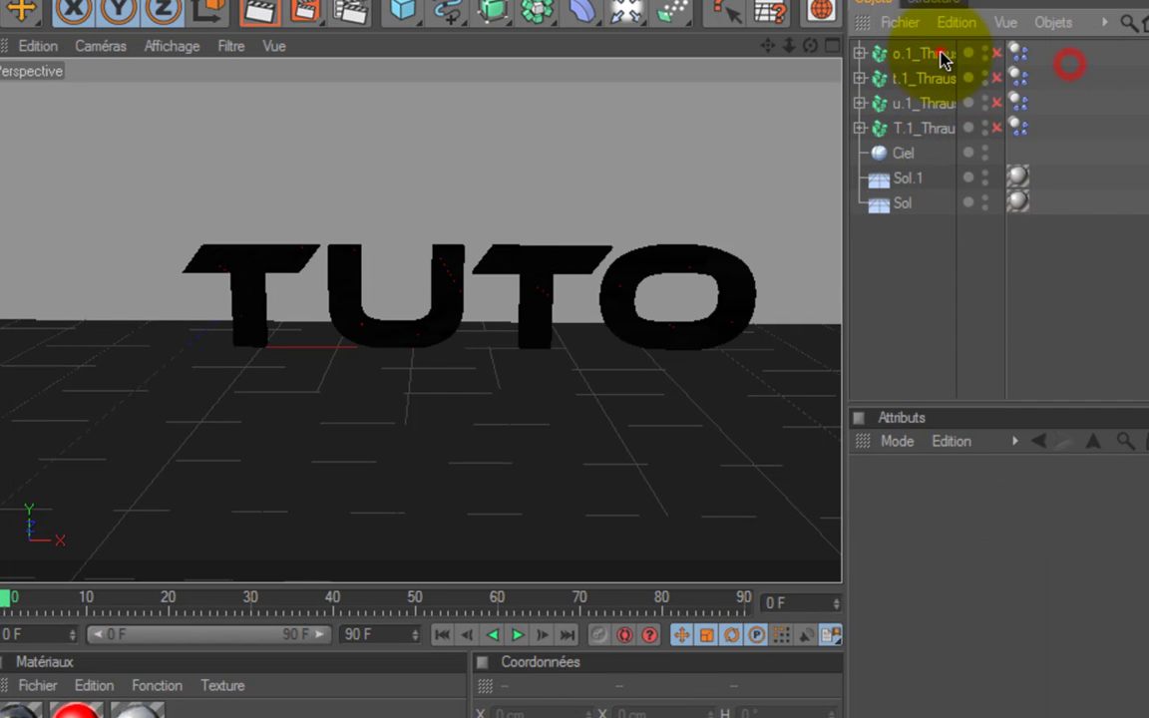
pyautogui.click(941, 57)
pyautogui.press('Down')
pyautogui.press('Down')
pyautogui.press('Down')
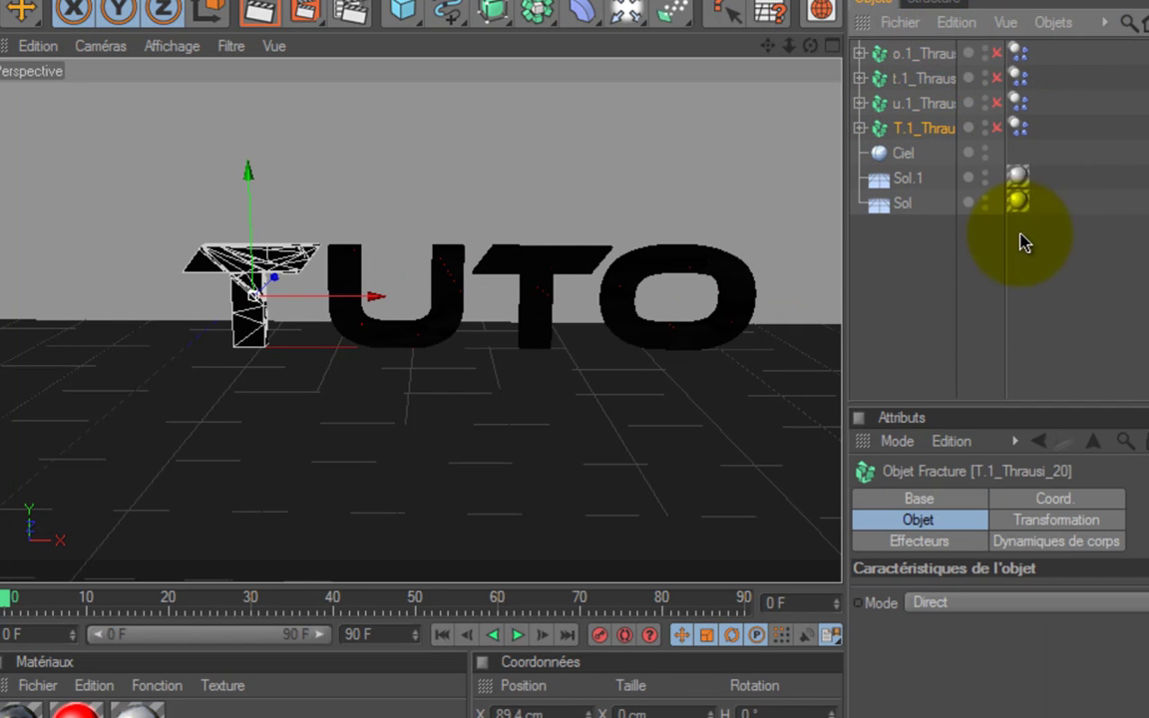
pyautogui.click(1007, 287)
pyautogui.click(608, 0)
pyautogui.click(642, 188)
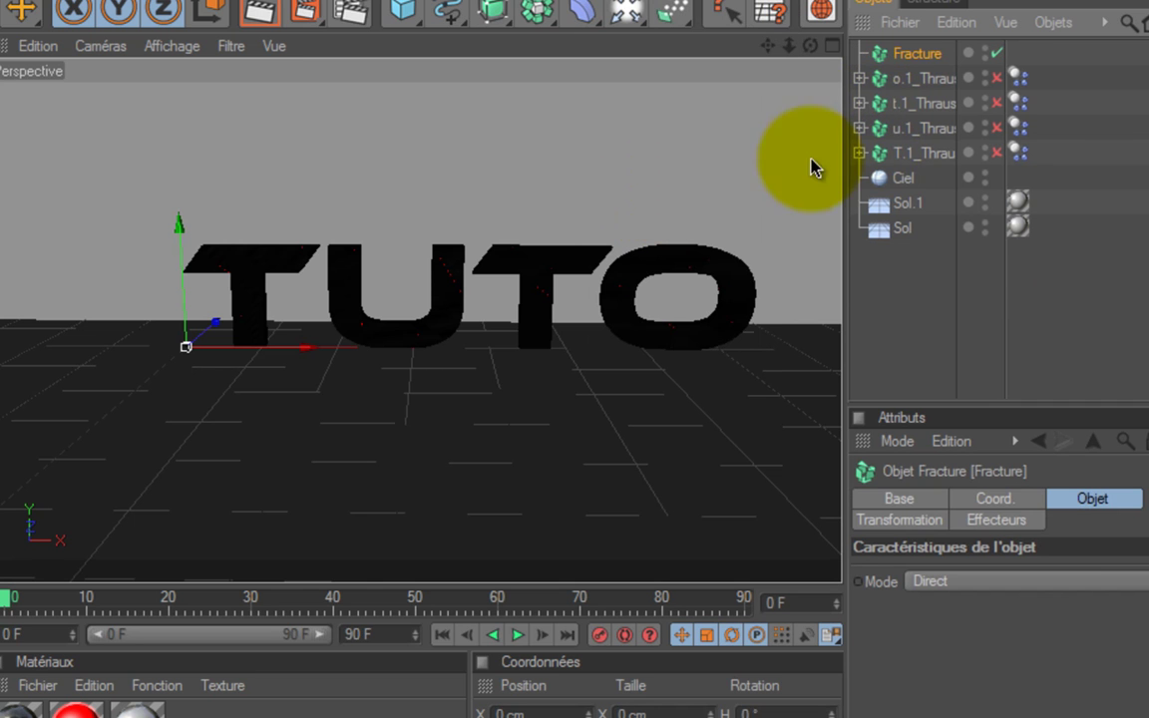
pyautogui.moveTo(1085, 80); pyautogui.dragTo(938, 62)
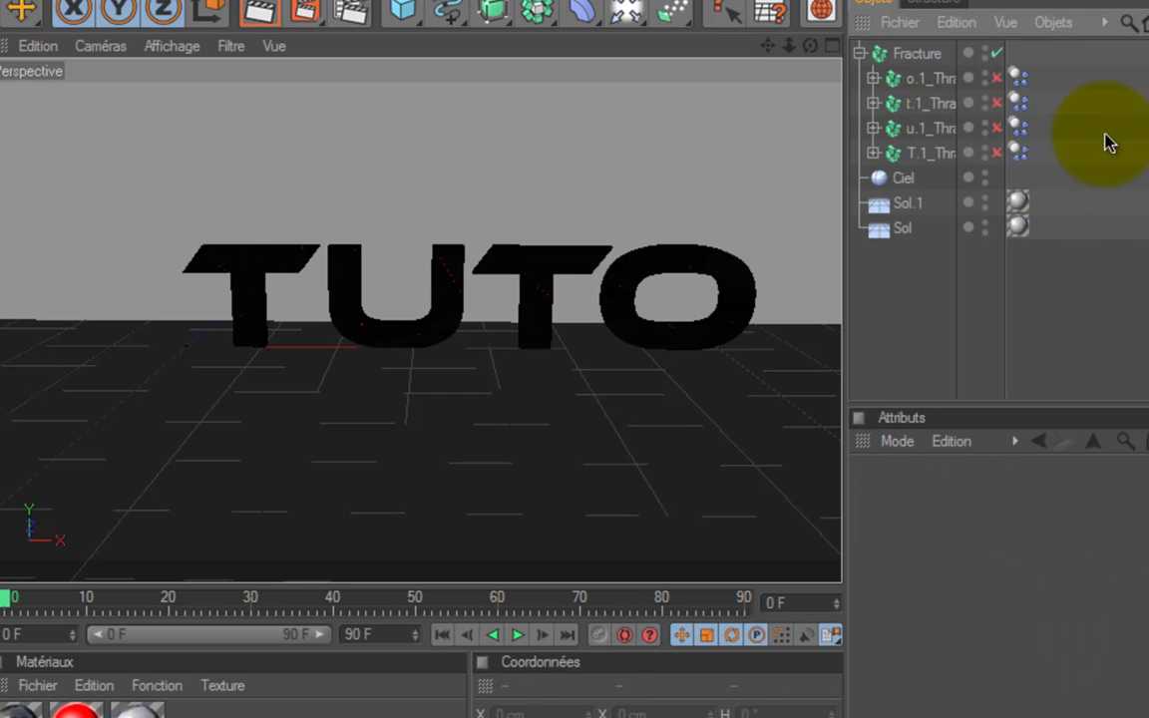
# Rotate the O letter group, and turn the second T letter group to a heading of about -24°.
pyautogui.click(932, 79)
pyautogui.press('r')
pyautogui.moveTo(646, 255); pyautogui.dragTo(641, 210)
pyautogui.click(564, 251)
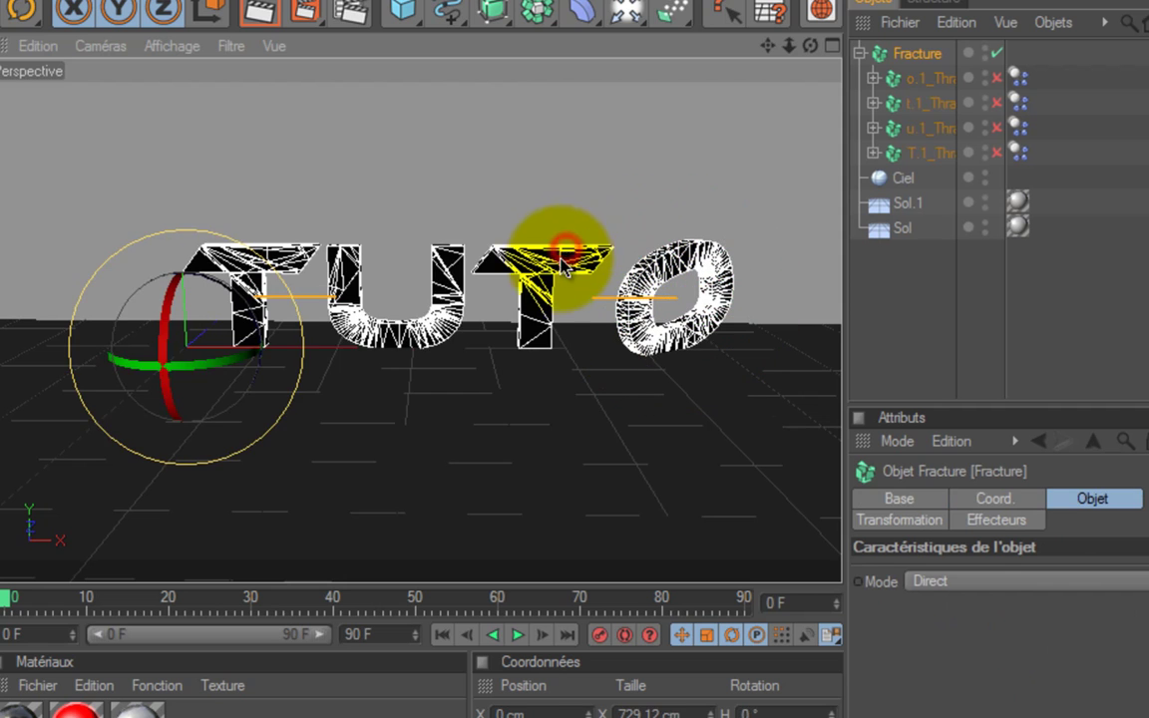
pyautogui.click(908, 104)
pyautogui.moveTo(586, 319); pyautogui.dragTo(534, 317)
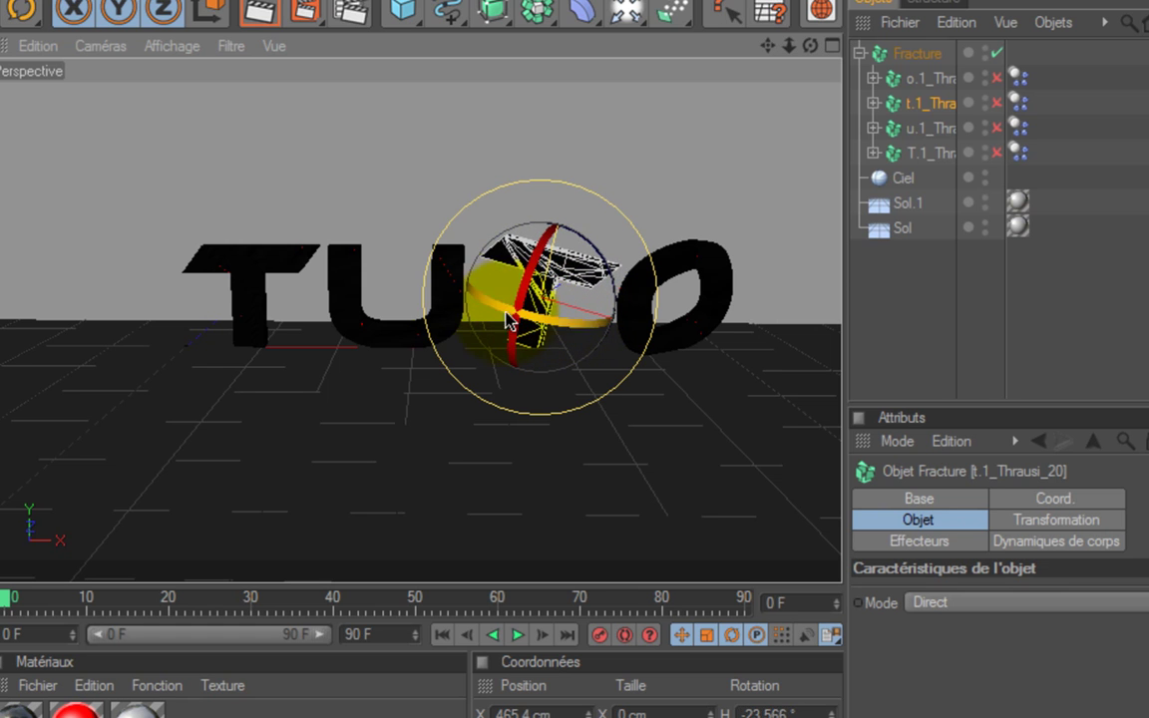
# Turn the U letter group to a heading of about 13° and tilt the first T letter group.
pyautogui.click(928, 127)
pyautogui.moveTo(457, 318); pyautogui.dragTo(384, 244)
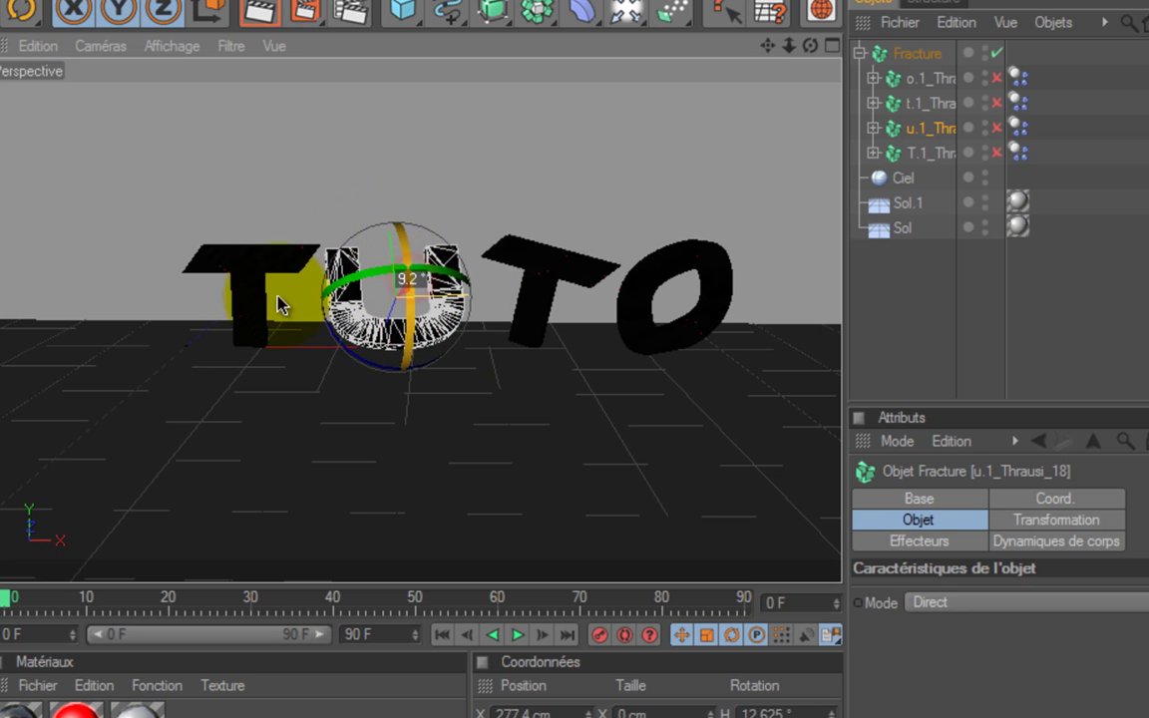
pyautogui.click(927, 152)
pyautogui.moveTo(303, 278)
pyautogui.mouseDown()
pyautogui.moveTo(260, 273)
pyautogui.moveTo(299, 257)
pyautogui.mouseUp()
pyautogui.click(915, 319)
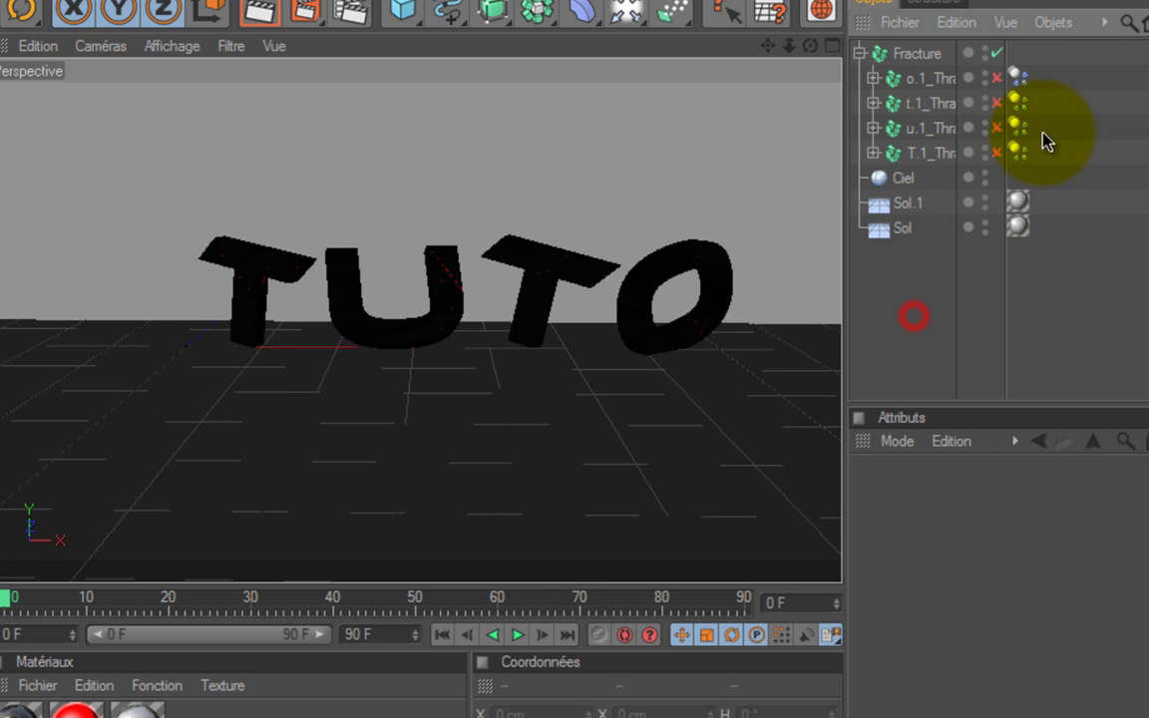
# Remove the four Thrausi letter parents so that all pieces sit directly under the Fracture object.
pyautogui.moveTo(1074, 75); pyautogui.dragTo(901, 157)
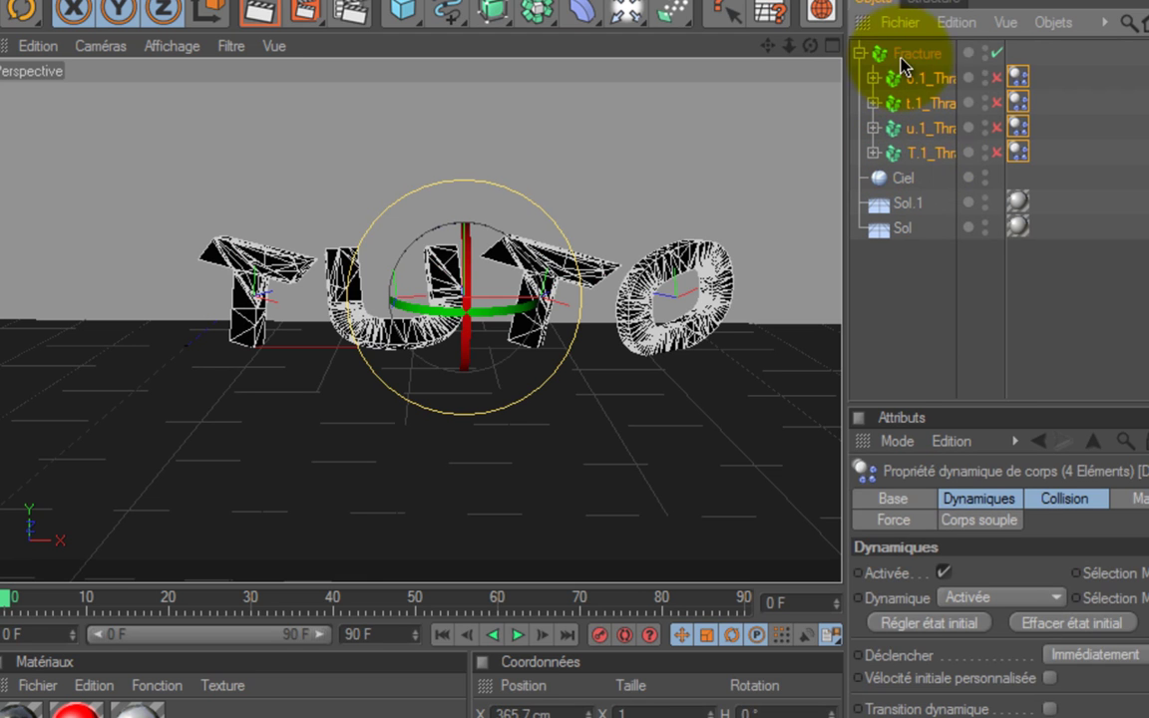
pyautogui.rightClick(932, 106)
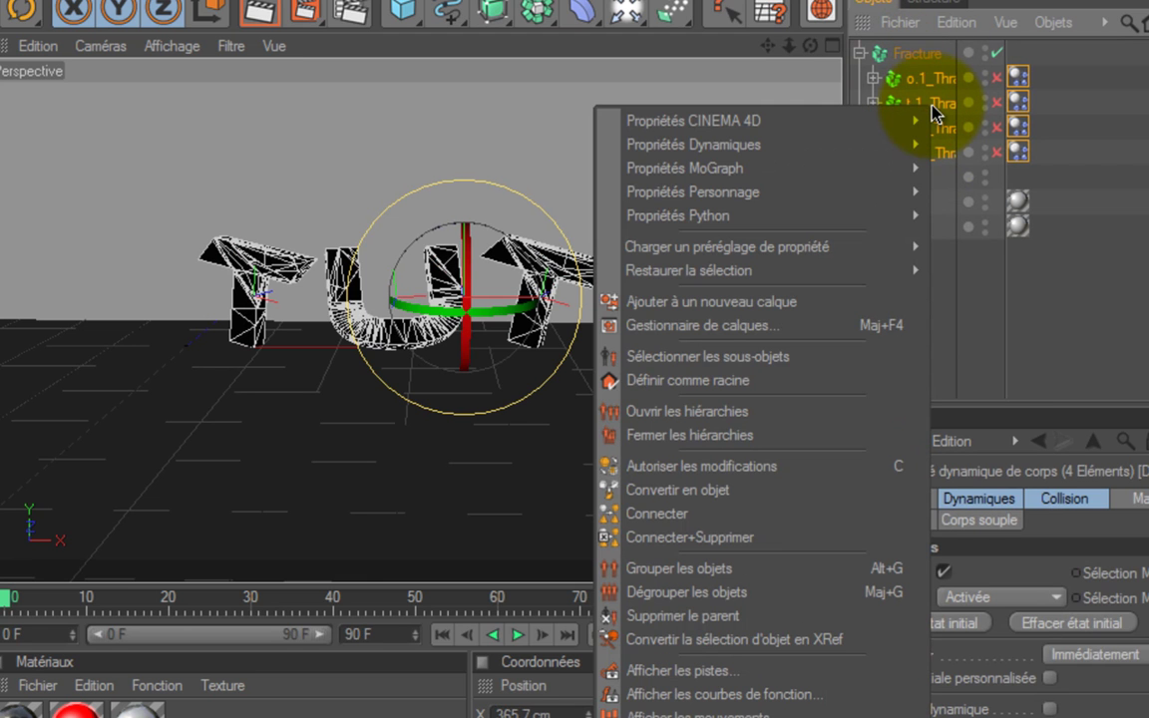
pyautogui.click(762, 620)
# Go through the individual pieces listed under the Fracture object, then collapse its hierarchy.
pyautogui.click(919, 86)
pyautogui.press('Down')
pyautogui.press('Down')
pyautogui.press('Down')
pyautogui.press('Down')
pyautogui.press('Down')
pyautogui.press('Down')
pyautogui.press('Down')
pyautogui.press('Down')
pyautogui.press('Down')
pyautogui.press('Down')
pyautogui.press('Down')
pyautogui.press('Down')
pyautogui.press('Down')
pyautogui.press('Down')
pyautogui.press('Down')
pyautogui.press('Down')
pyautogui.press('Down')
pyautogui.press('Down')
pyautogui.press('Up')
pyautogui.press('Up')
pyautogui.press('Up')
pyautogui.press('Up')
pyautogui.press('Up')
pyautogui.press('Up')
pyautogui.press('Up')
pyautogui.scroll(3, 917, 93)
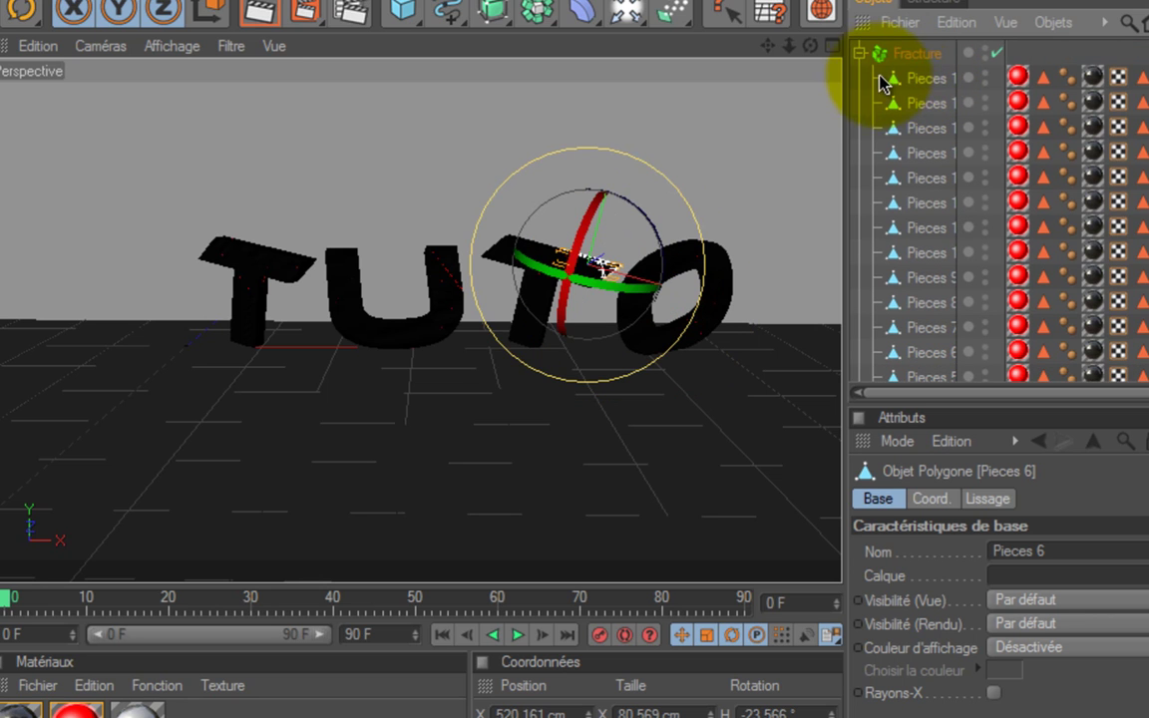
pyautogui.click(858, 52)
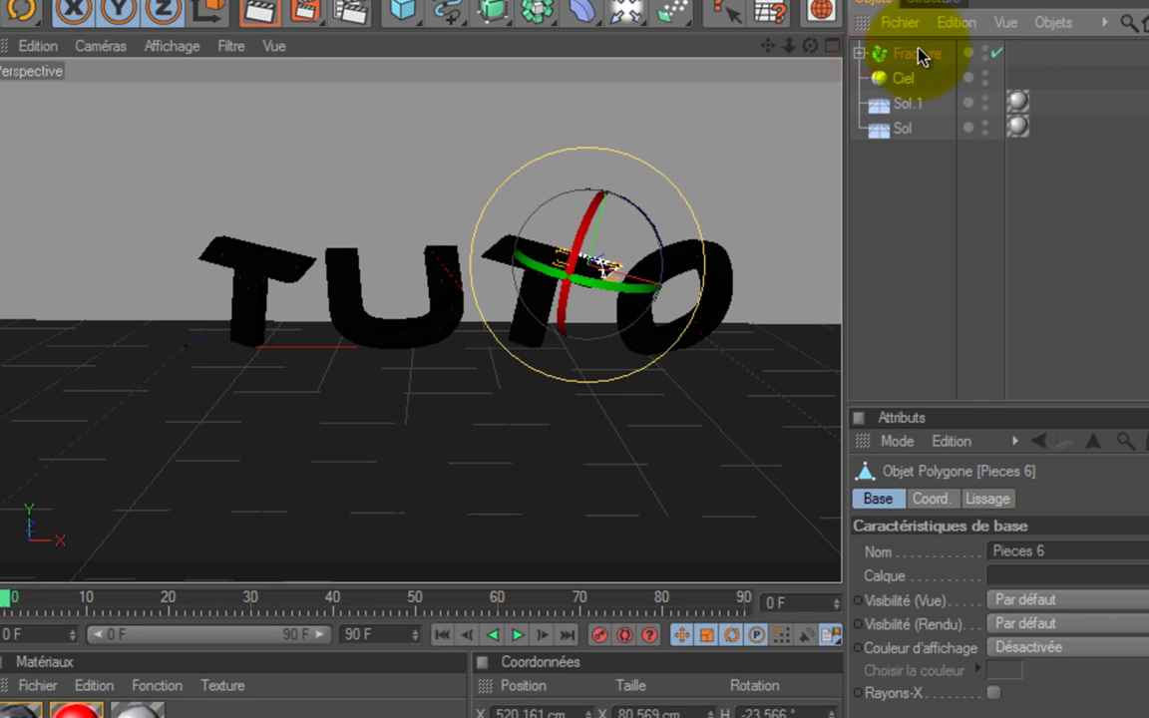
# Set the Fracture object's transformation rotation to 10° for H, P and B.
pyautogui.click(916, 54)
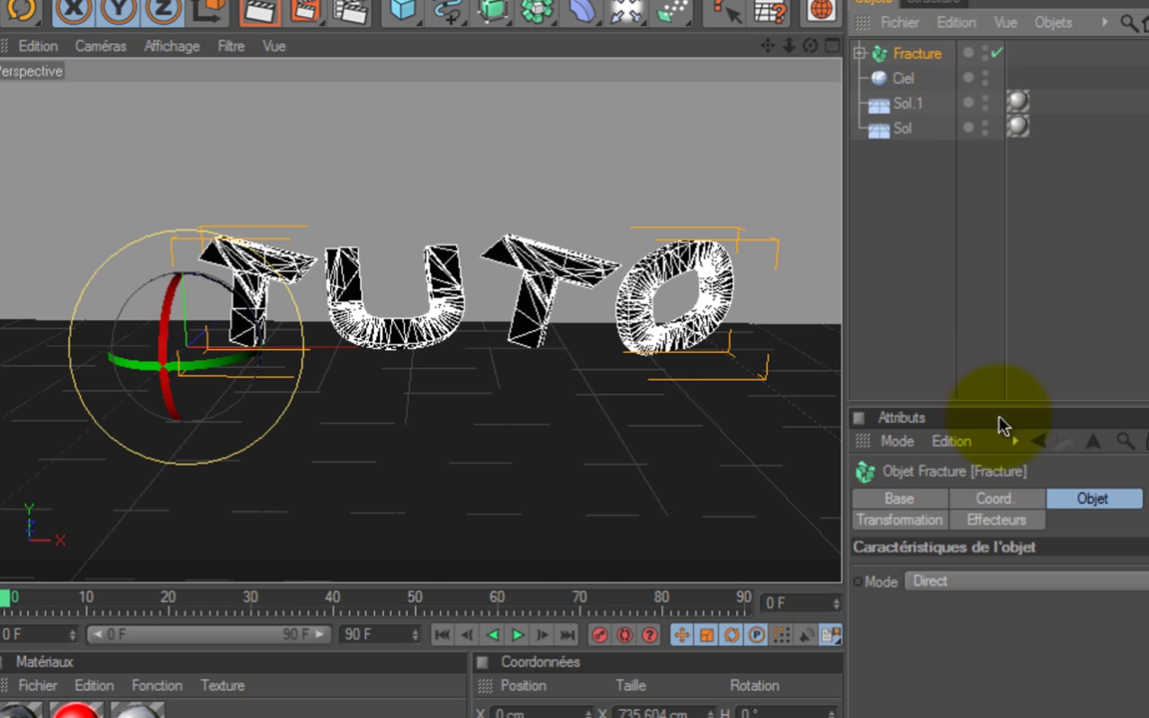
pyautogui.click(906, 519)
pyautogui.moveTo(1037, 548); pyautogui.dragTo(987, 547)
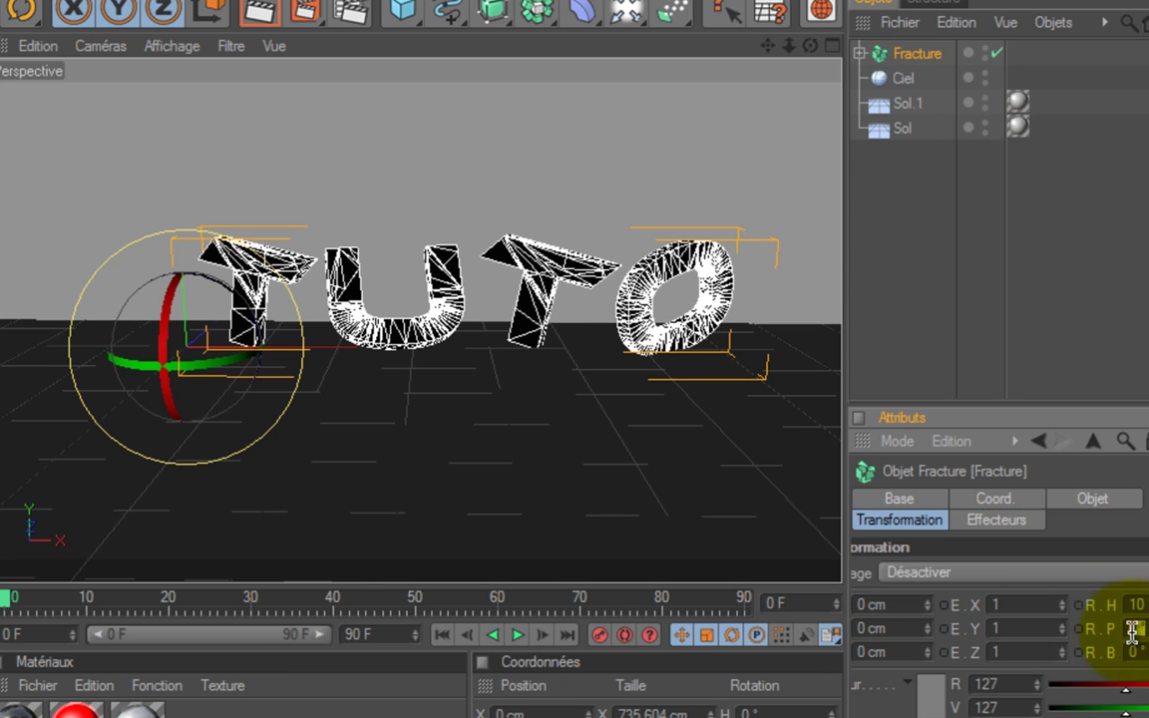
pyautogui.write('1010')
pyautogui.press('Return')
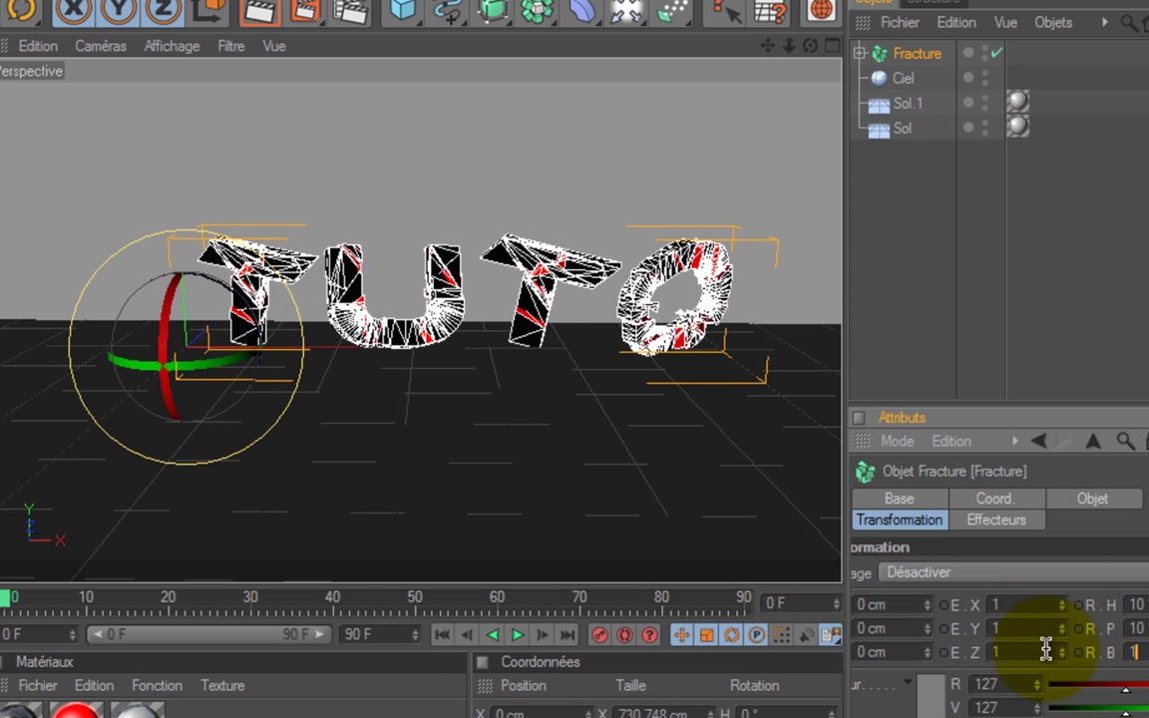
# Render a preview of the view to inspect the fractured text, then return to the normal display.
pyautogui.click(1056, 392)
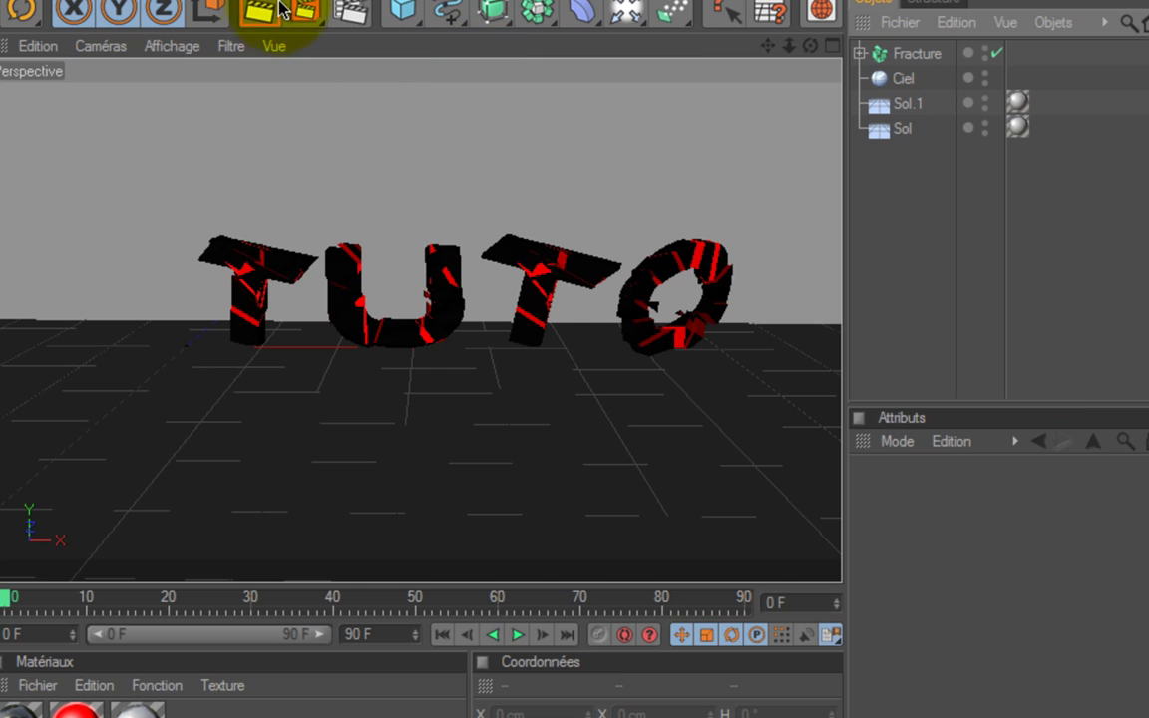
pyautogui.click(263, 10)
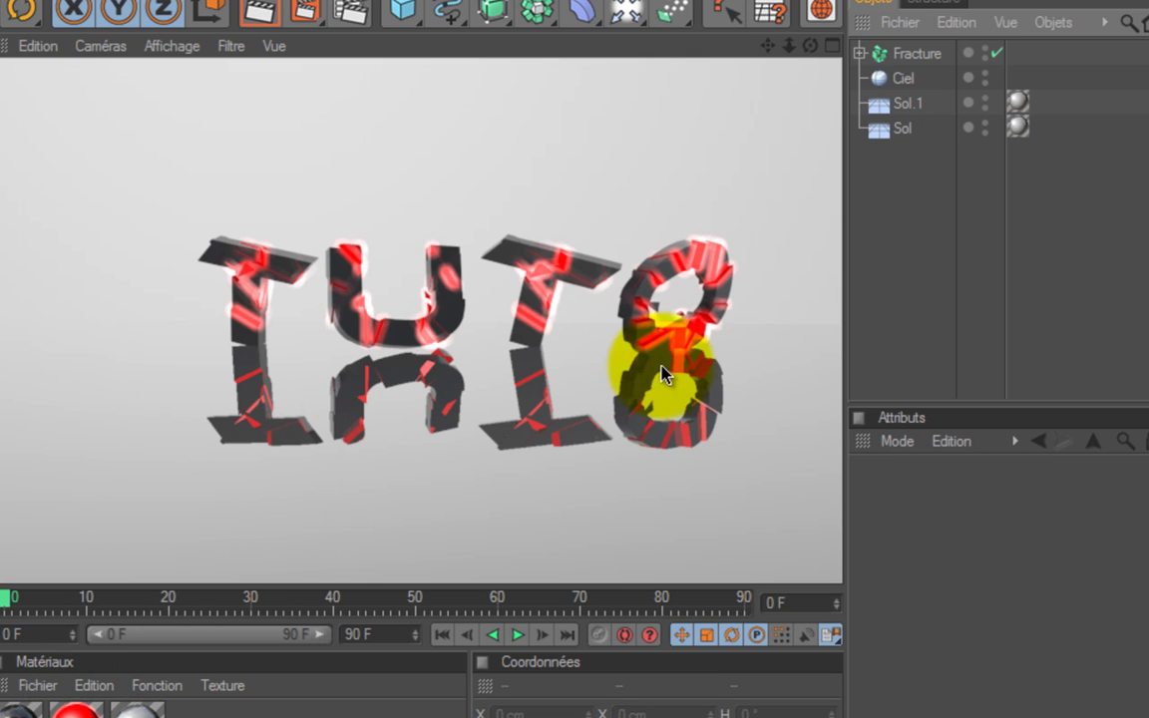
pyautogui.click(1008, 309)
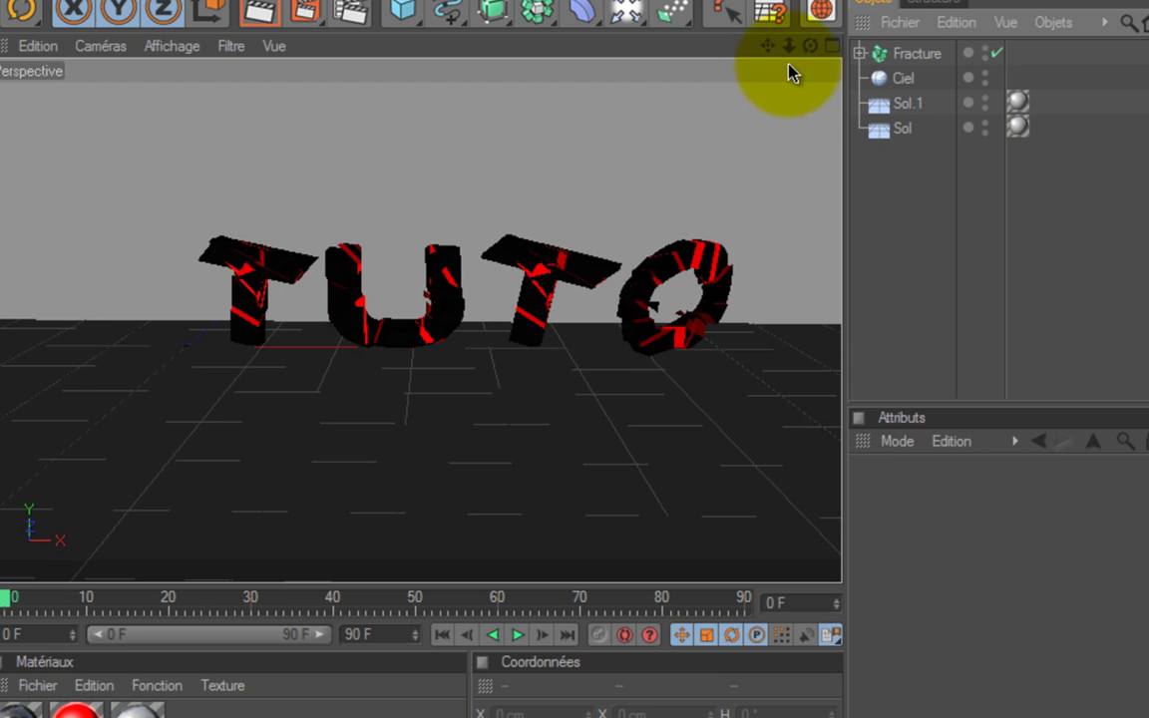
# Add a MoGraph Simple effector linked to the Fracture object.
pyautogui.click(918, 55)
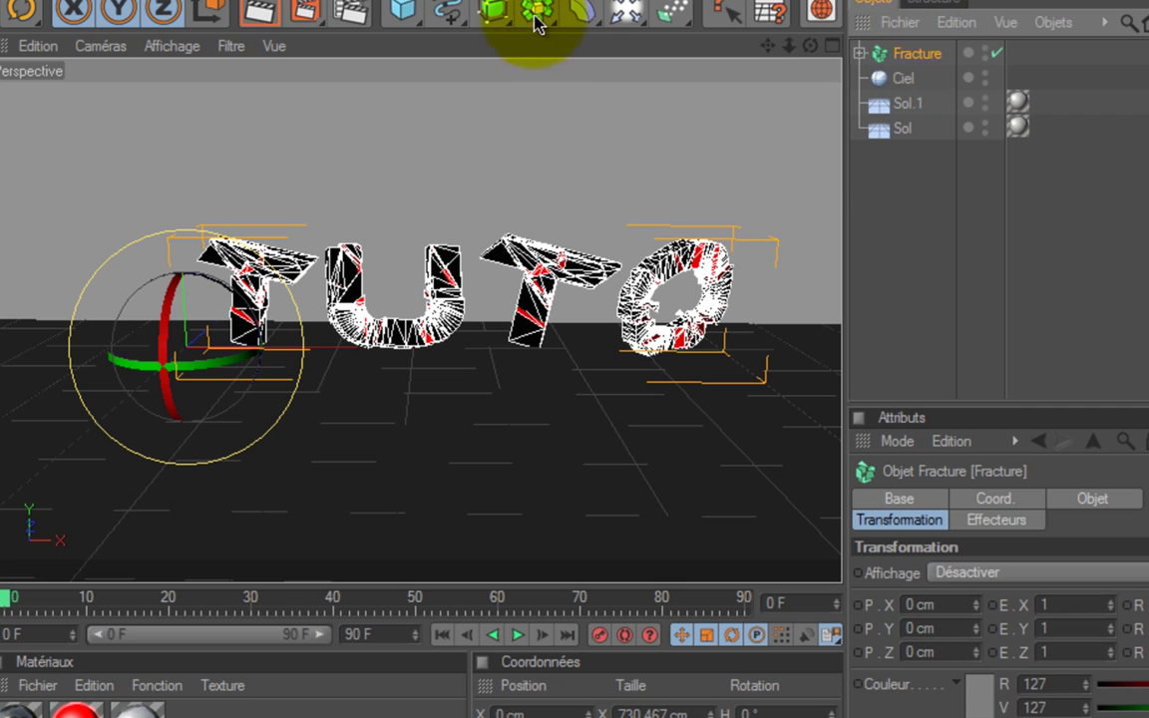
pyautogui.click(592, 8)
pyautogui.moveTo(698, 4)
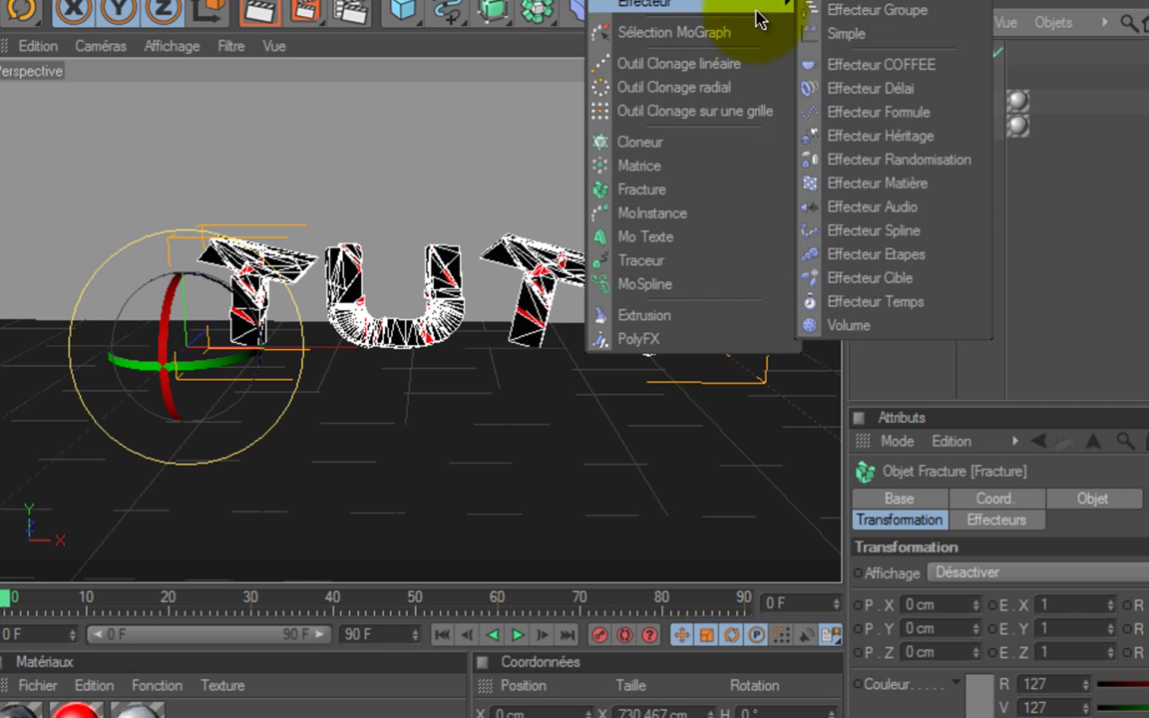
pyautogui.click(860, 34)
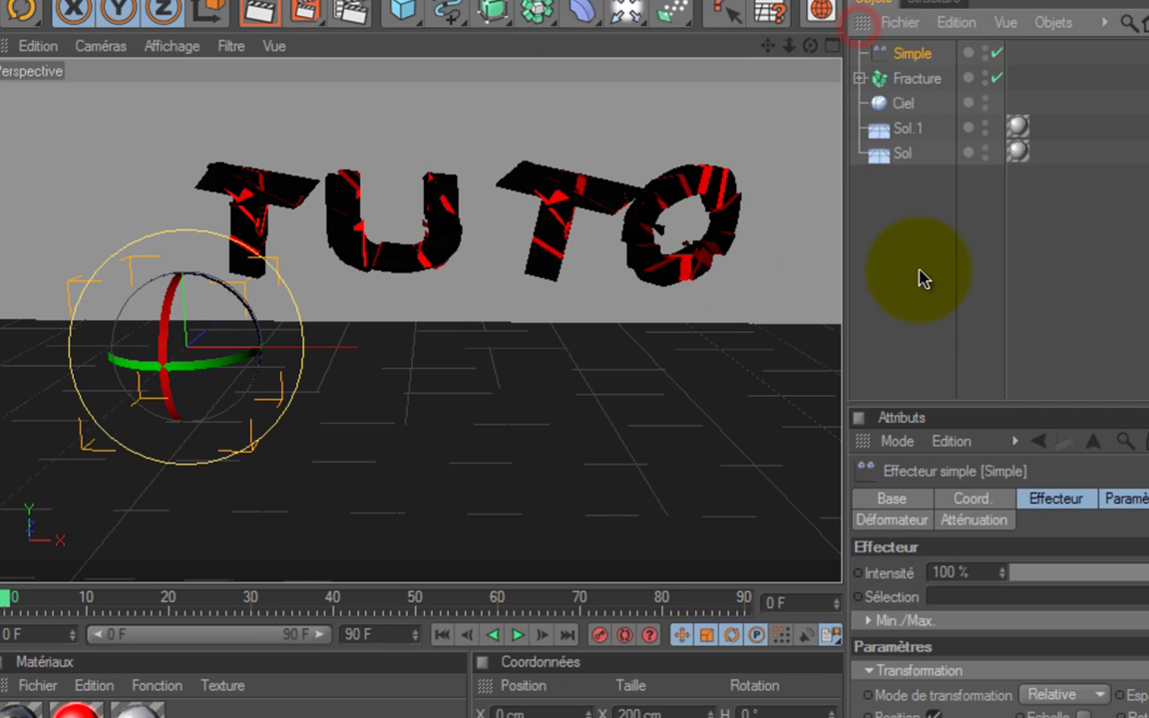
# Set the Simple effector's Y position parameter to 0 cm.
pyautogui.click(1113, 498)
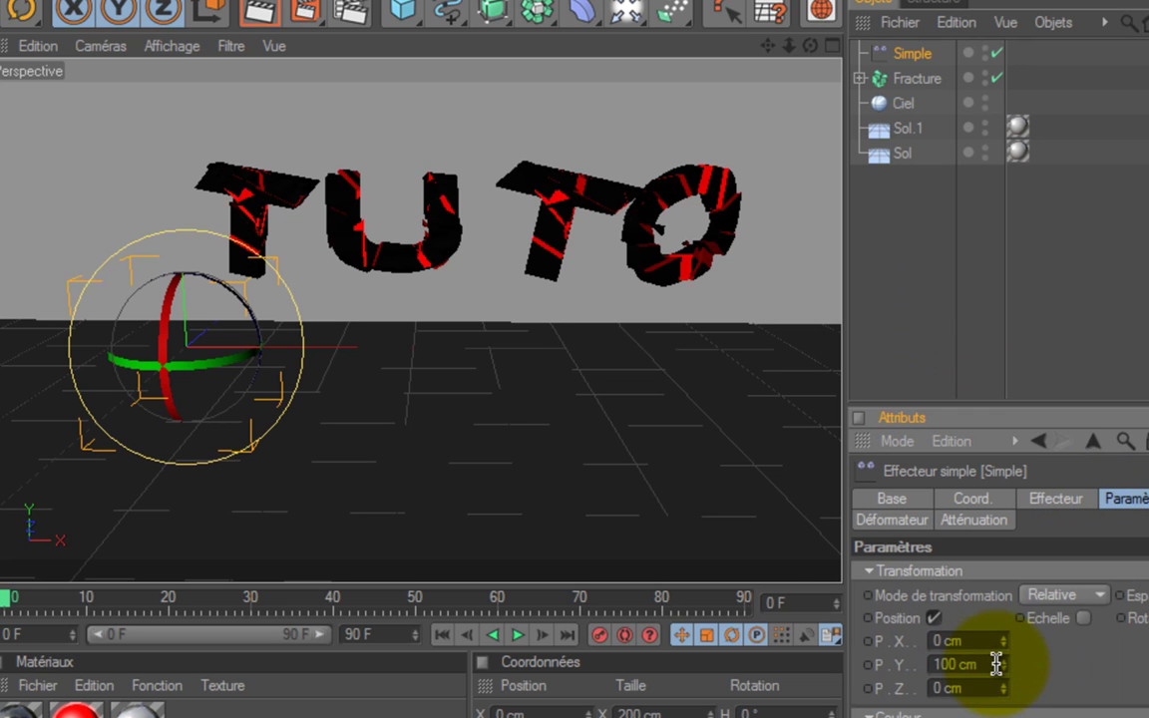
pyautogui.moveTo(996, 665); pyautogui.dragTo(872, 667)
pyautogui.write('0')
pyautogui.press('Return')
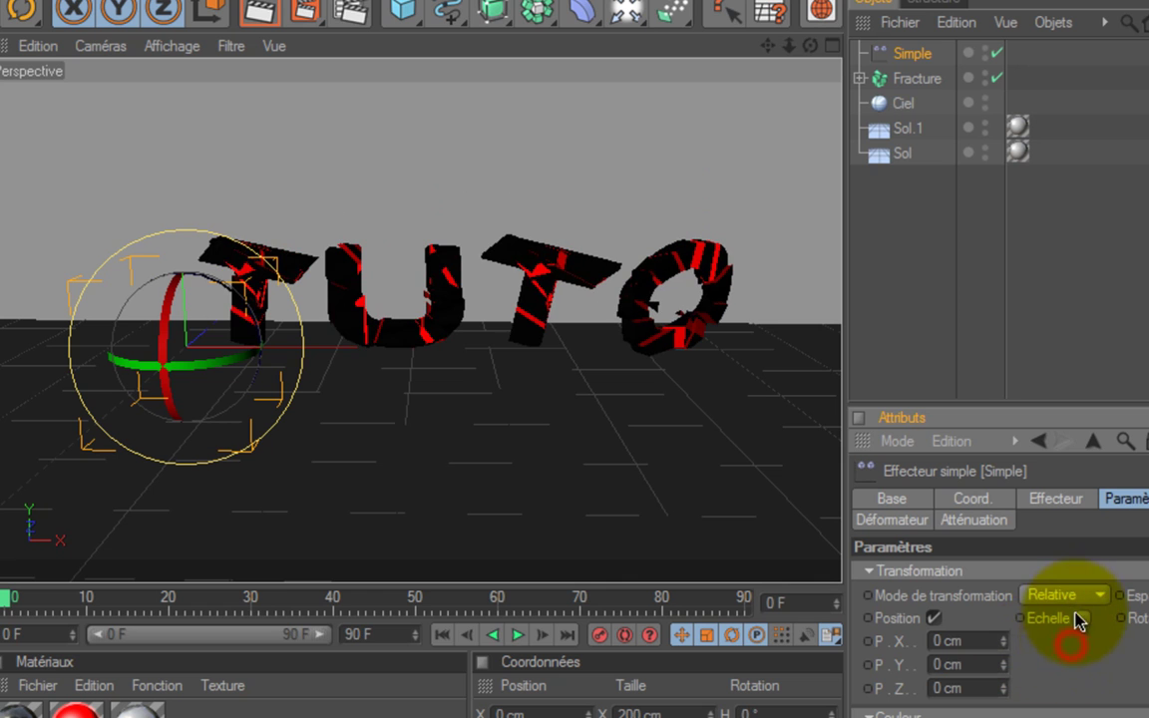
# Set the Simple effector's transformation mode to Absolue and enable its scale, rotation and uniform scale options.
pyautogui.click(1052, 596)
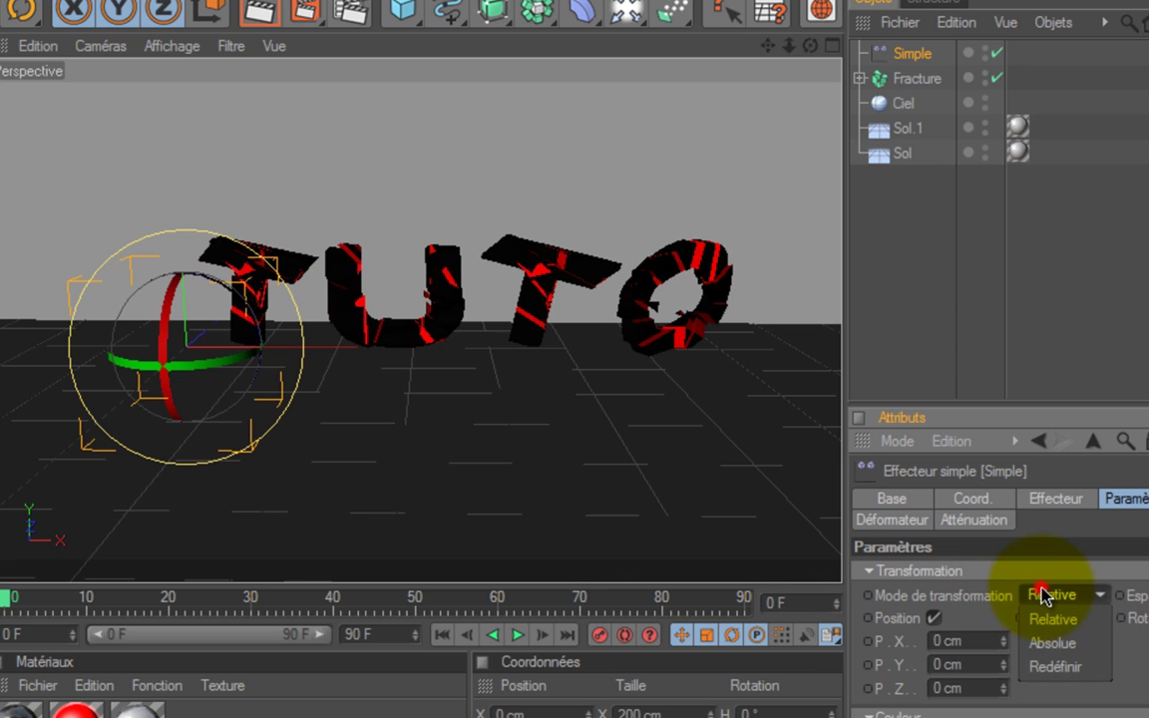
pyautogui.click(1052, 643)
pyautogui.click(1087, 620)
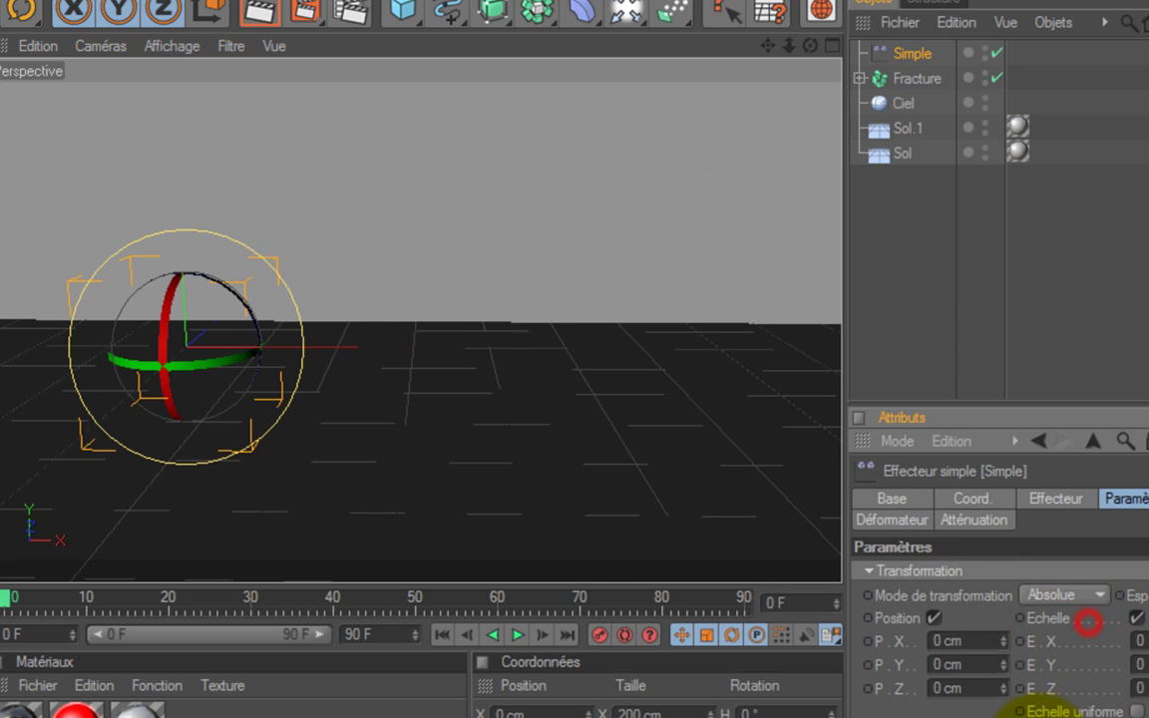
pyautogui.click(1103, 619)
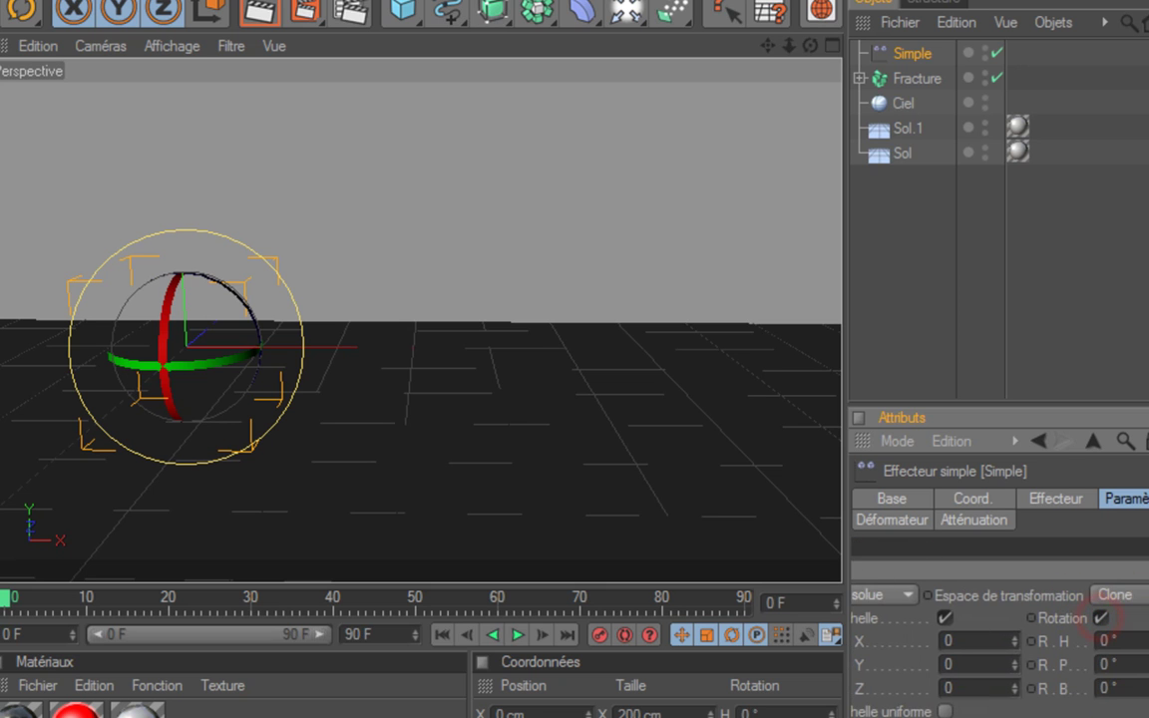
pyautogui.click(1085, 711)
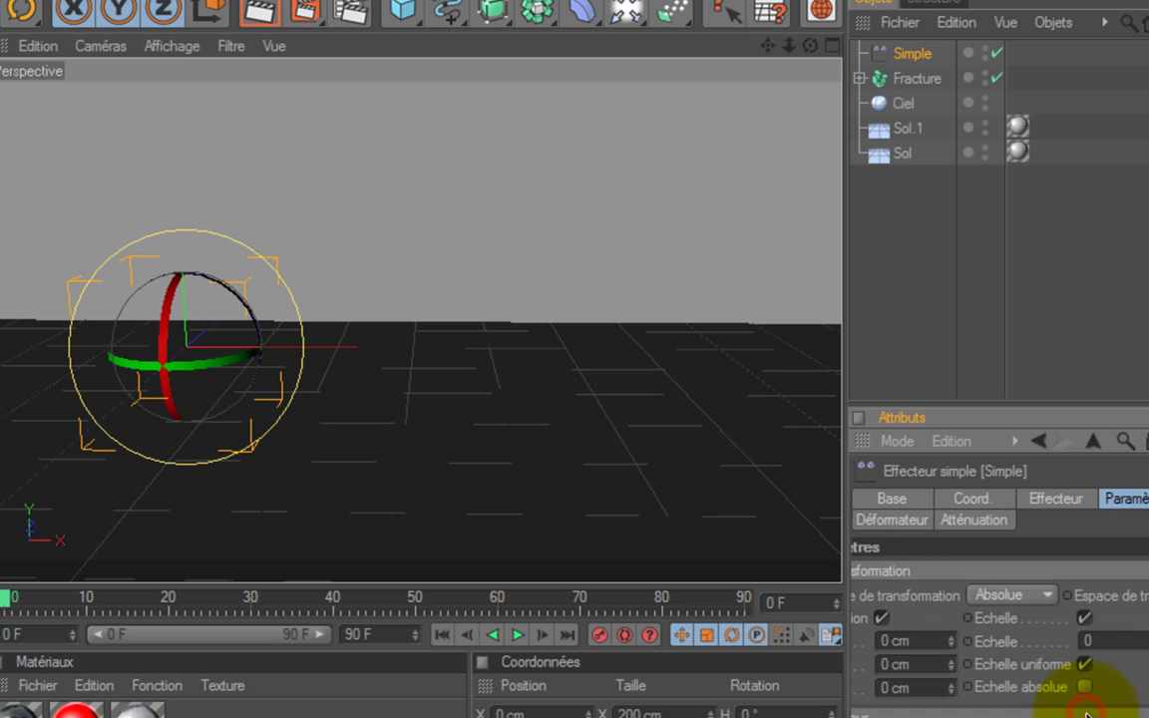
# Set the Simple effector's falloff shape to Linéaire and edit its falloff amount.
pyautogui.click(950, 523)
pyautogui.click(955, 574)
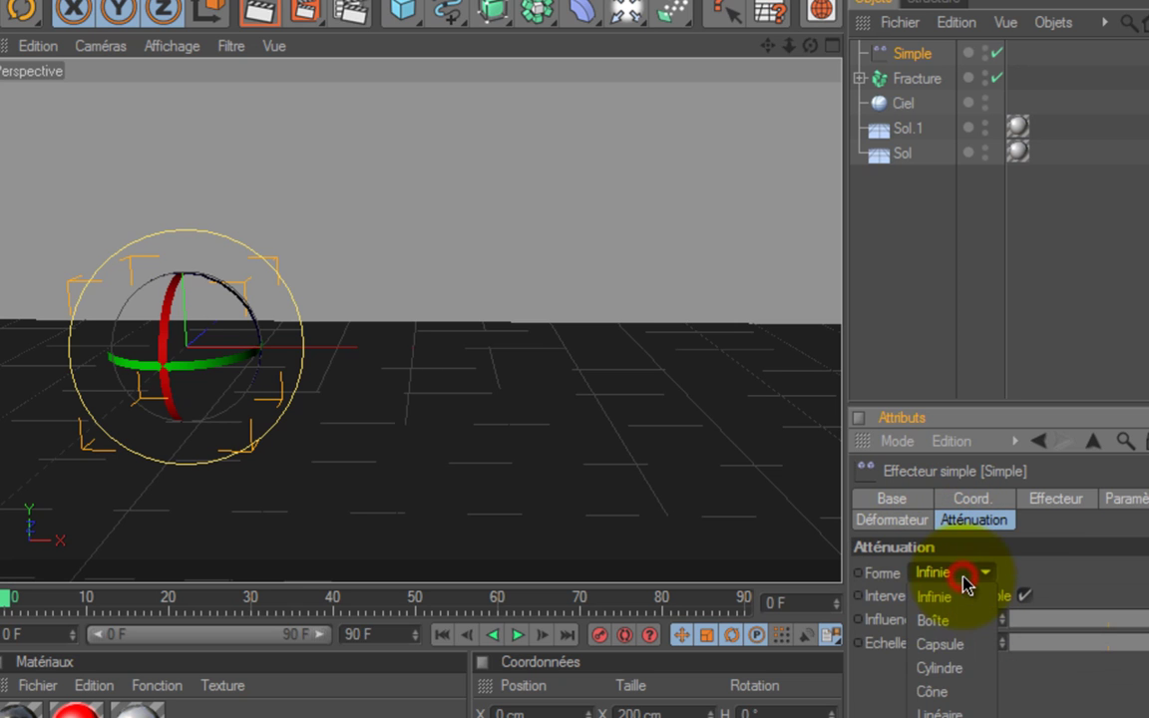
pyautogui.click(953, 714)
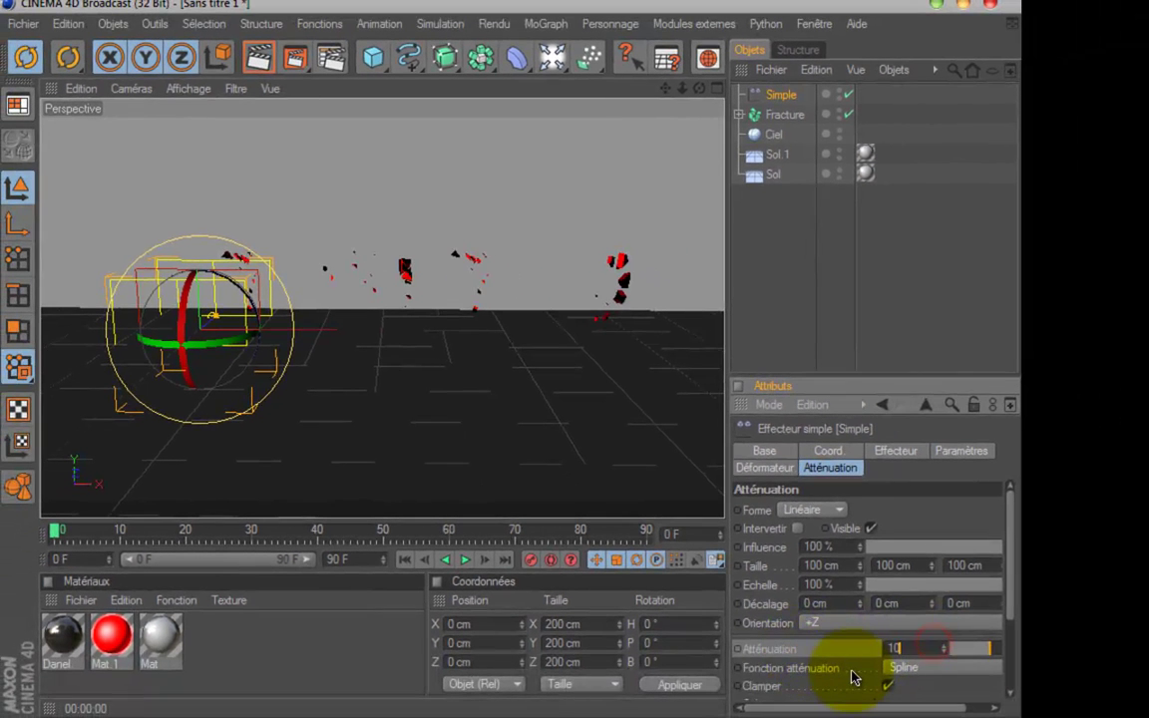
# Set the Simple effector's rotation P coordinate to 90°.
pyautogui.click(766, 450)
pyautogui.click(825, 451)
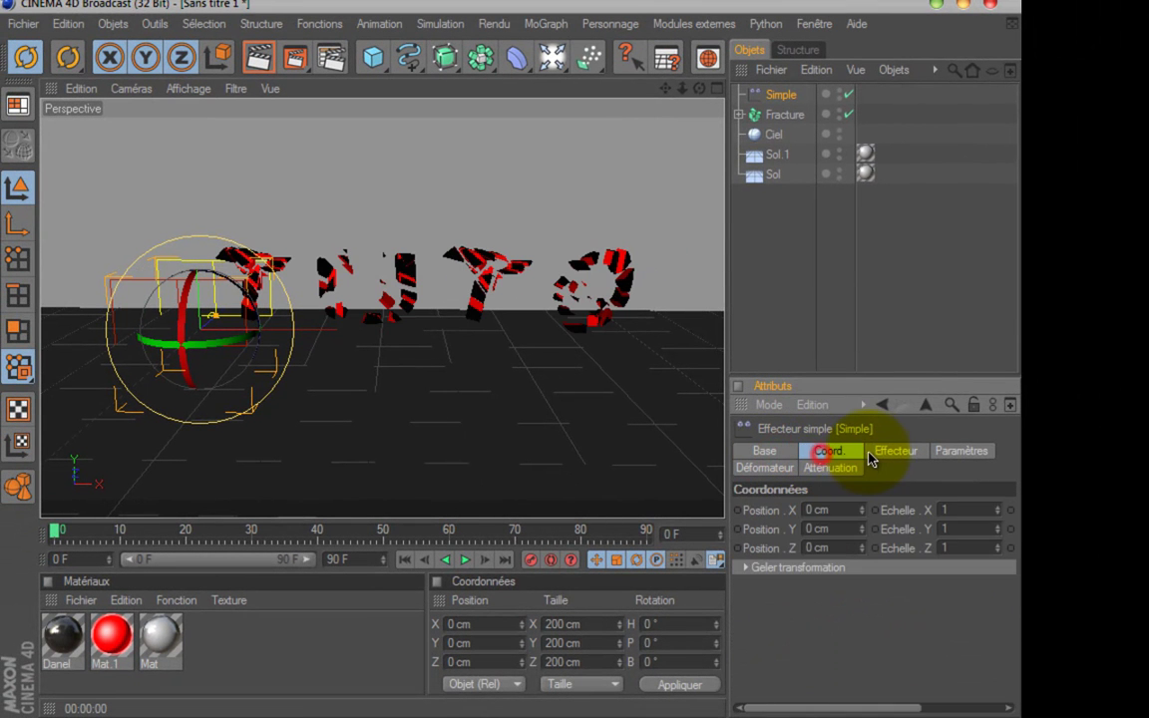
pyautogui.click(880, 454)
pyautogui.click(938, 454)
pyautogui.click(882, 451)
pyautogui.click(831, 451)
pyautogui.moveTo(870, 708); pyautogui.dragTo(974, 692)
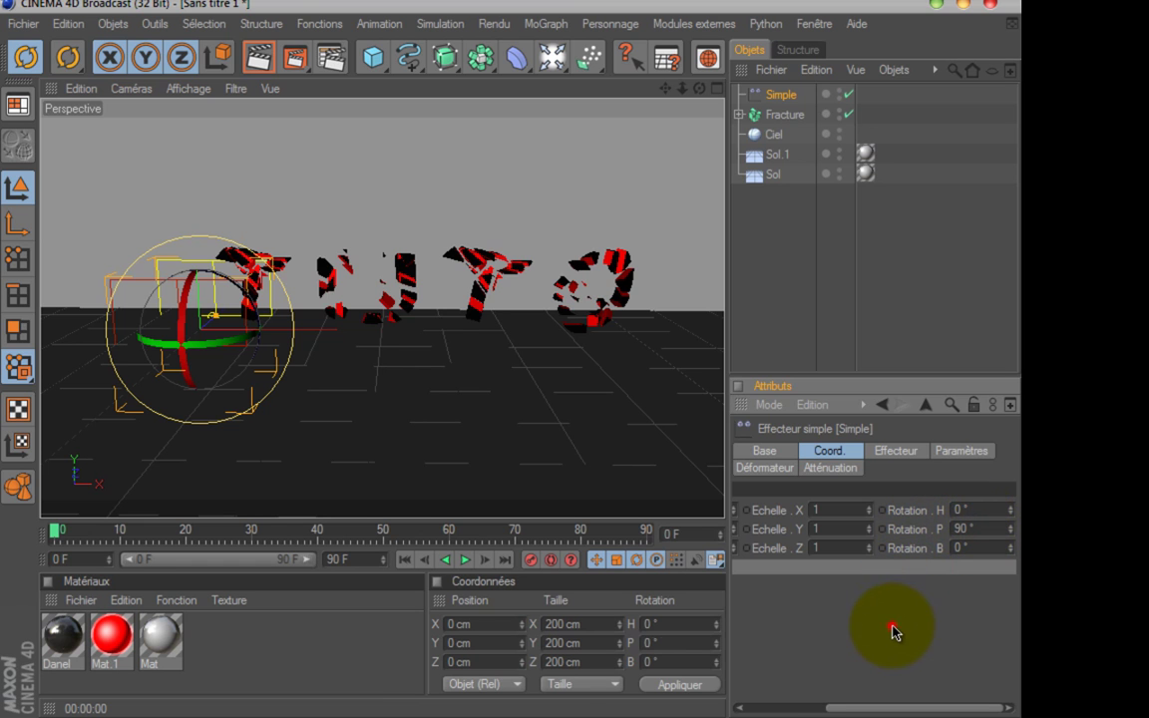
# Set the Simple effector's rotation to H 90° and P 0°, and move it to about X -66 cm.
pyautogui.write('90')
pyautogui.press('Return')
pyautogui.press('e')
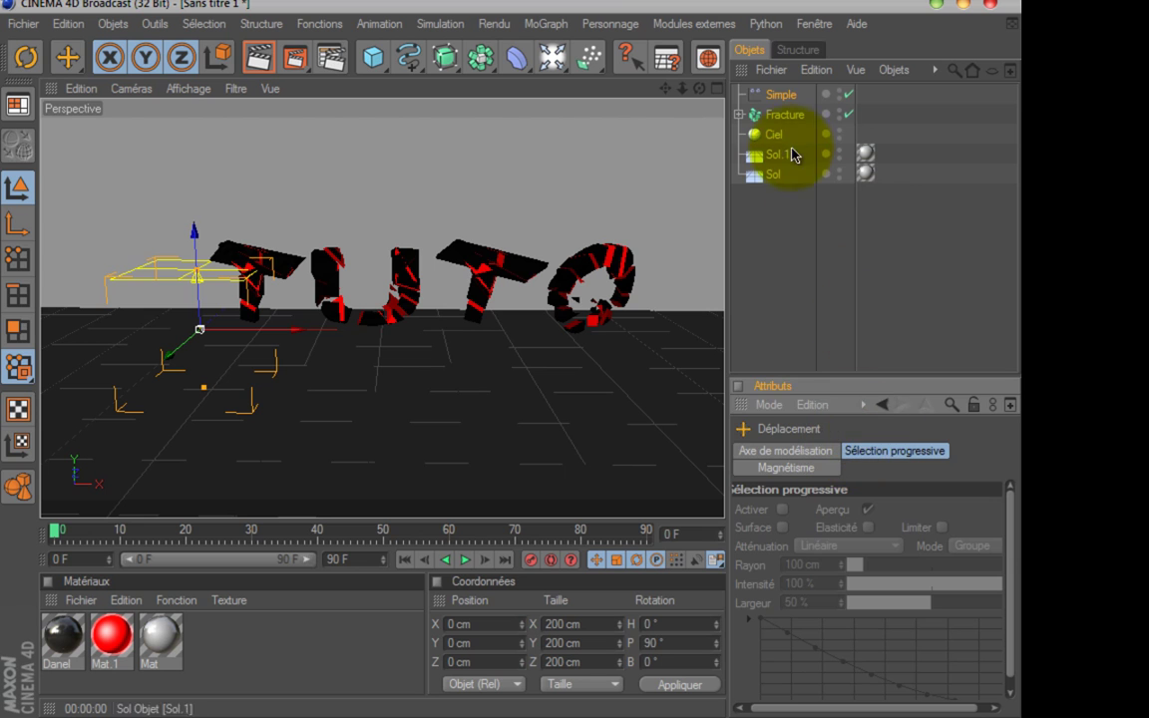
pyautogui.click(783, 100)
pyautogui.moveTo(895, 620); pyautogui.dragTo(773, 649)
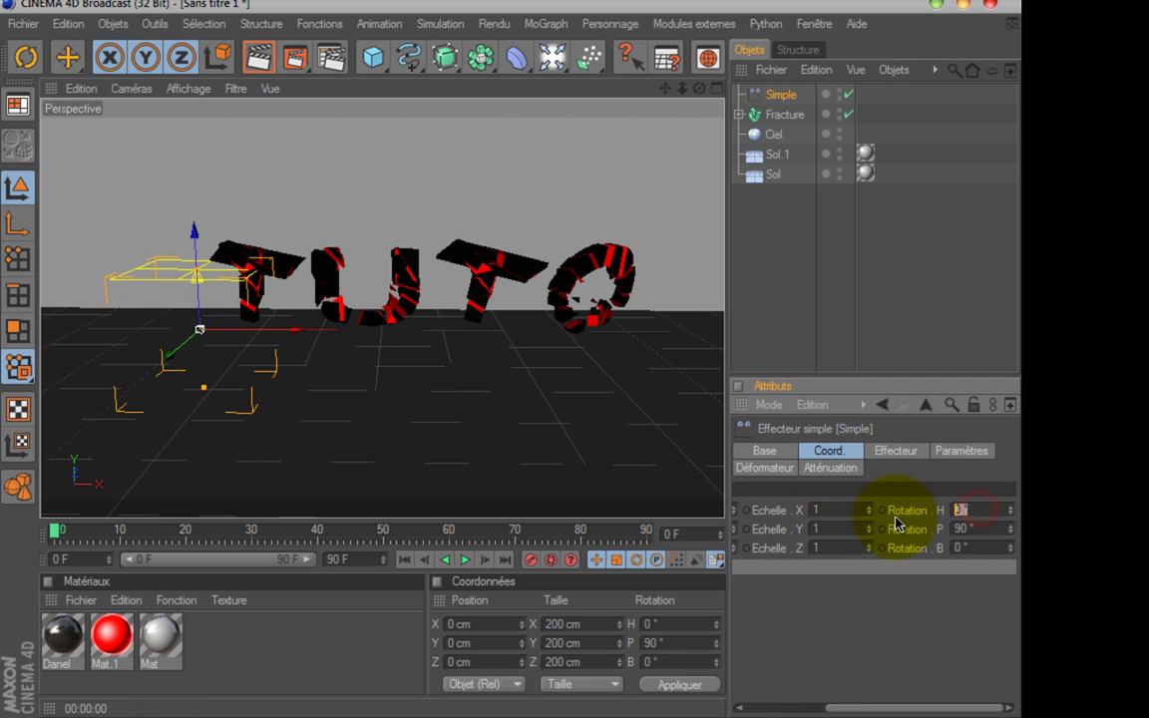
pyautogui.click(893, 612)
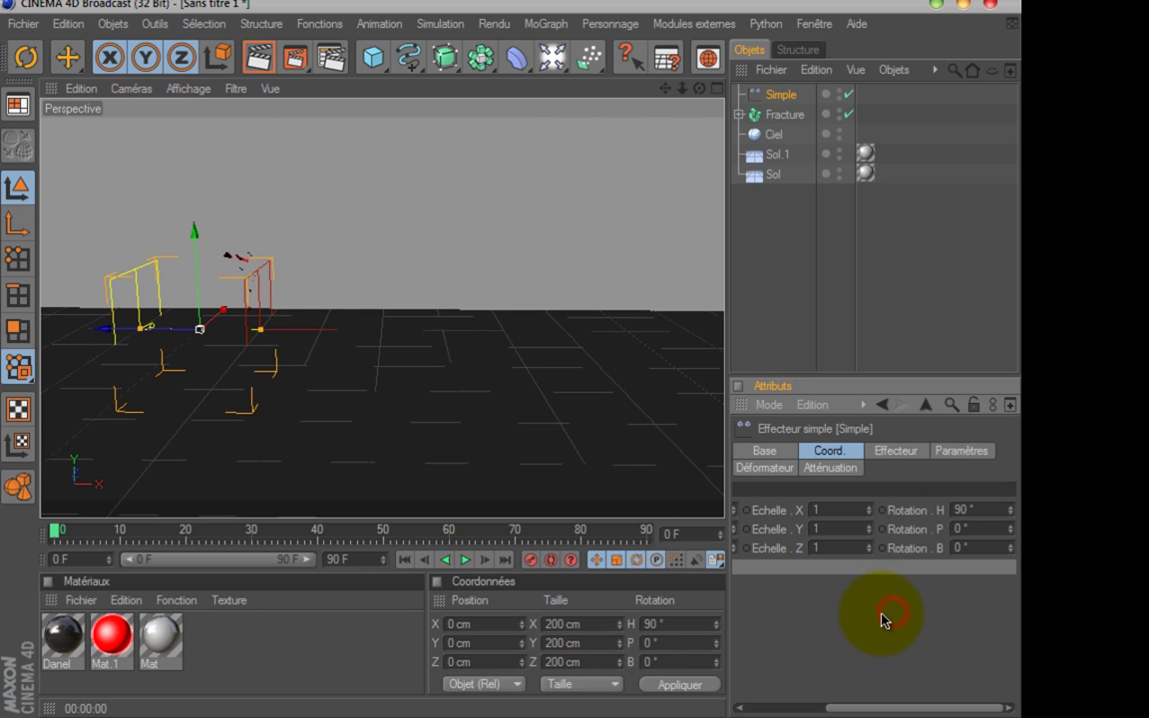
pyautogui.moveTo(145, 360); pyautogui.dragTo(259, 262)
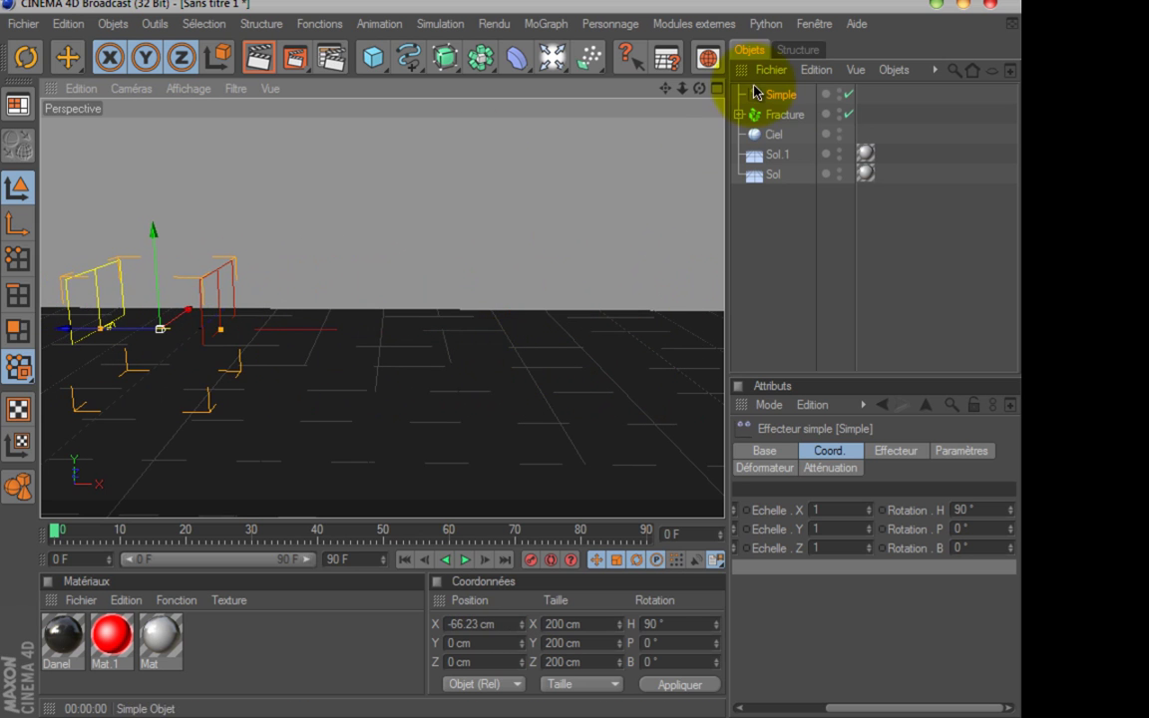
# Set the Simple effector's uniform scale parameter to -4.
pyautogui.click(961, 450)
pyautogui.moveTo(875, 707)
pyautogui.mouseDown()
pyautogui.moveTo(783, 704)
pyautogui.moveTo(892, 707)
pyautogui.mouseUp()
pyautogui.moveTo(932, 572); pyautogui.dragTo(843, 586)
pyautogui.write('-2')
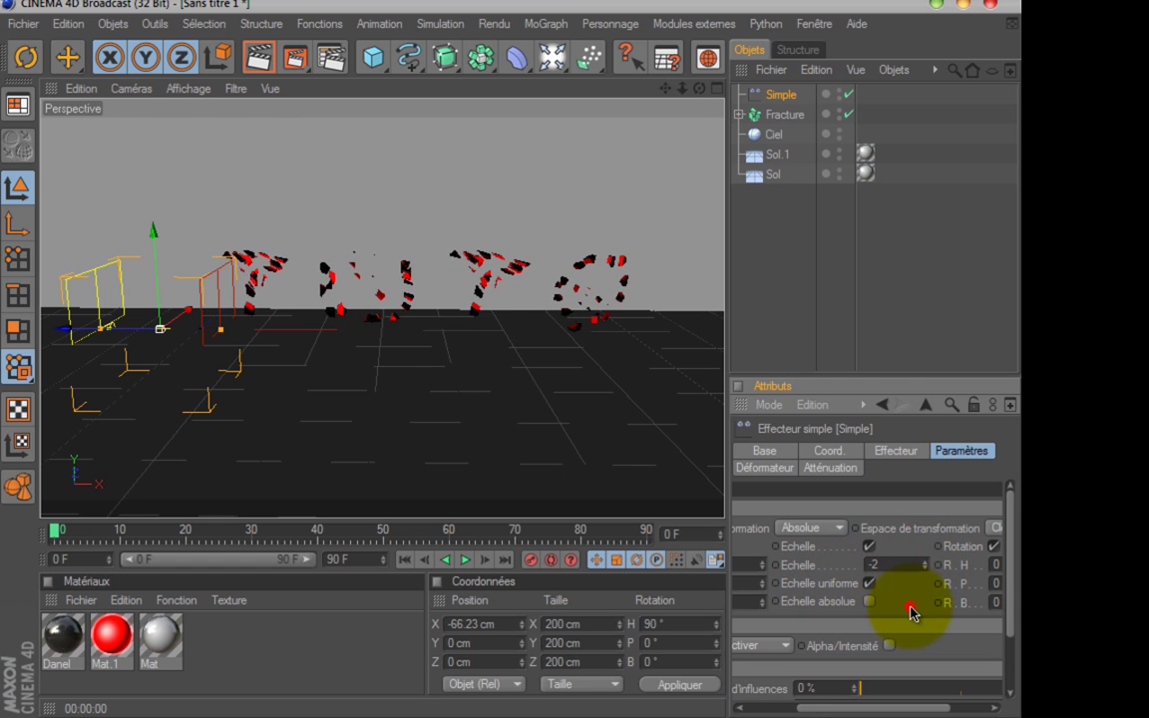
pyautogui.click(911, 610)
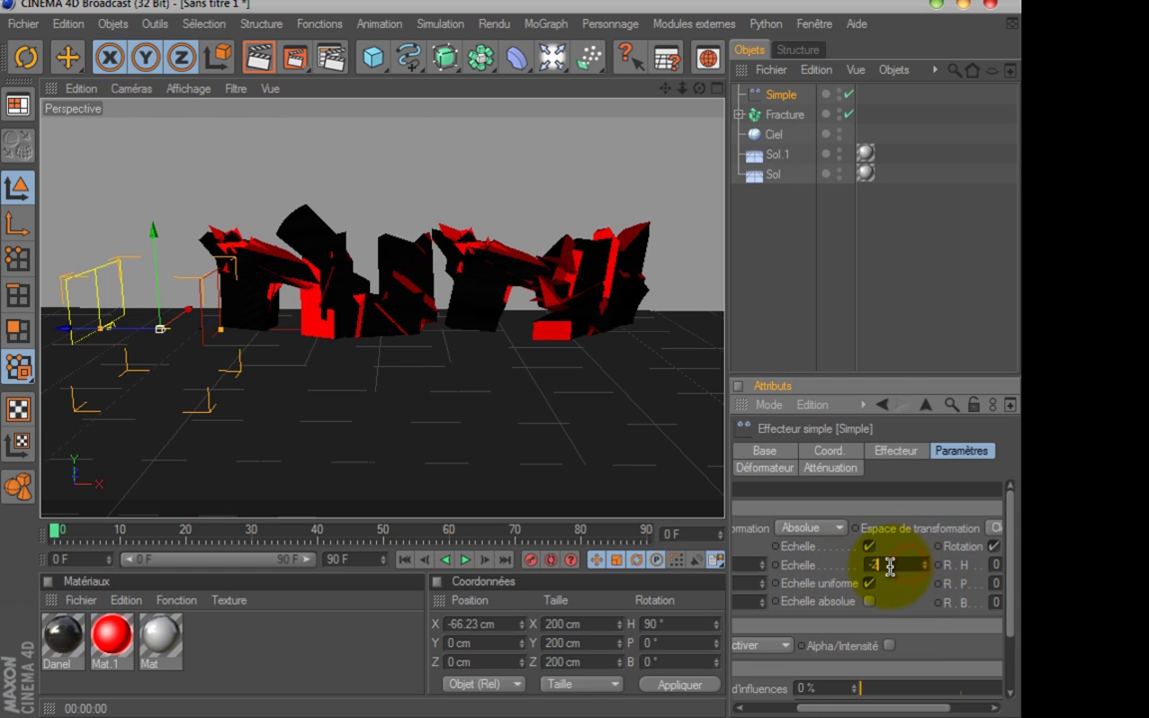
pyautogui.click(902, 600)
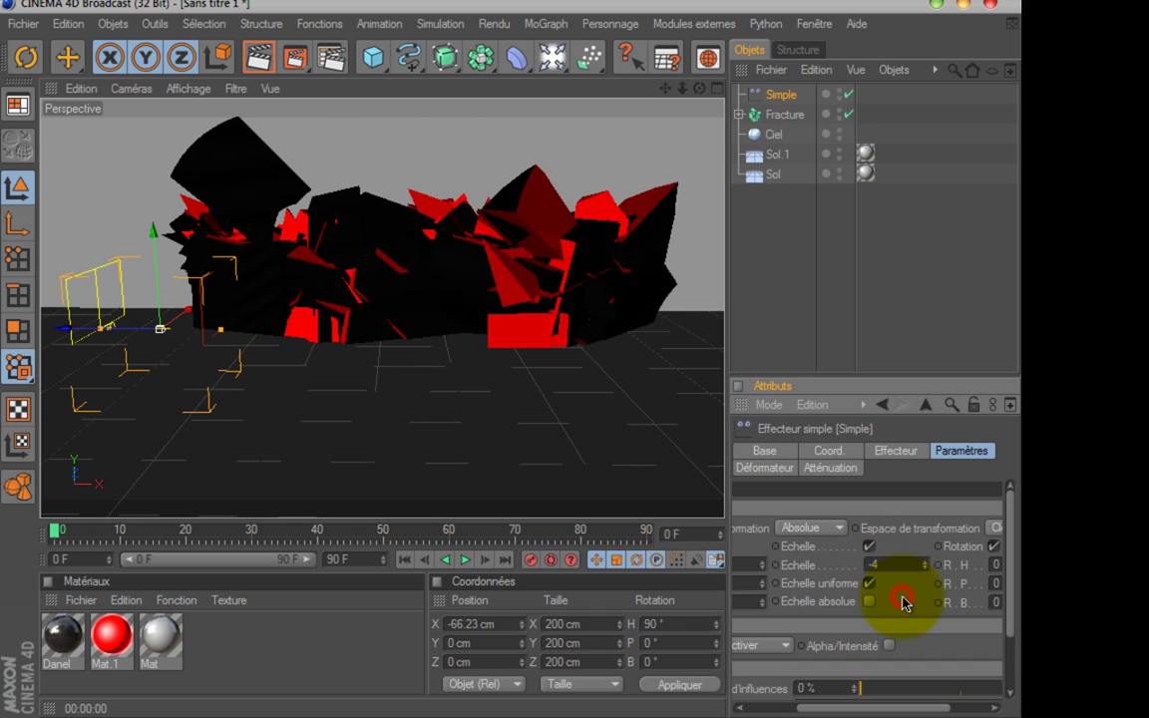
# Lower the Fracture object's transformation Y position to about -204 cm.
pyautogui.click(784, 114)
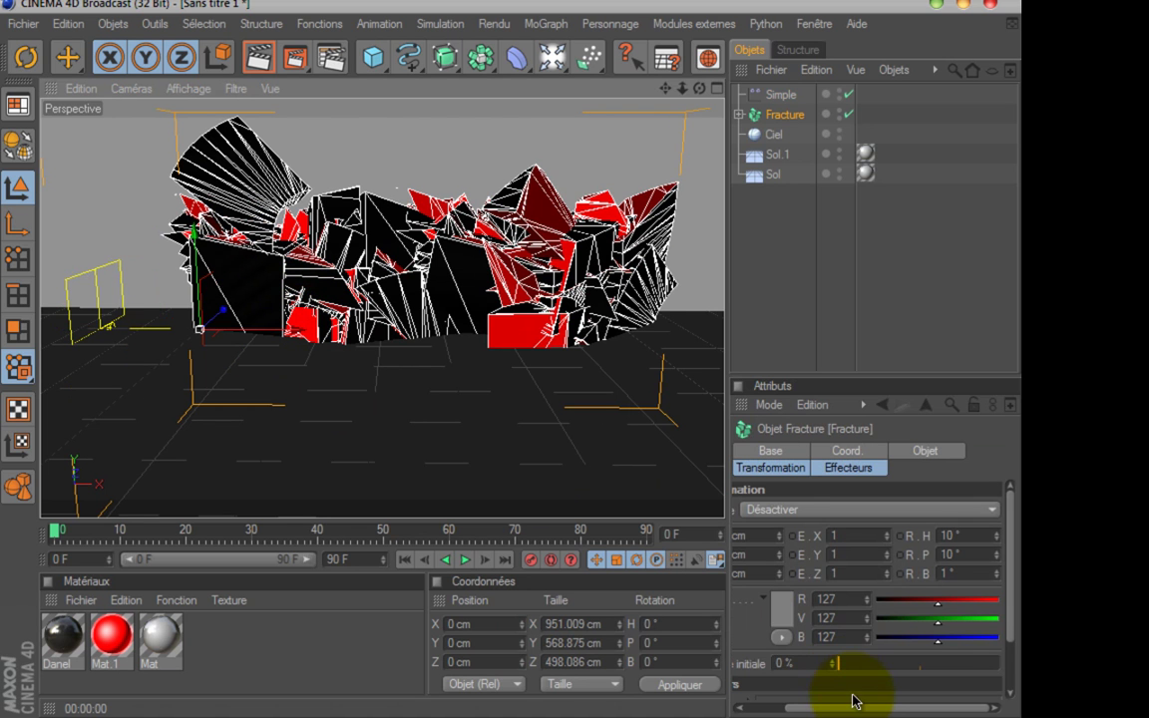
pyautogui.moveTo(859, 710); pyautogui.dragTo(819, 714)
pyautogui.moveTo(832, 559); pyautogui.dragTo(867, 622)
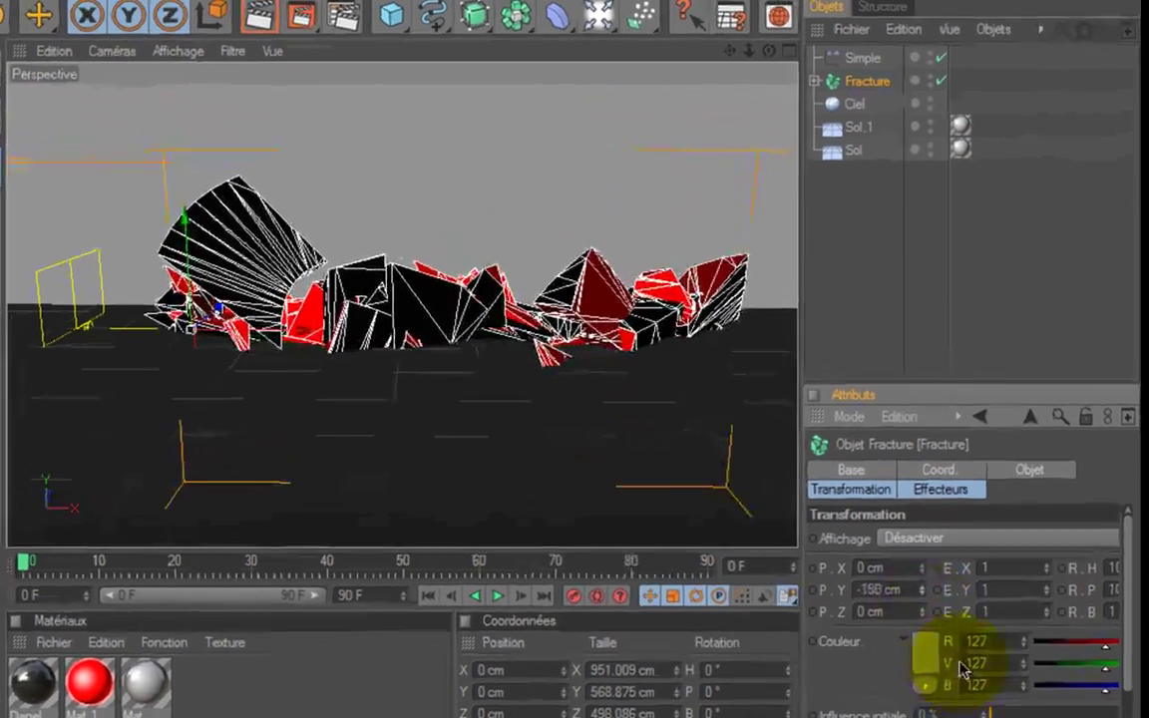
pyautogui.moveTo(963, 670); pyautogui.dragTo(1014, 623)
pyautogui.moveTo(1082, 646); pyautogui.dragTo(1017, 646)
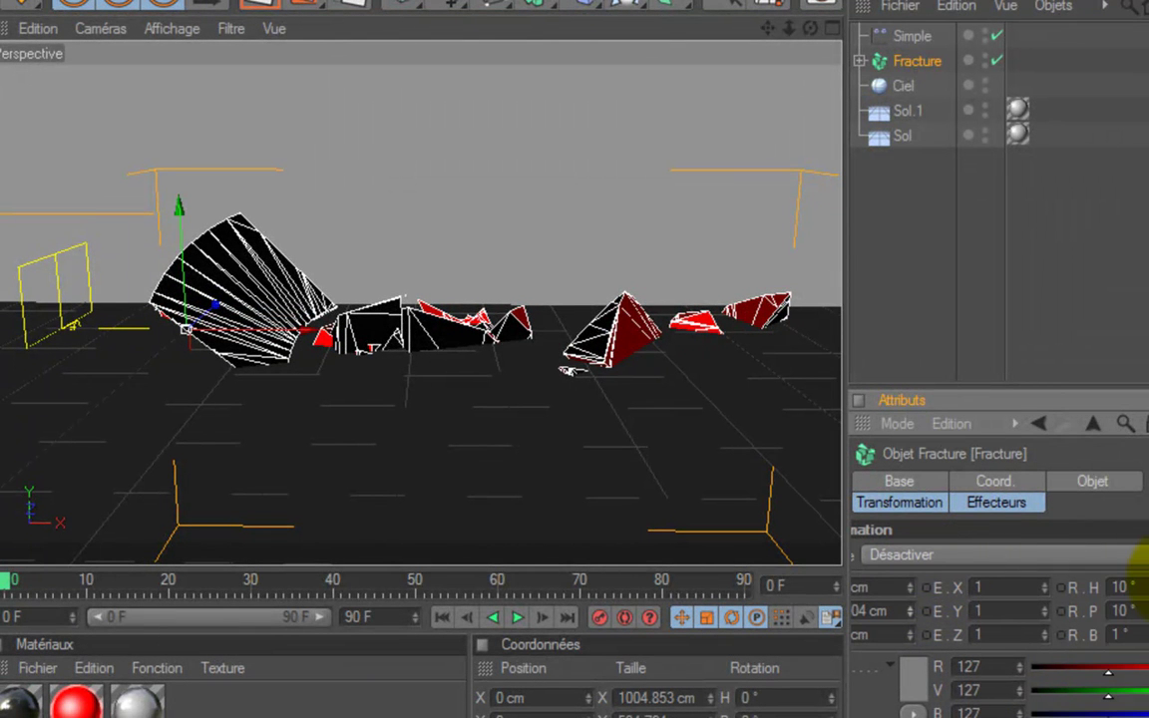
pyautogui.click(927, 503)
pyautogui.click(995, 503)
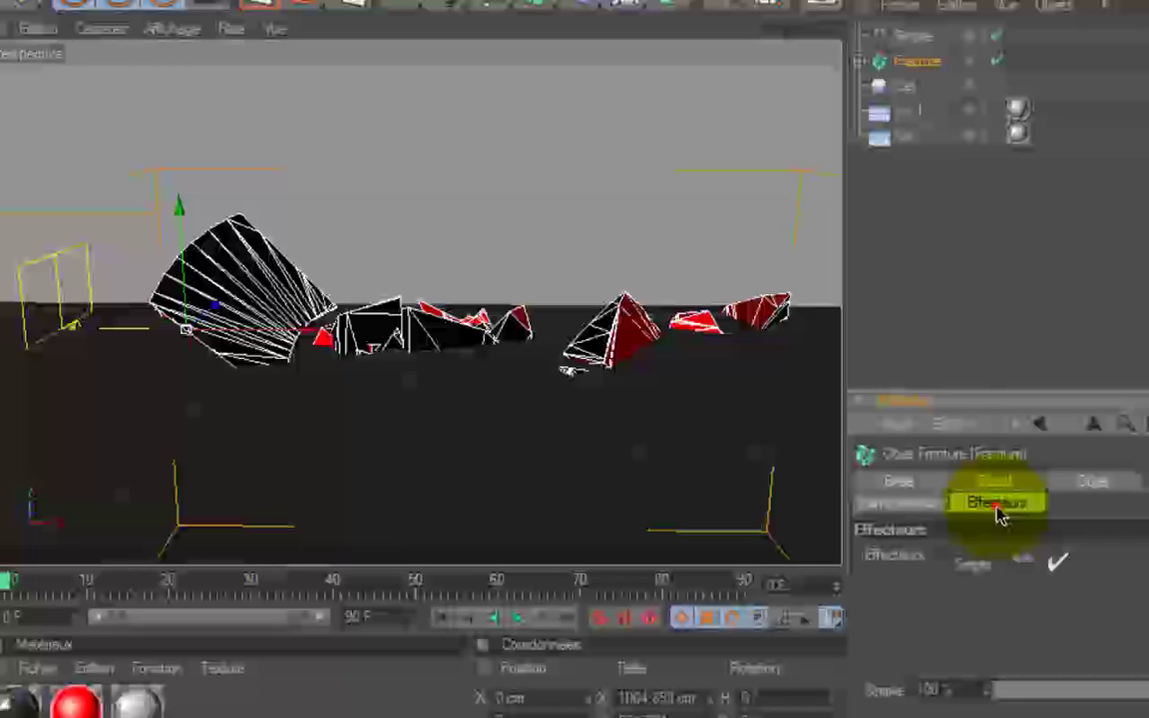
# Set the Simple effector's rotation parameters to about H -14°, P -316° and B -58°, and preview-render the view.
pyautogui.click(910, 38)
pyautogui.click(1054, 483)
pyautogui.click(1125, 483)
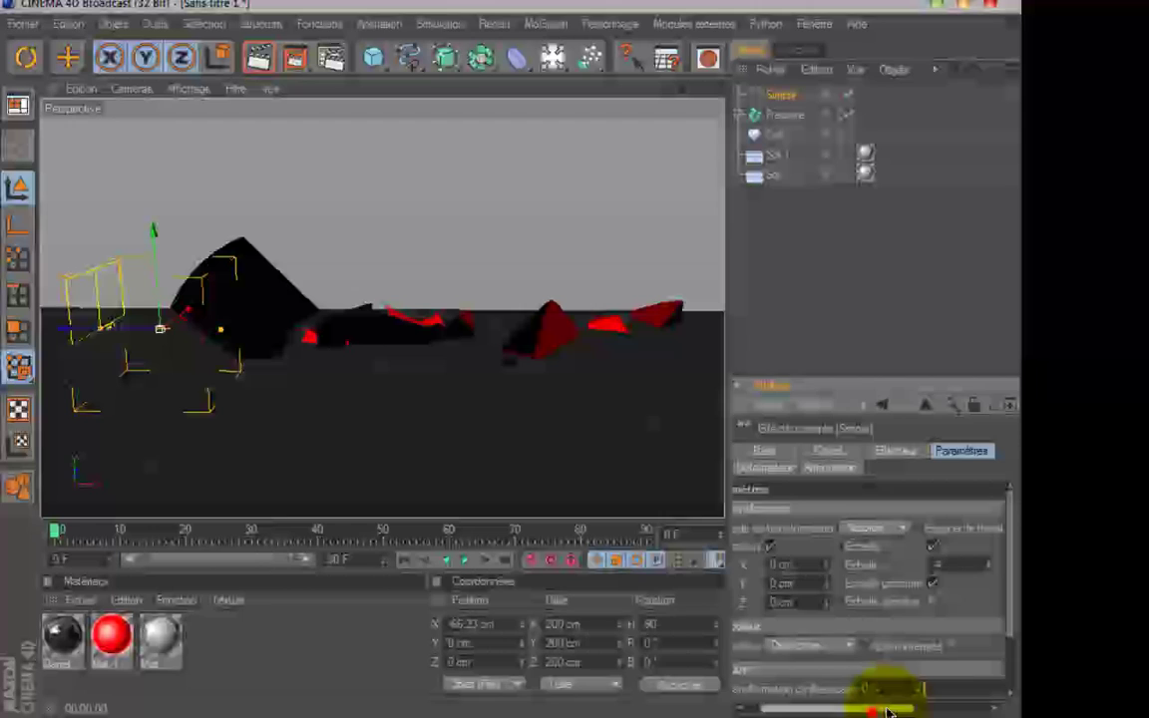
pyautogui.moveTo(873, 708); pyautogui.dragTo(975, 703)
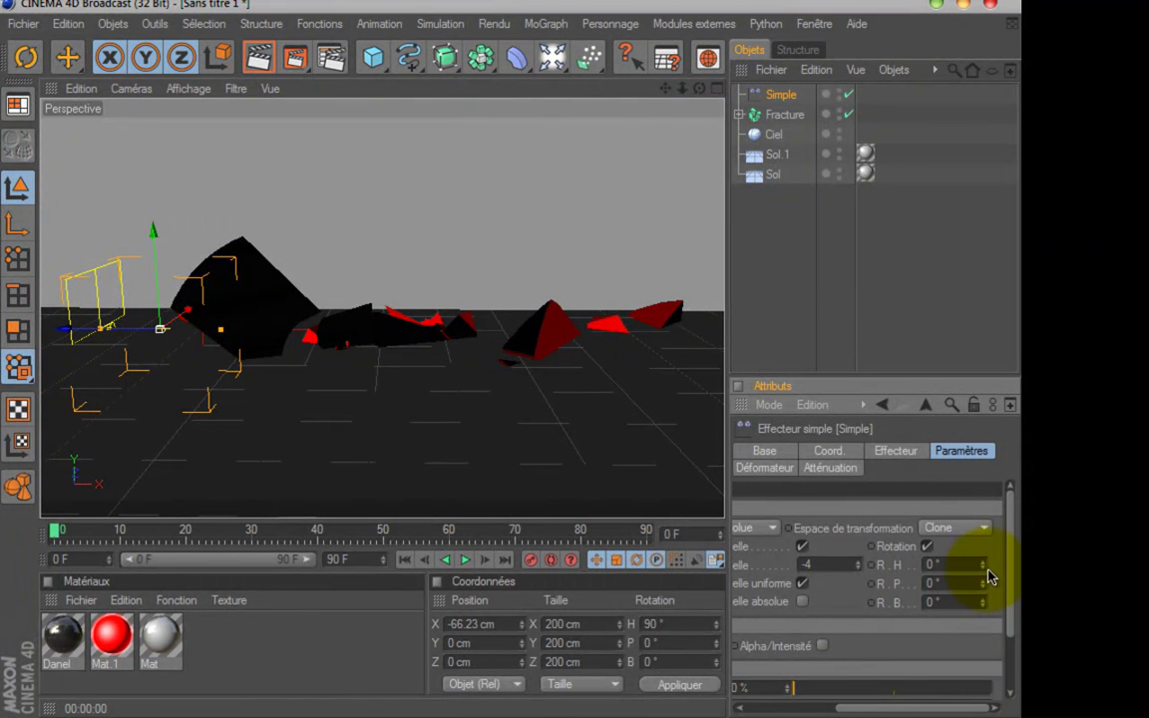
pyautogui.moveTo(983, 568); pyautogui.dragTo(973, 603)
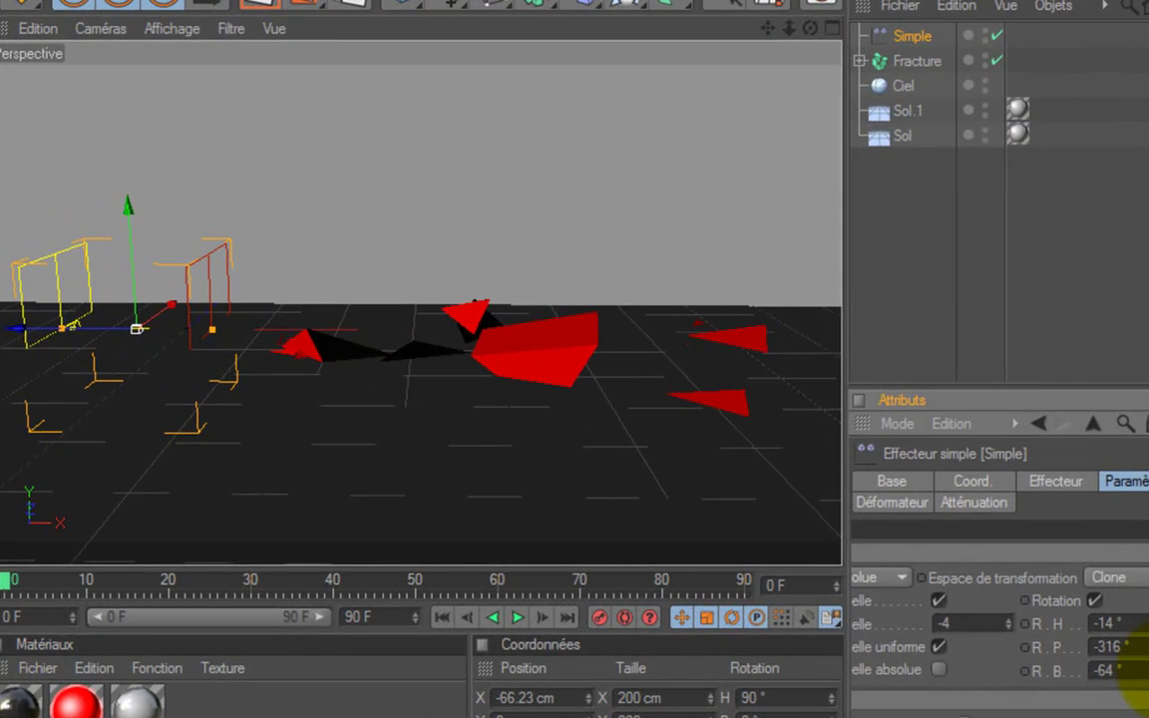
pyautogui.click(257, 8)
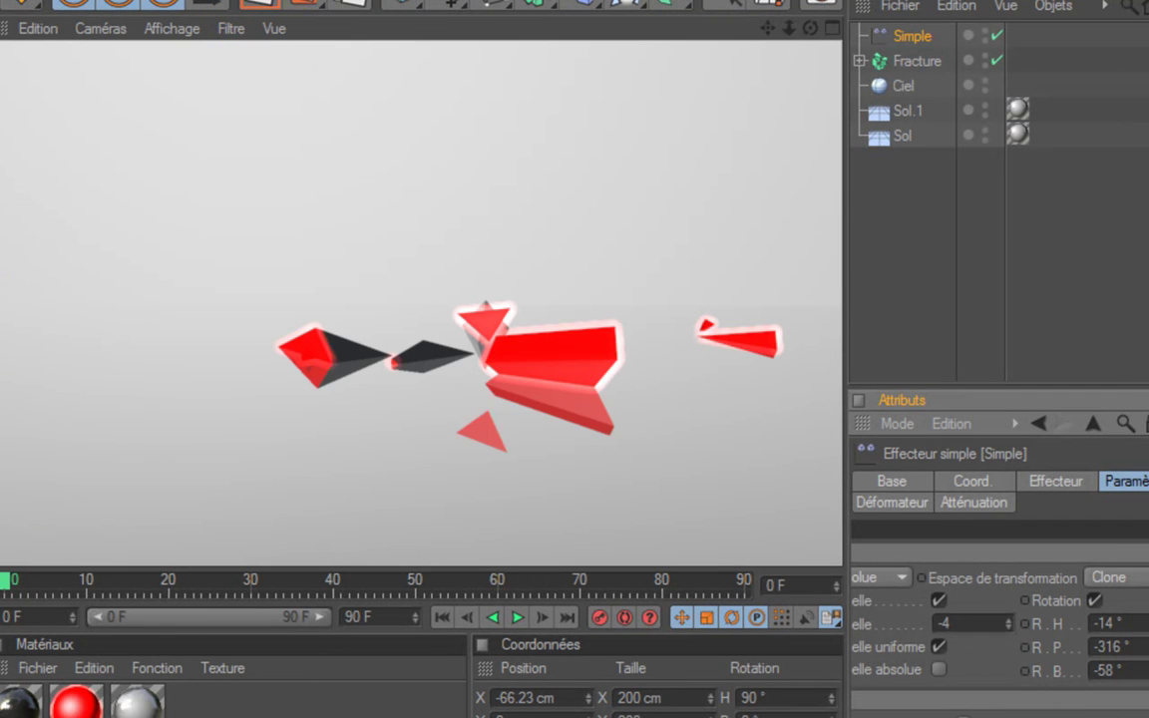
# Move the Simple effector along the X axis to about -2 cm.
pyautogui.click(910, 248)
pyautogui.click(912, 37)
pyautogui.moveTo(33, 336); pyautogui.dragTo(77, 329)
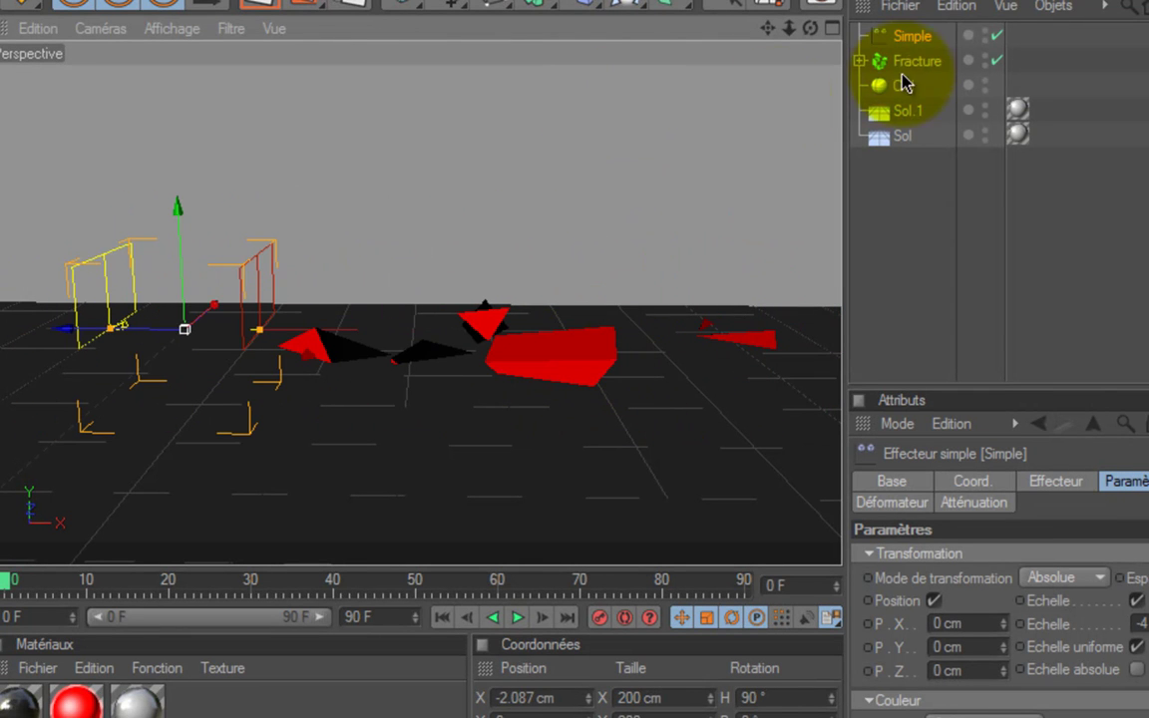
# Reset the Fracture object's transformation Y position.
pyautogui.click(903, 61)
pyautogui.click(902, 502)
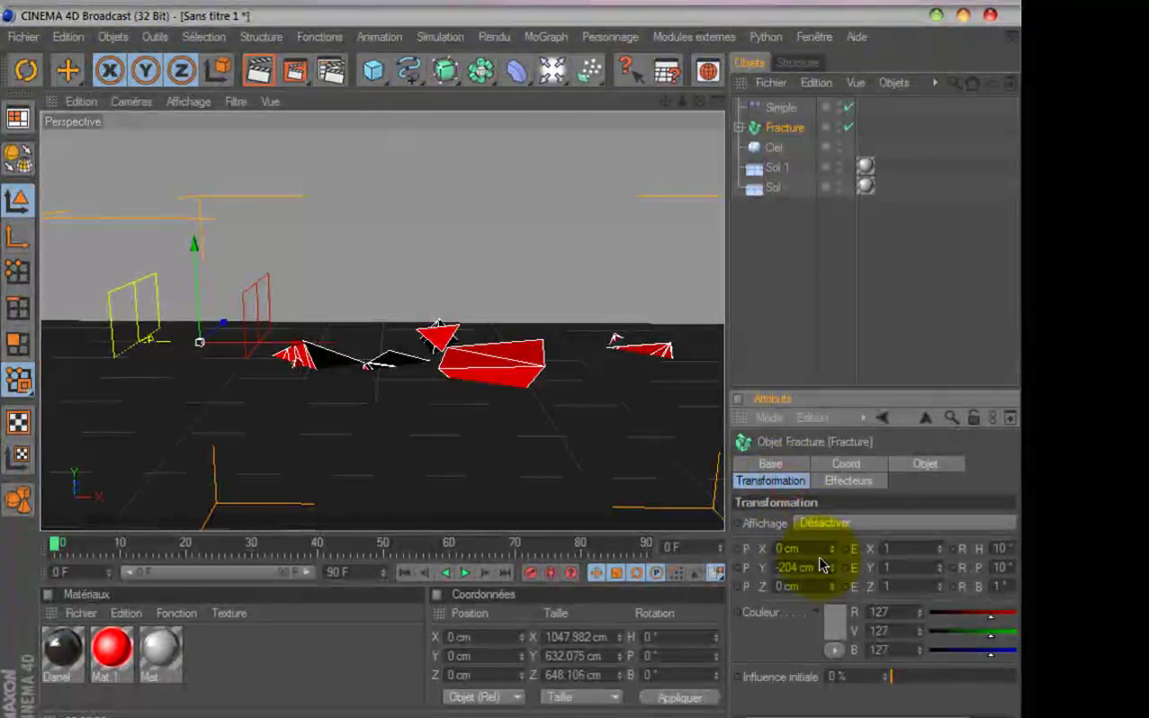
pyautogui.click(854, 362)
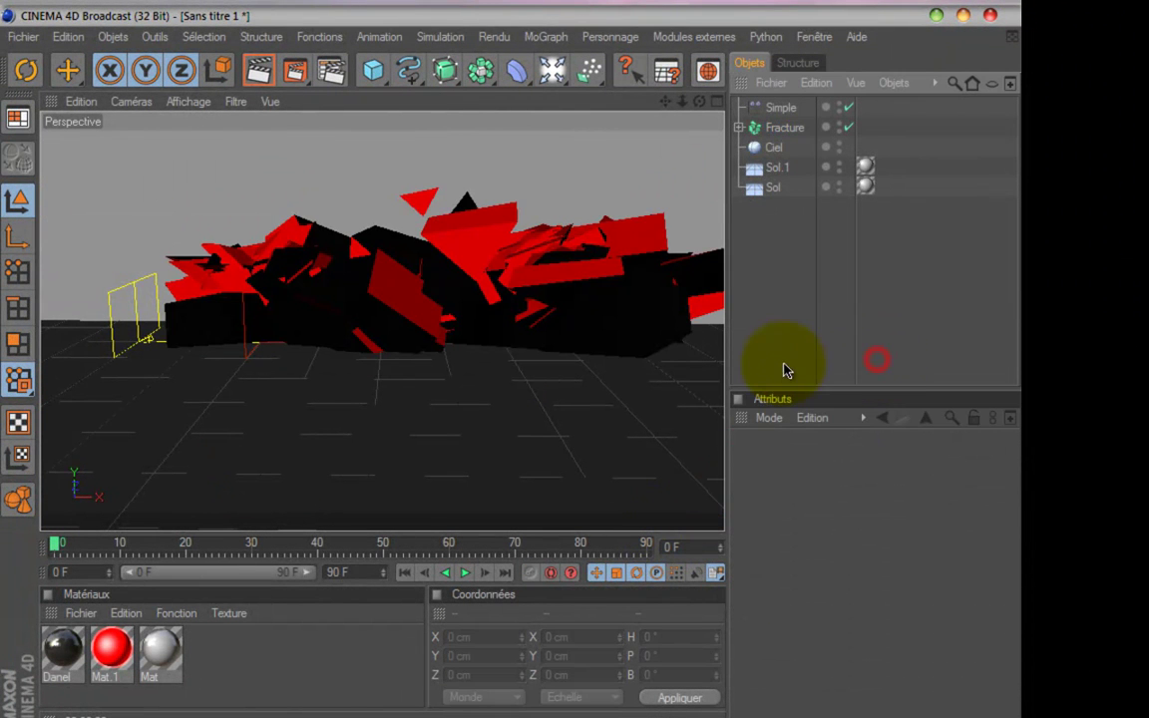
# Set the Simple effector's Y position parameter to about -173 cm and preview-render the view.
pyautogui.click(778, 110)
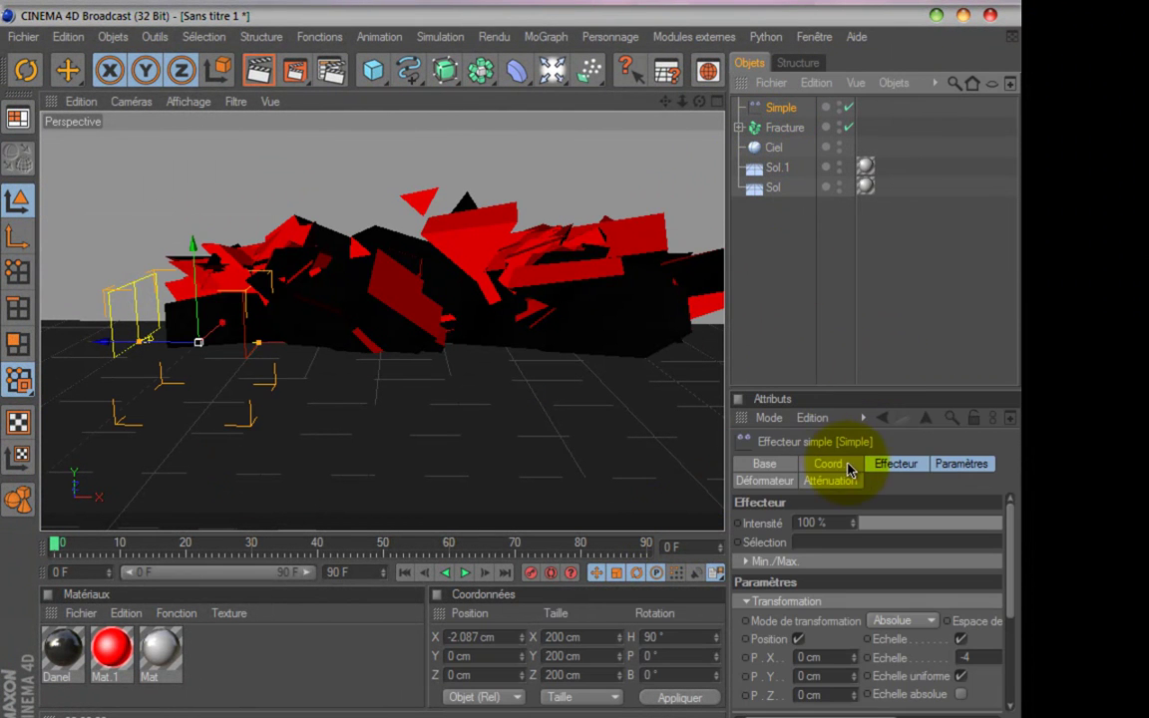
pyautogui.click(952, 464)
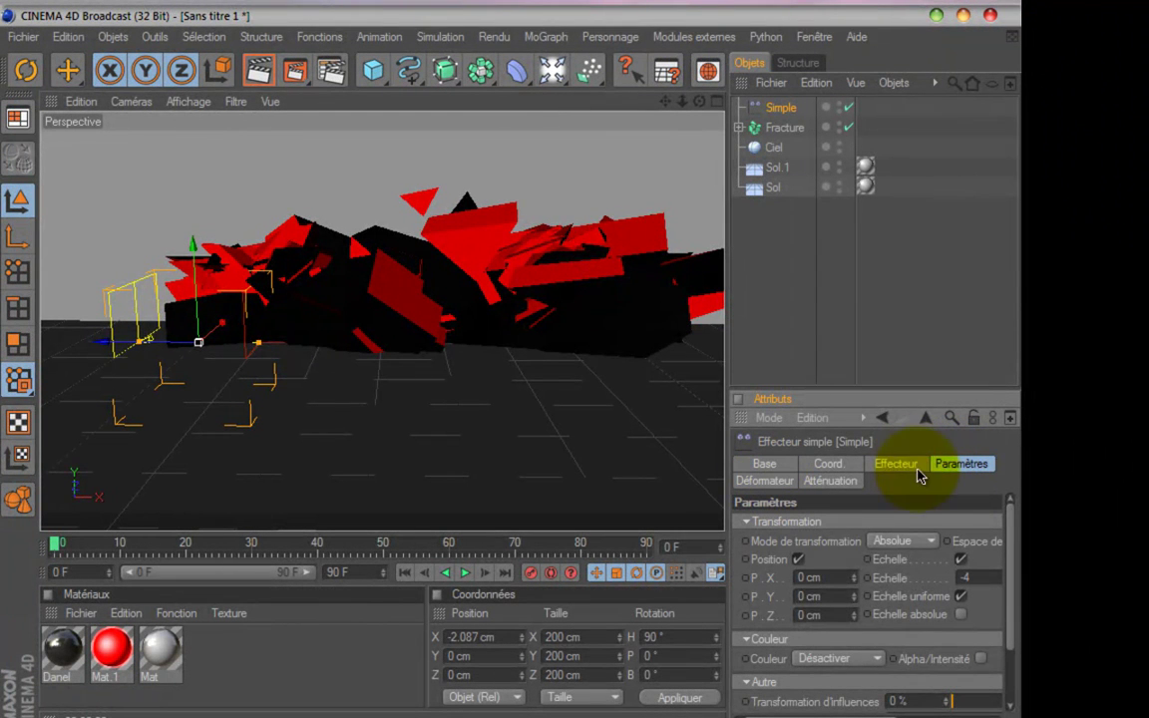
pyautogui.moveTo(854, 596)
pyautogui.mouseDown()
pyautogui.moveTo(774, 373)
pyautogui.moveTo(784, 584)
pyautogui.moveTo(850, 621)
pyautogui.mouseUp()
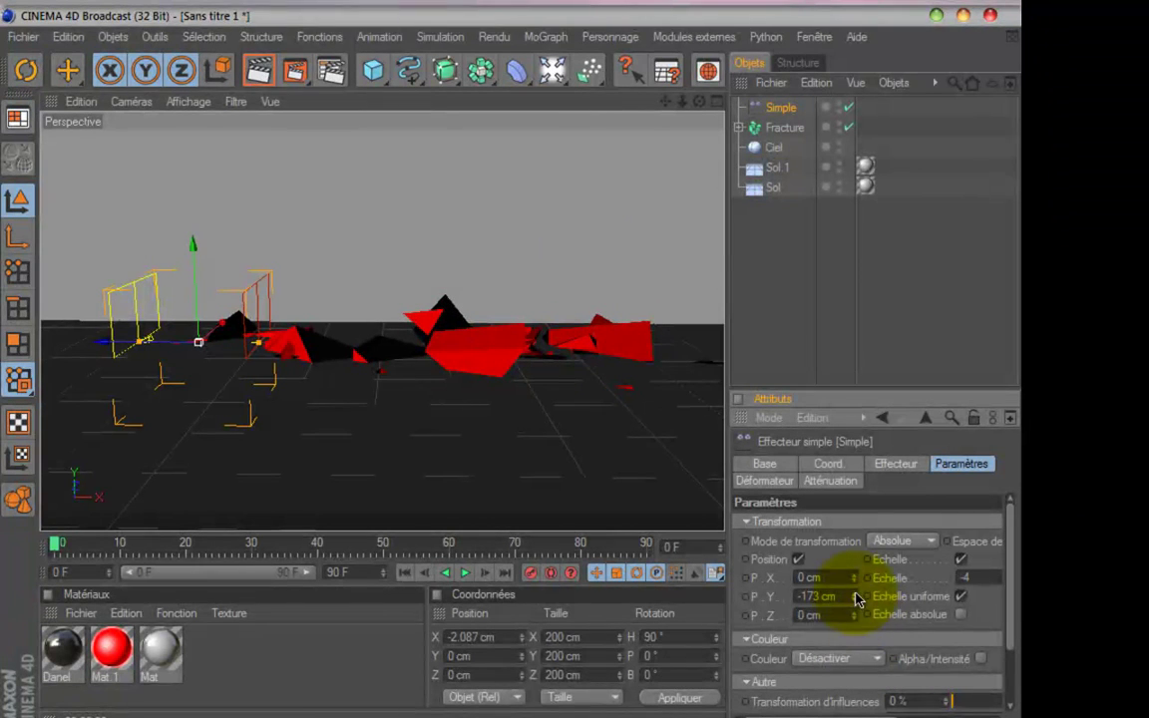
pyautogui.click(263, 68)
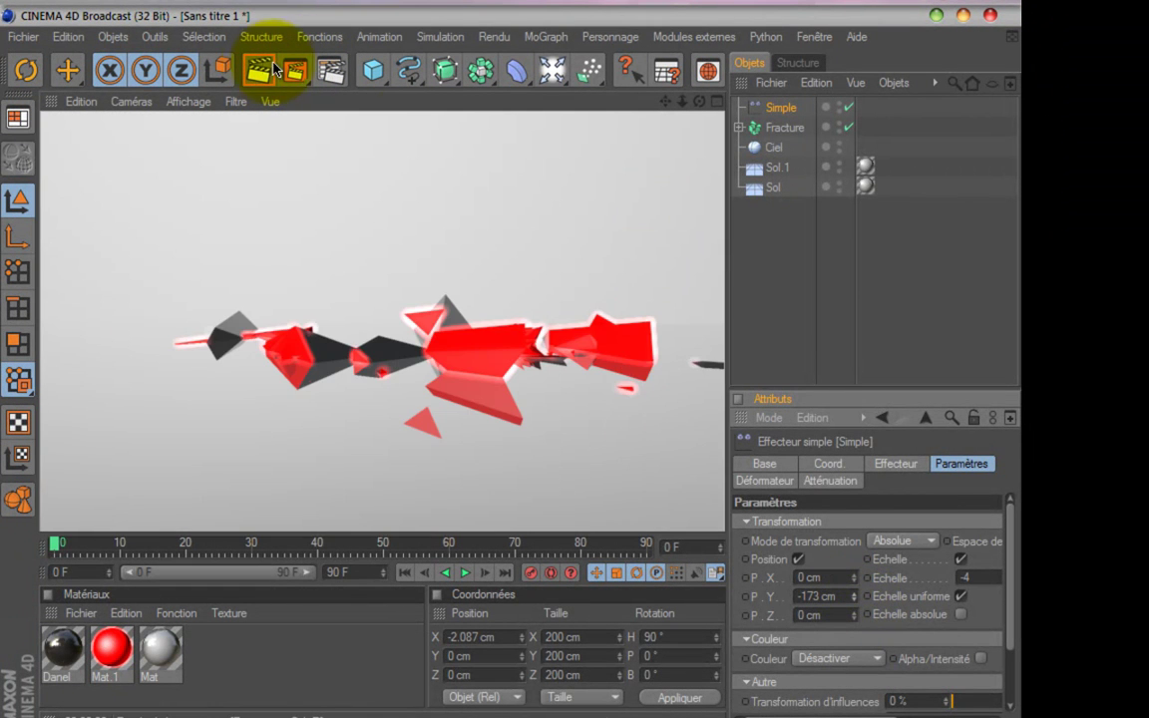
# Move the Simple effector along the X axis to about -108 cm, clear of the text.
pyautogui.click(815, 284)
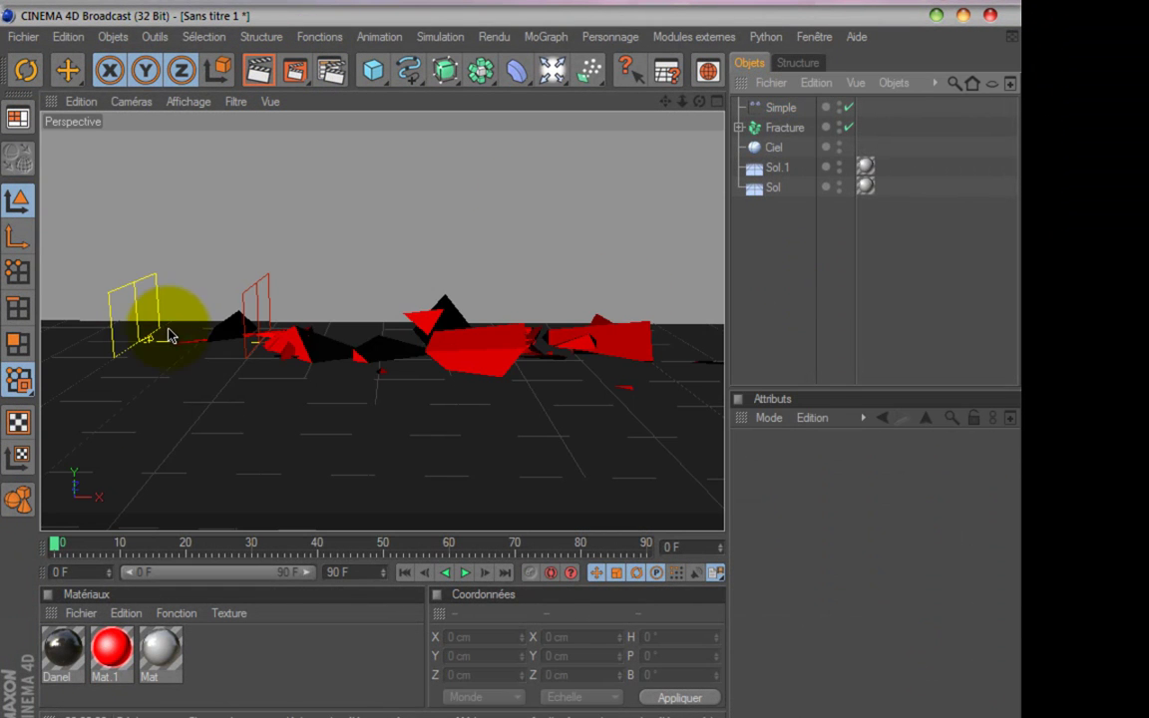
pyautogui.click(778, 106)
pyautogui.moveTo(511, 374)
pyautogui.mouseDown()
pyautogui.moveTo(480, 367)
pyautogui.moveTo(509, 375)
pyautogui.mouseUp()
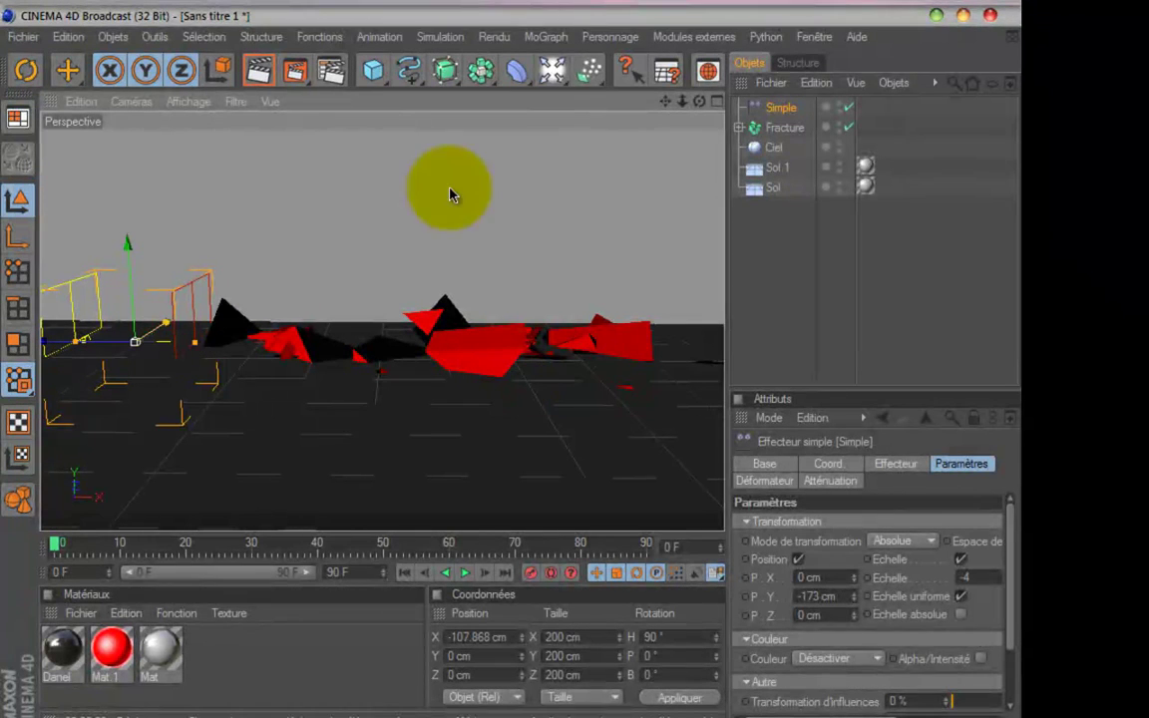
# Add an active camera and keyframe it at frame 0, shifted beside the text to about X -536 cm.
pyautogui.moveTo(554, 72); pyautogui.dragTo(744, 159)
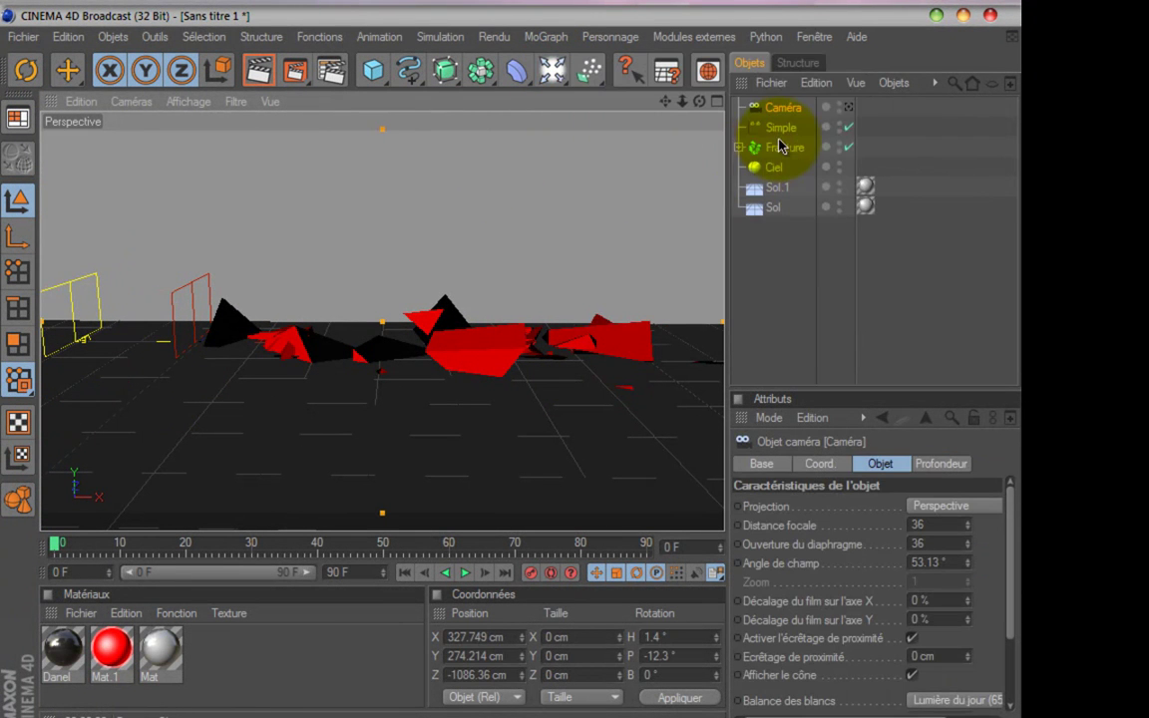
pyautogui.click(848, 108)
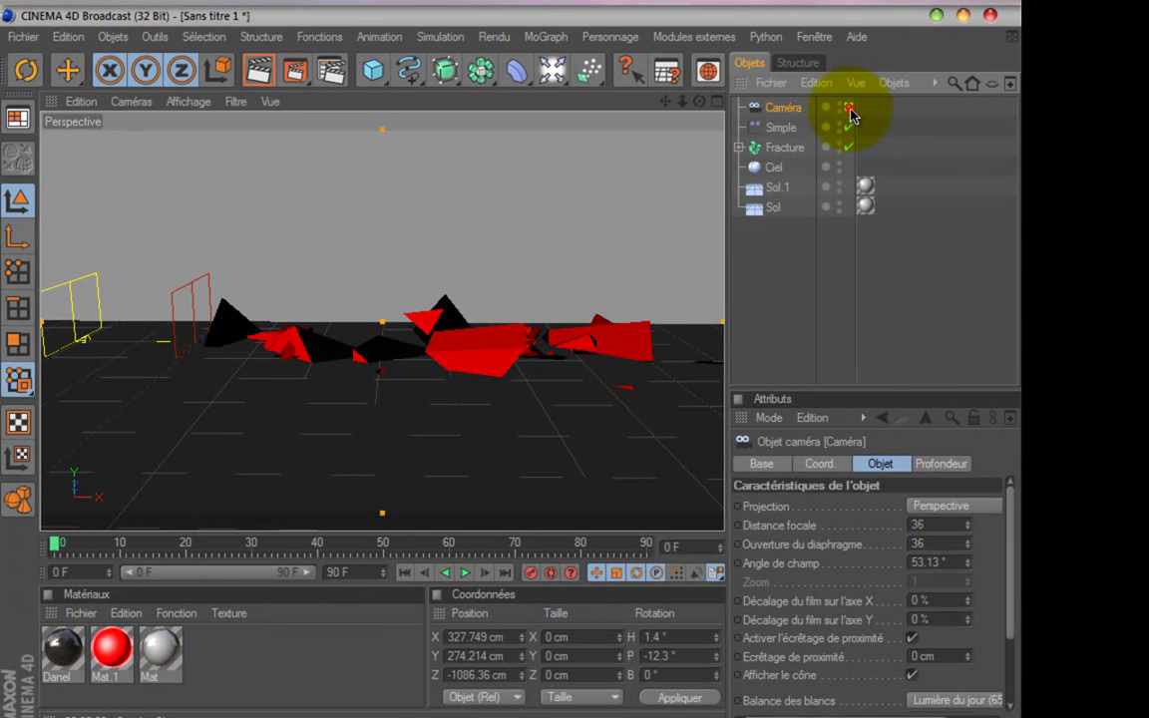
pyautogui.keyDown('alt'); pyautogui.moveTo(589, 239); pyautogui.dragTo(240, 471, button='middle'); pyautogui.keyUp('alt')
pyautogui.click(56, 544)
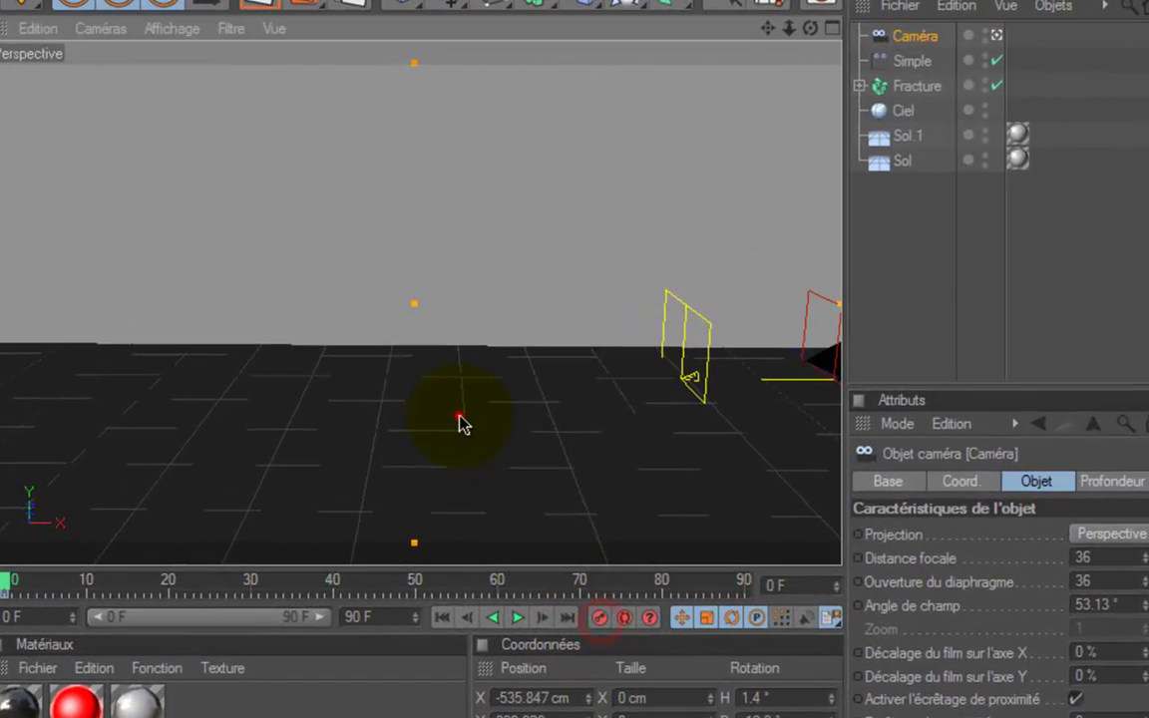
# Pan the camera across the text to about X 556 cm and record its keyframe at frame 30.
pyautogui.keyDown('alt'); pyautogui.moveTo(419, 416); pyautogui.dragTo(624, 373, button='middle'); pyautogui.keyUp('alt')
pyautogui.keyDown('alt'); pyautogui.moveTo(713, 367); pyautogui.dragTo(584, 371, button='middle'); pyautogui.keyUp('alt')
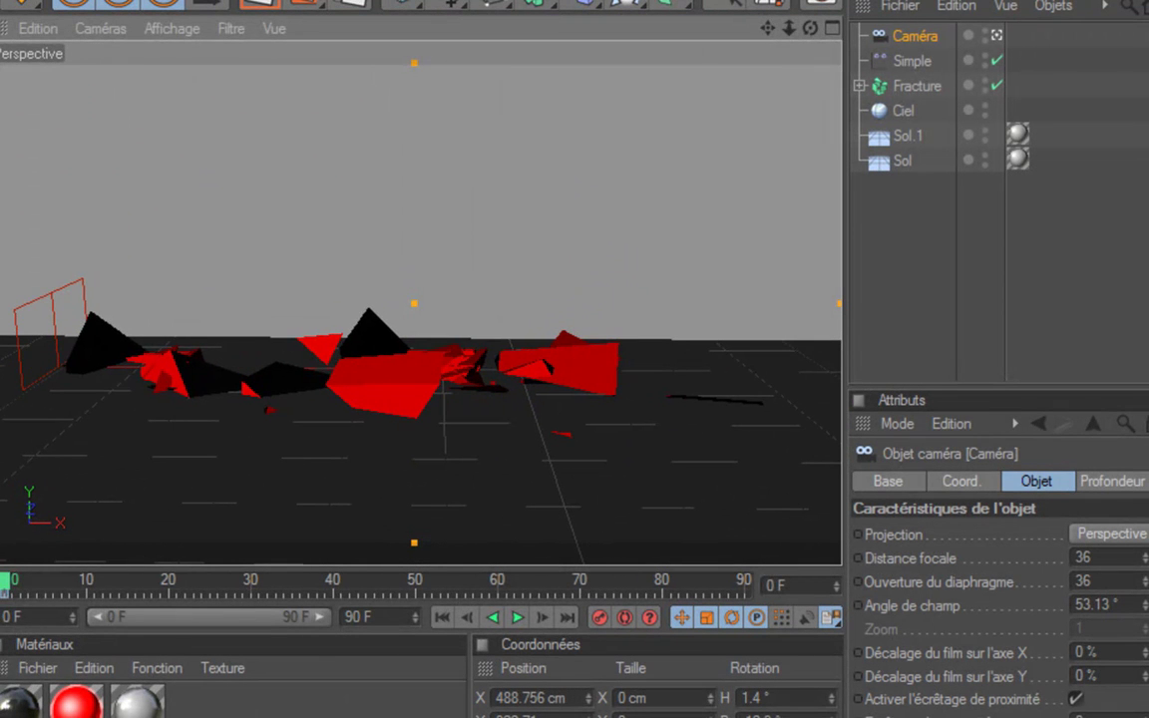
pyautogui.moveTo(3, 592); pyautogui.dragTo(68, 587)
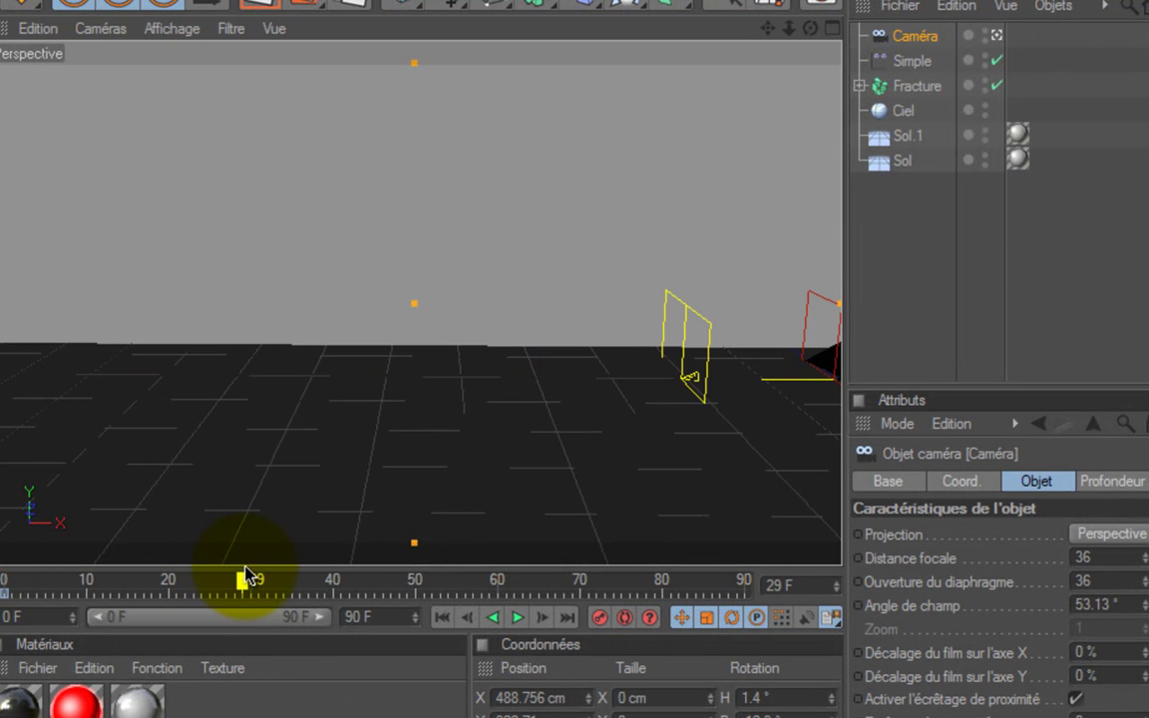
pyautogui.keyDown('alt'); pyautogui.moveTo(519, 371); pyautogui.dragTo(569, 376, button='middle'); pyautogui.keyUp('alt')
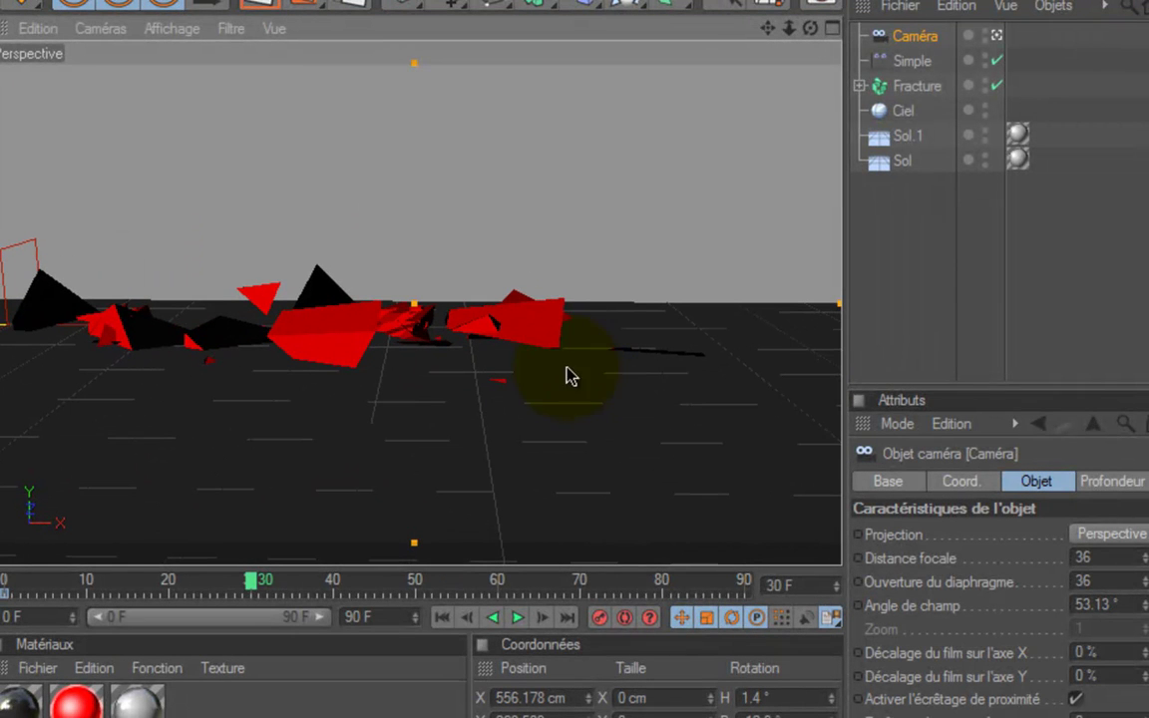
pyautogui.click(604, 618)
# Reframe the camera at frame 40 with rotation about H 17° and P -17.5°, and keyframe it there.
pyautogui.moveTo(254, 586); pyautogui.dragTo(324, 581)
pyautogui.keyDown('alt'); pyautogui.moveTo(399, 448); pyautogui.dragTo(449, 376, button='middle'); pyautogui.keyUp('alt')
pyautogui.keyDown('alt'); pyautogui.moveTo(508, 282); pyautogui.dragTo(726, 173, button='middle'); pyautogui.keyUp('alt')
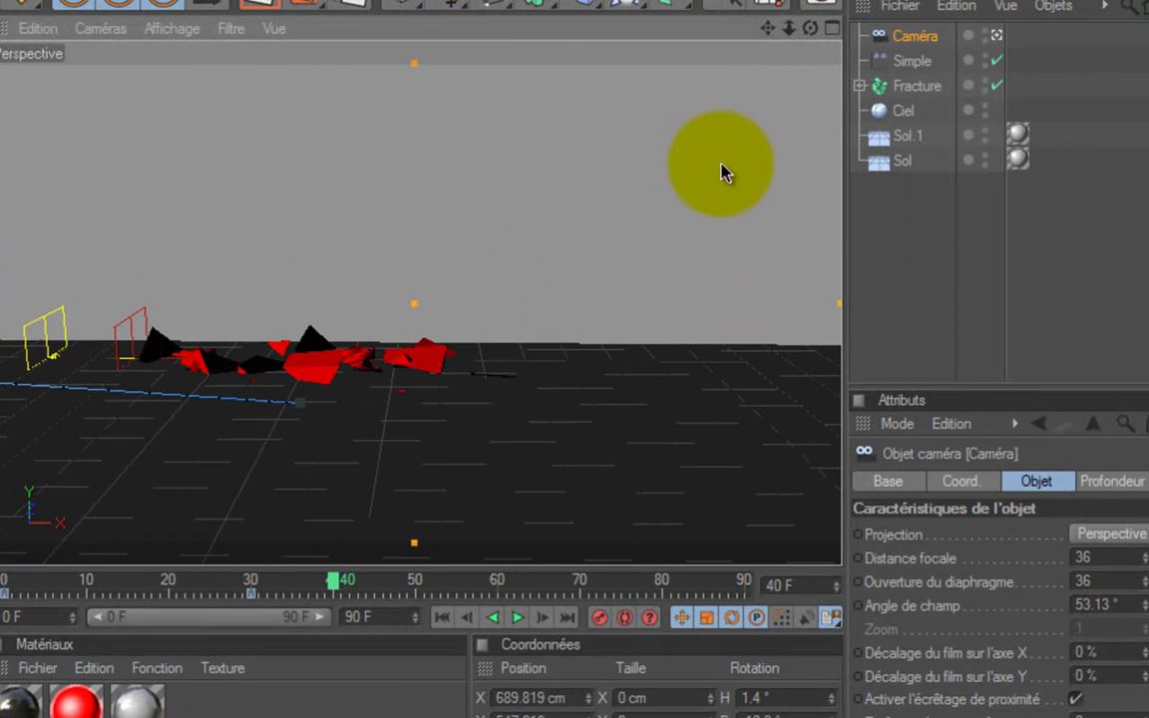
pyautogui.moveTo(798, 30); pyautogui.dragTo(629, 275)
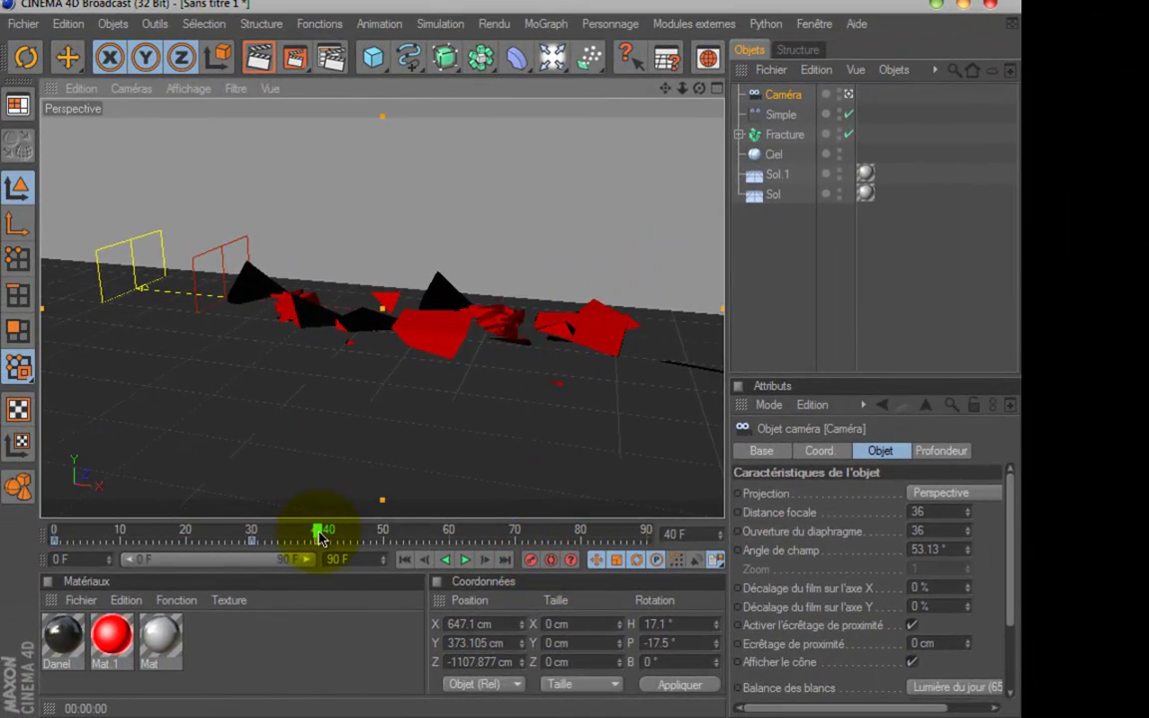
# Play the camera animation from frame 0 to check the movement.
pyautogui.moveTo(321, 538); pyautogui.dragTo(54, 538)
pyautogui.click(466, 562)
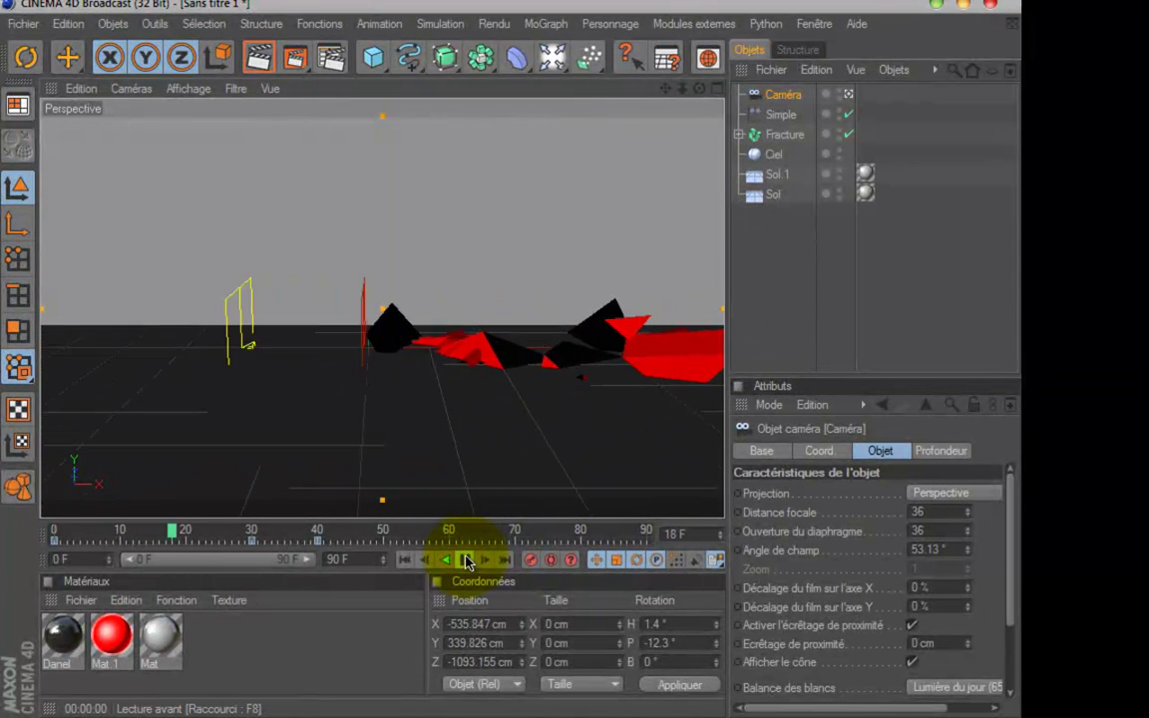
pyautogui.click(466, 561)
# Keyframe the Simple effector at frame 30, at its starting position of about X -108 cm.
pyautogui.moveTo(300, 538); pyautogui.dragTo(254, 534)
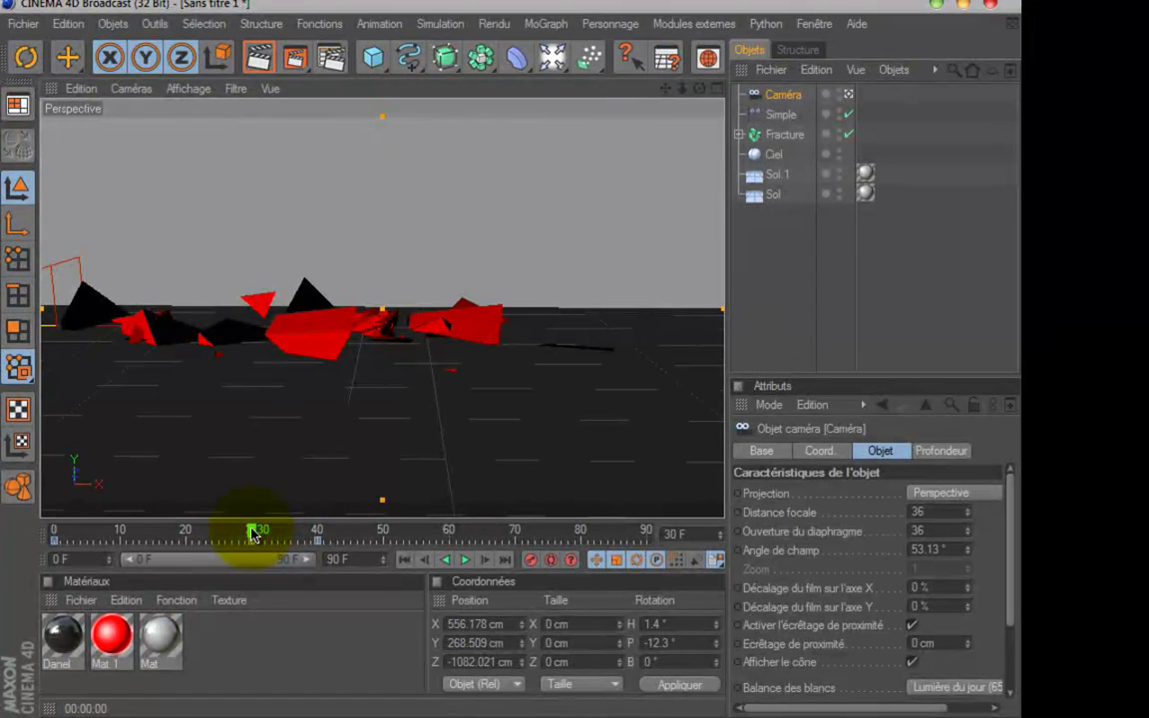
pyautogui.click(781, 115)
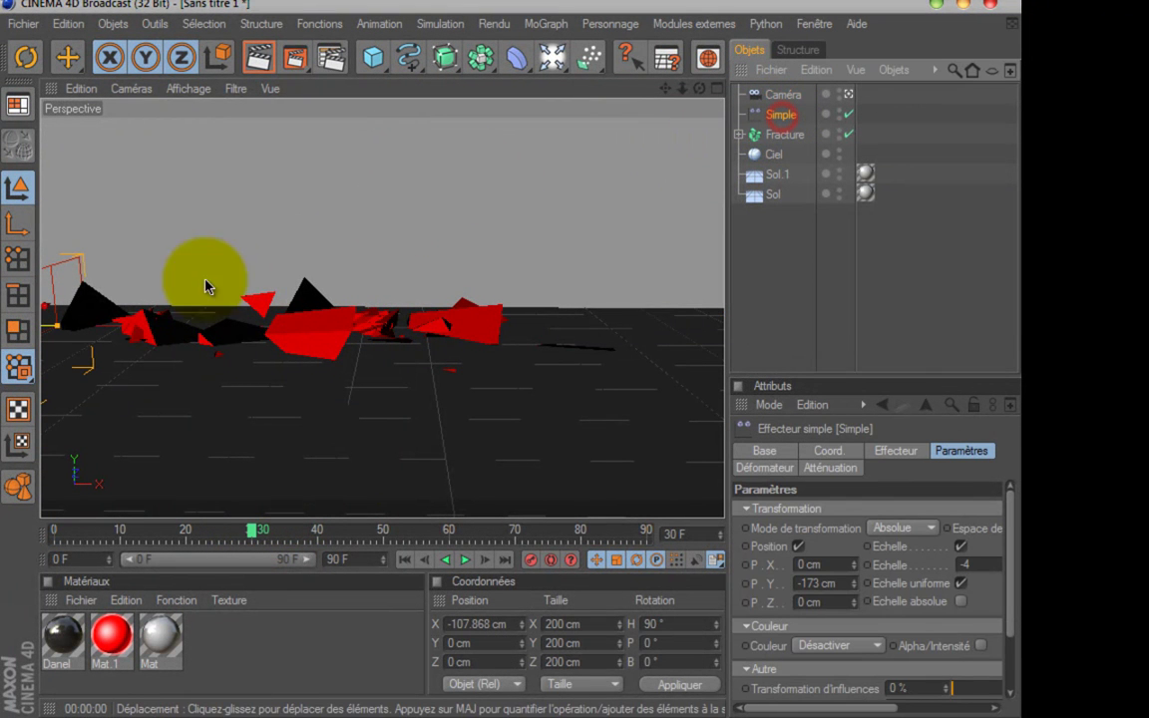
pyautogui.moveTo(666, 91); pyautogui.dragTo(564, 454)
pyautogui.click(531, 560)
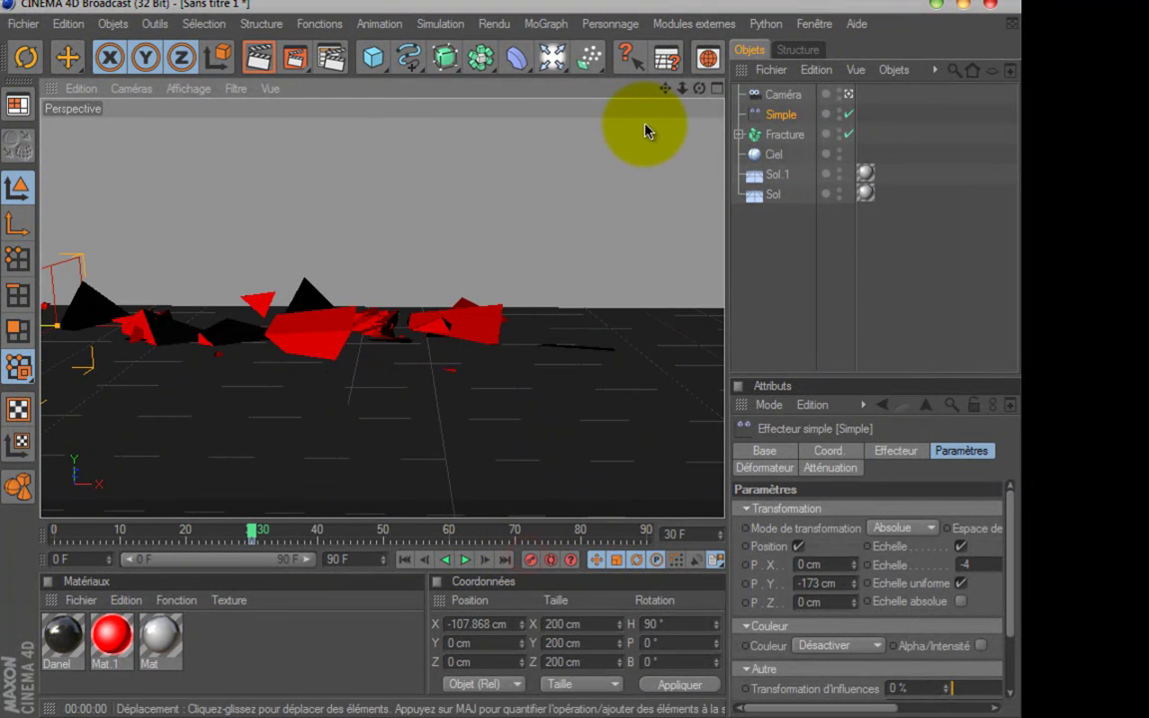
# Move the Simple effector past the end of the text to about X 821 cm and keyframe it at frame 70.
pyautogui.moveTo(665, 91)
pyautogui.mouseDown()
pyautogui.moveTo(655, 347)
pyautogui.moveTo(482, 367)
pyautogui.moveTo(665, 91)
pyautogui.mouseUp()
pyautogui.moveTo(145, 325); pyautogui.dragTo(512, 362)
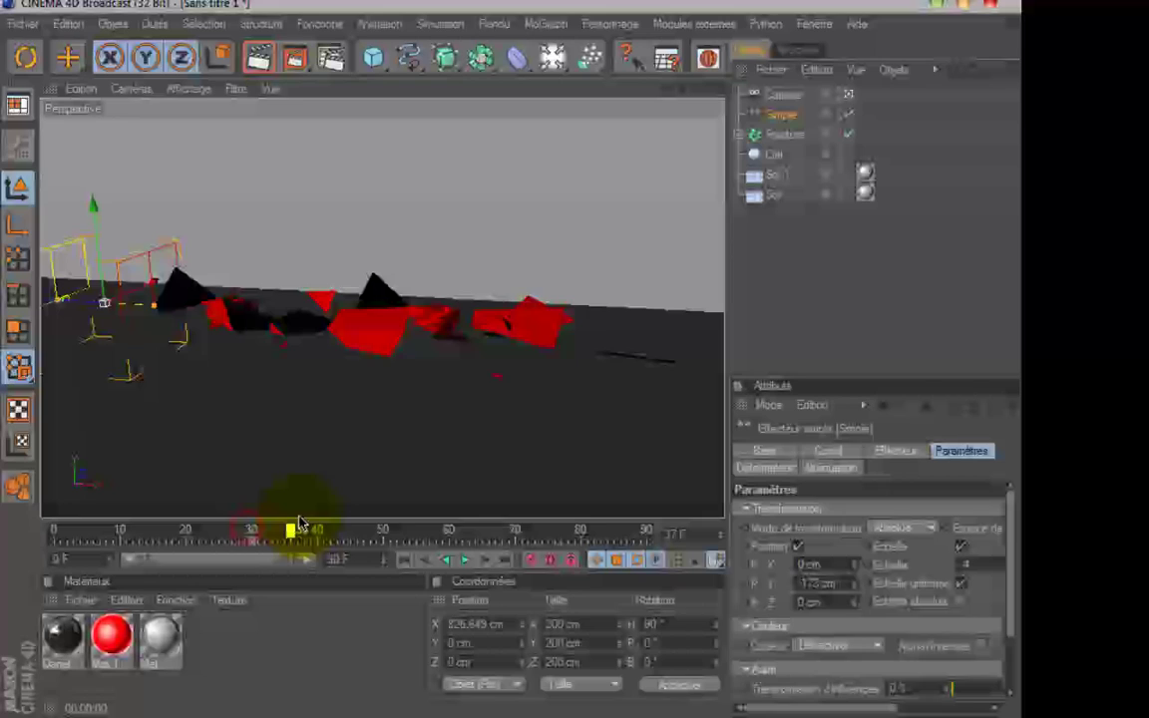
pyautogui.moveTo(299, 523); pyautogui.dragTo(361, 512)
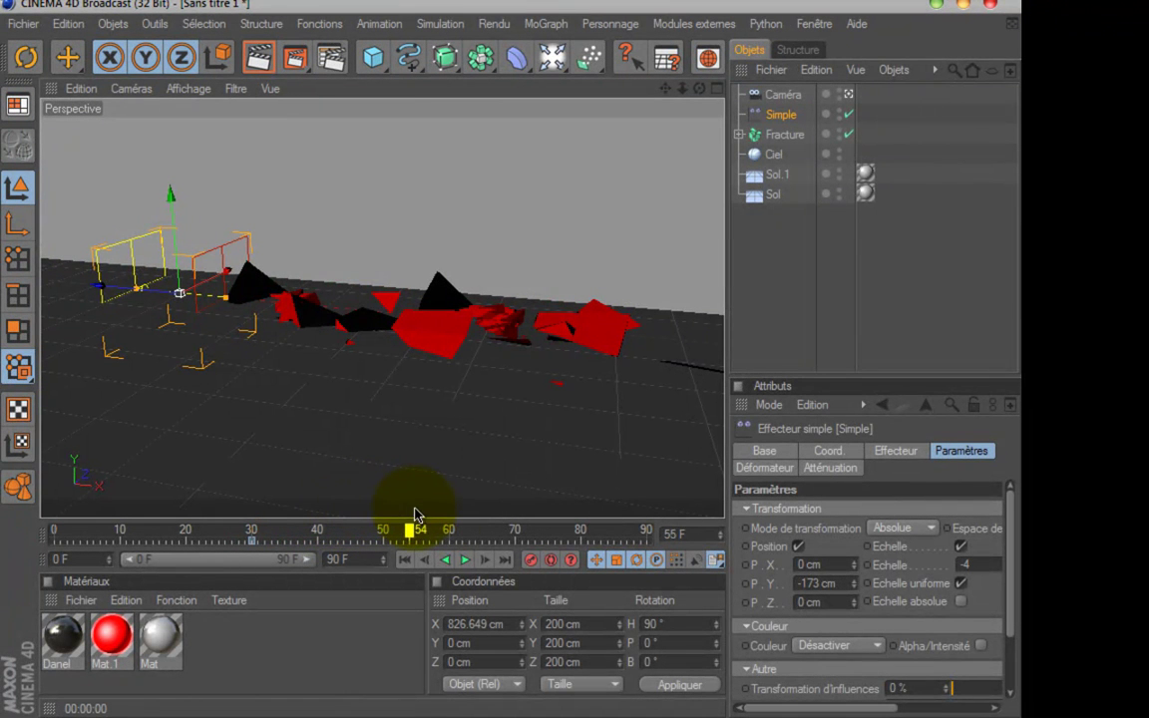
pyautogui.moveTo(514, 509); pyautogui.dragTo(515, 511)
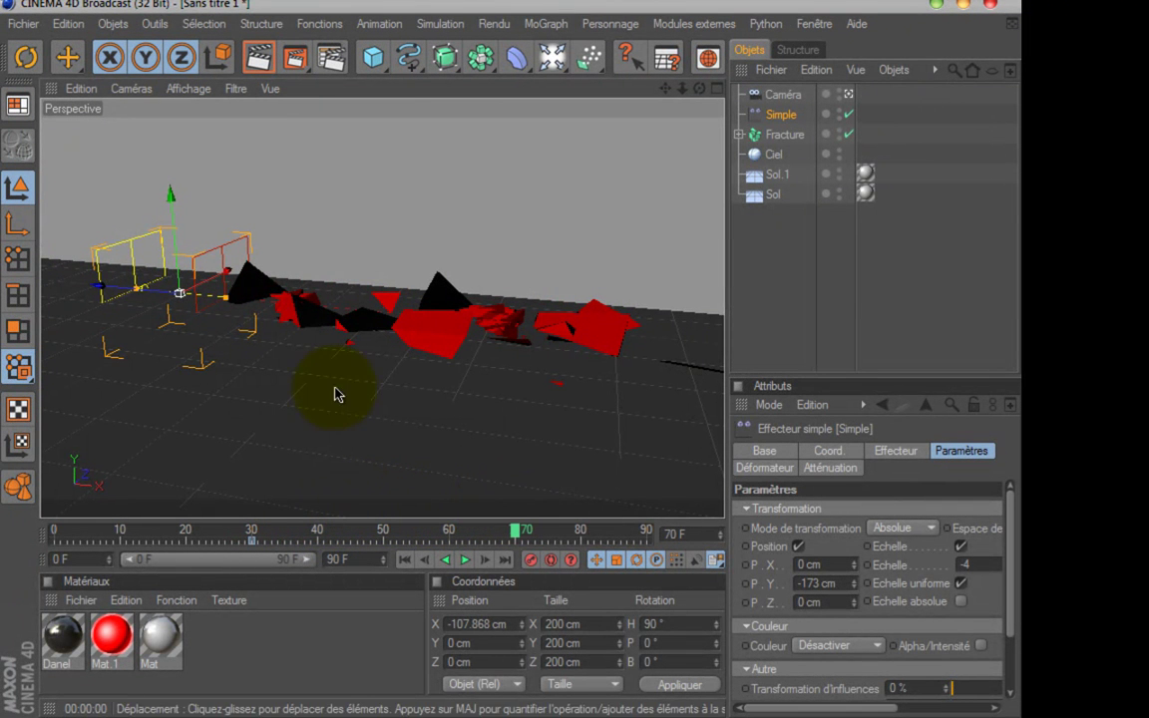
pyautogui.moveTo(156, 302); pyautogui.dragTo(516, 359)
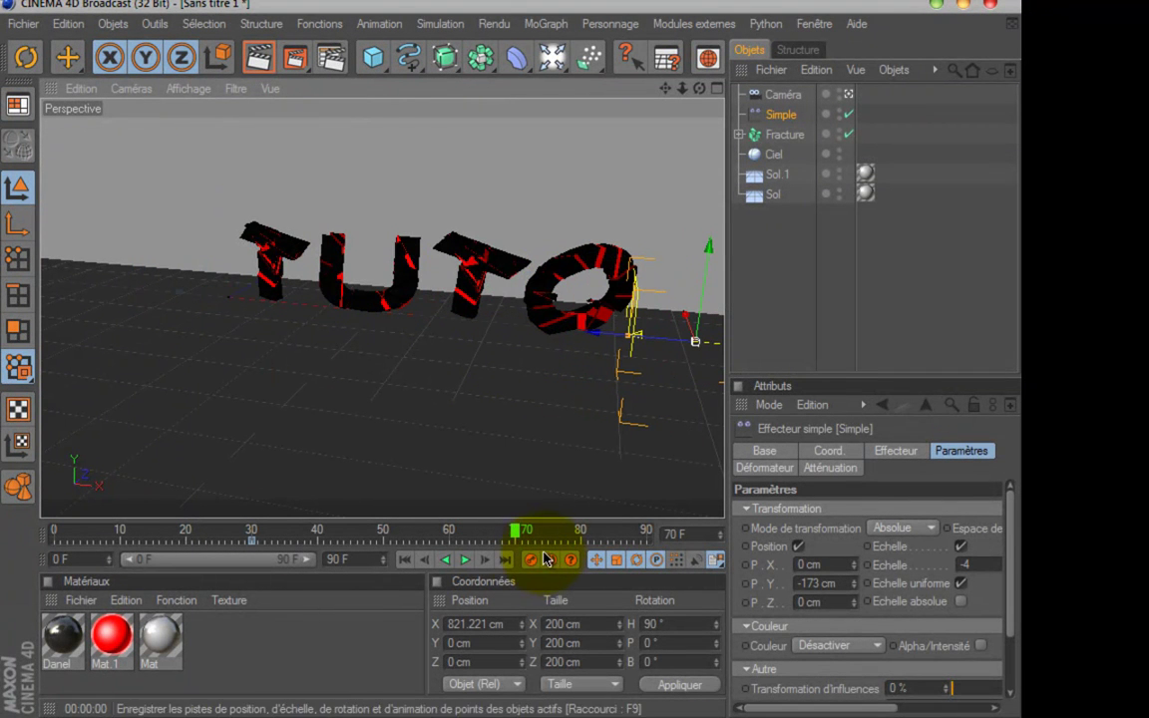
# Play the animation from an early frame to check how the effector assembles the text.
pyautogui.moveTo(519, 534); pyautogui.dragTo(106, 530)
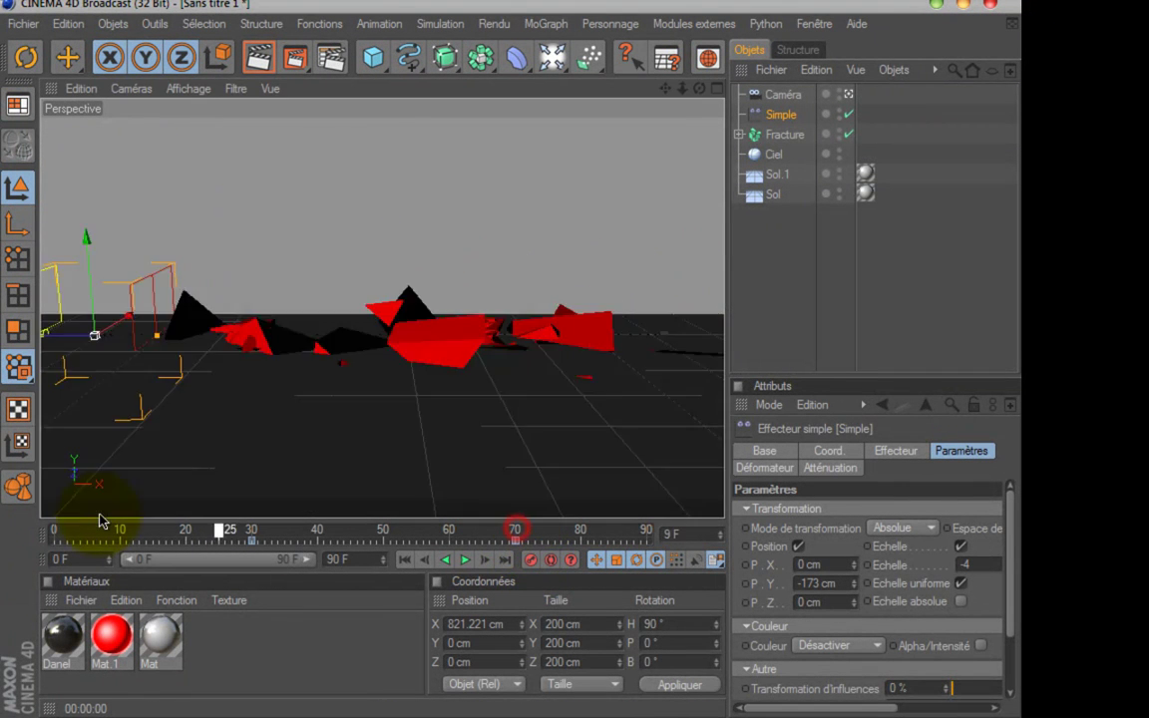
pyautogui.click(464, 560)
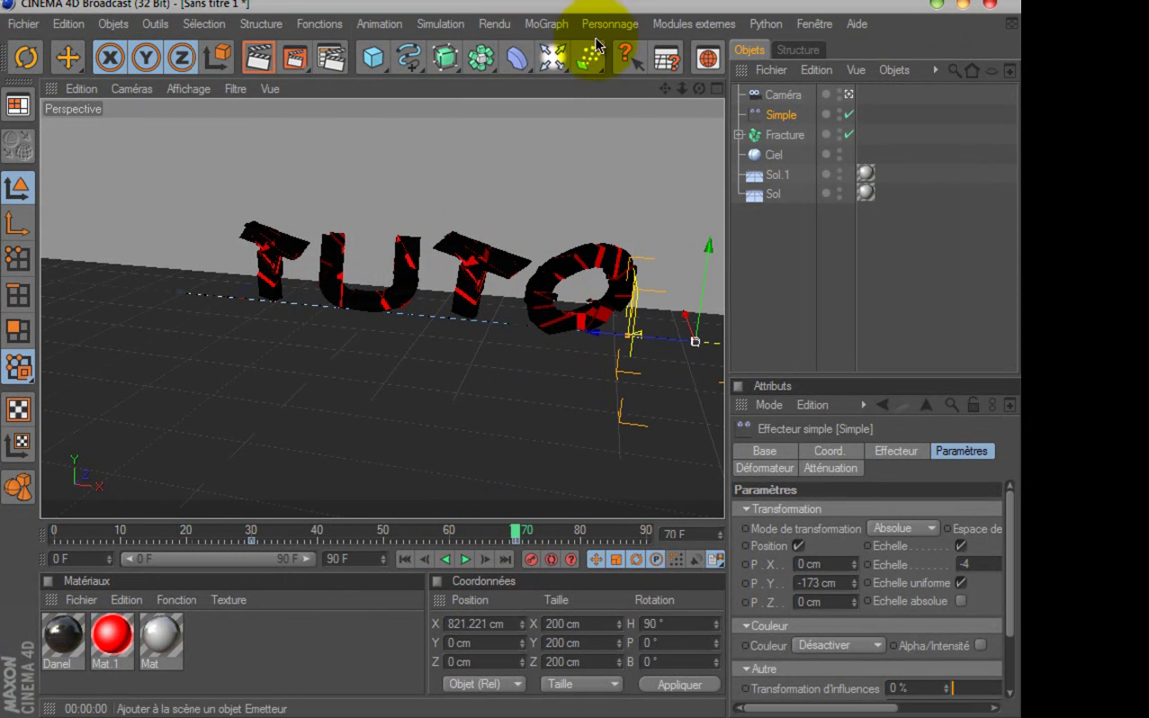
# Add a Mo Texte object just in front of the Tuto text, at about Z -69 cm, reading "ScorpiossDesgin".
pyautogui.click(548, 24)
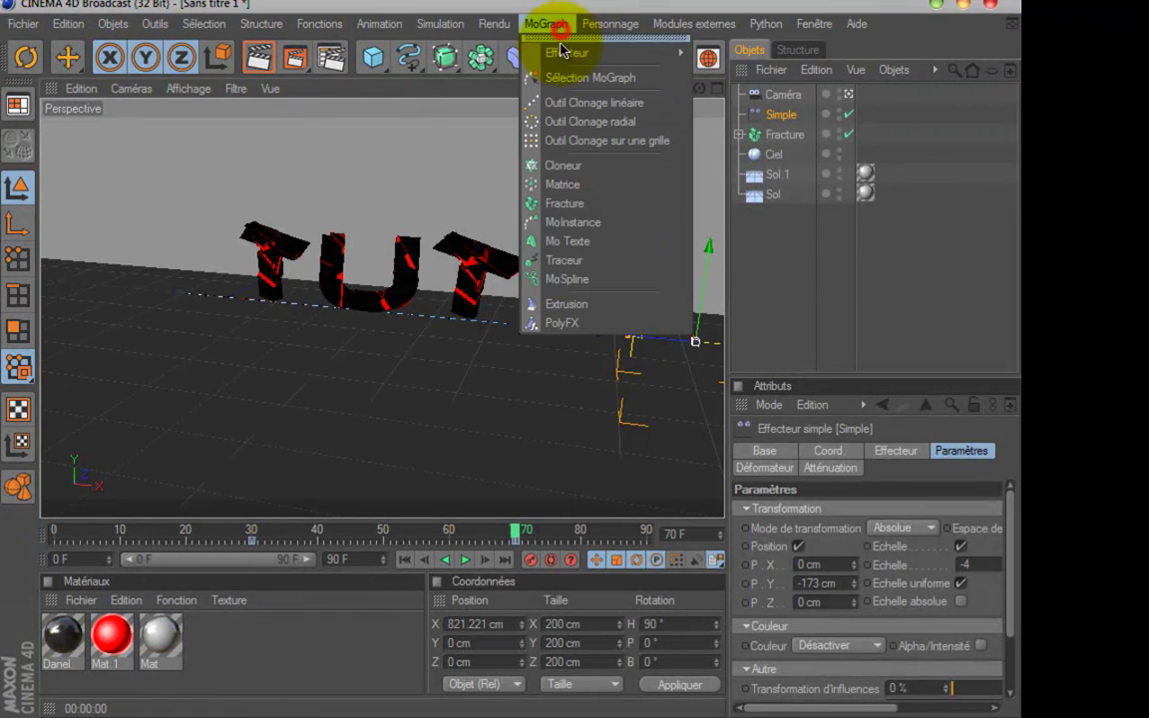
pyautogui.click(556, 243)
pyautogui.moveTo(247, 291); pyautogui.dragTo(510, 365)
pyautogui.click(825, 585)
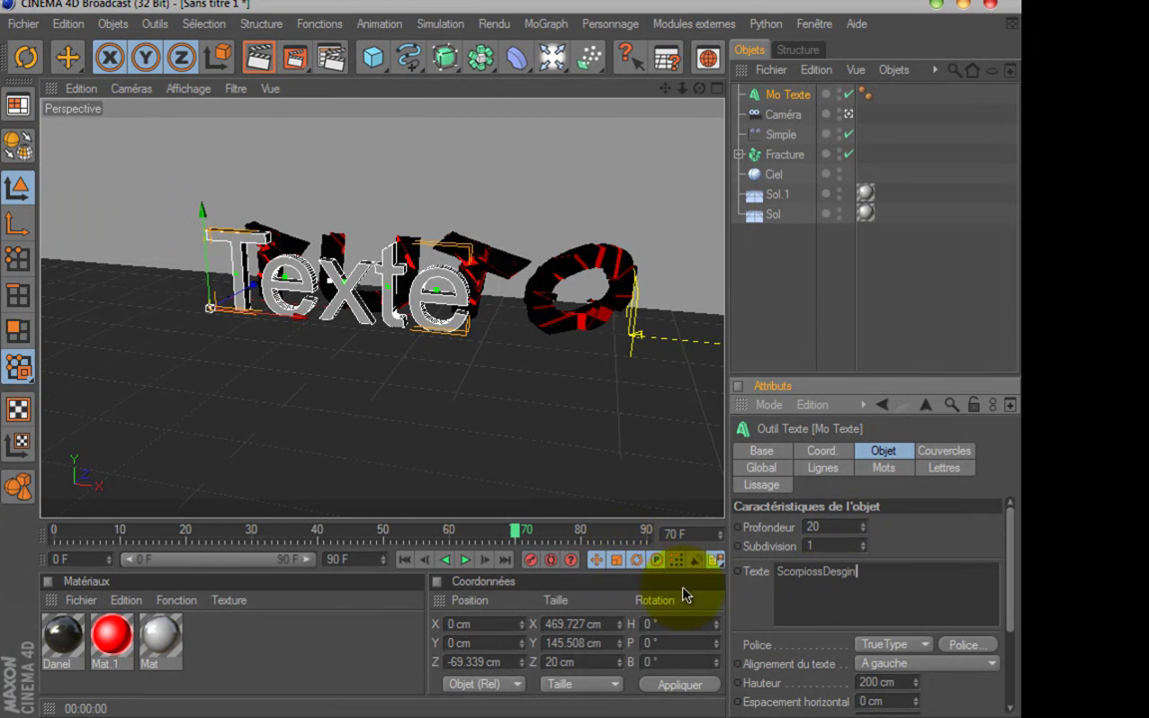
pyautogui.write('ScorpiossDesgin')
# Reduce the height of the ScorpiossDesgin text and set its font to Ethnocentric.
pyautogui.click(876, 683)
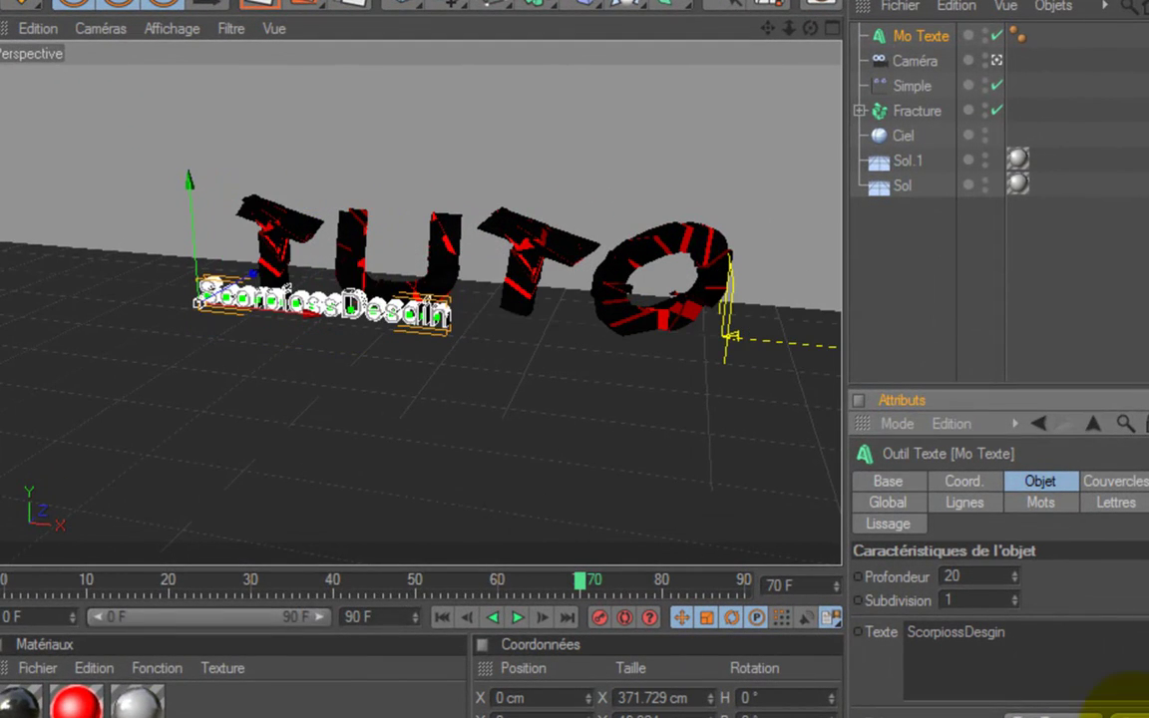
pyautogui.click(1053, 701)
pyautogui.write('ethnocentric')
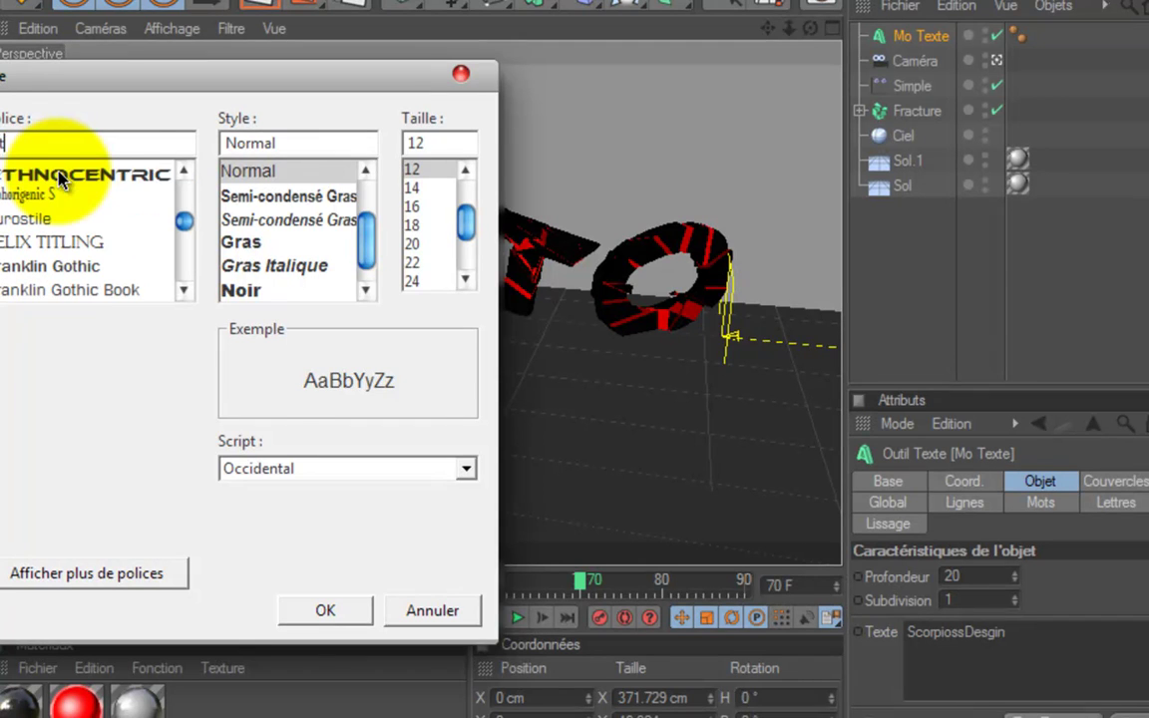
pyautogui.click(326, 611)
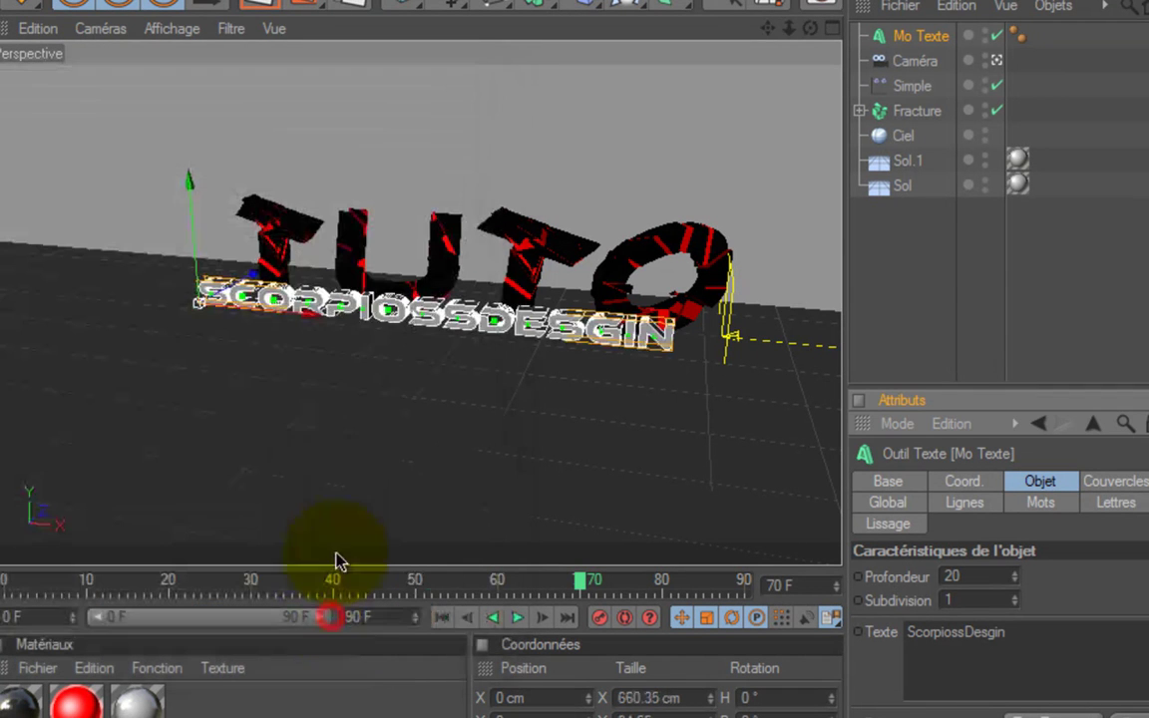
# Shift the ScorpiossDesgin text to about X 47 cm and apply the red Mat.1 material to it.
pyautogui.moveTo(309, 336); pyautogui.dragTo(578, 371)
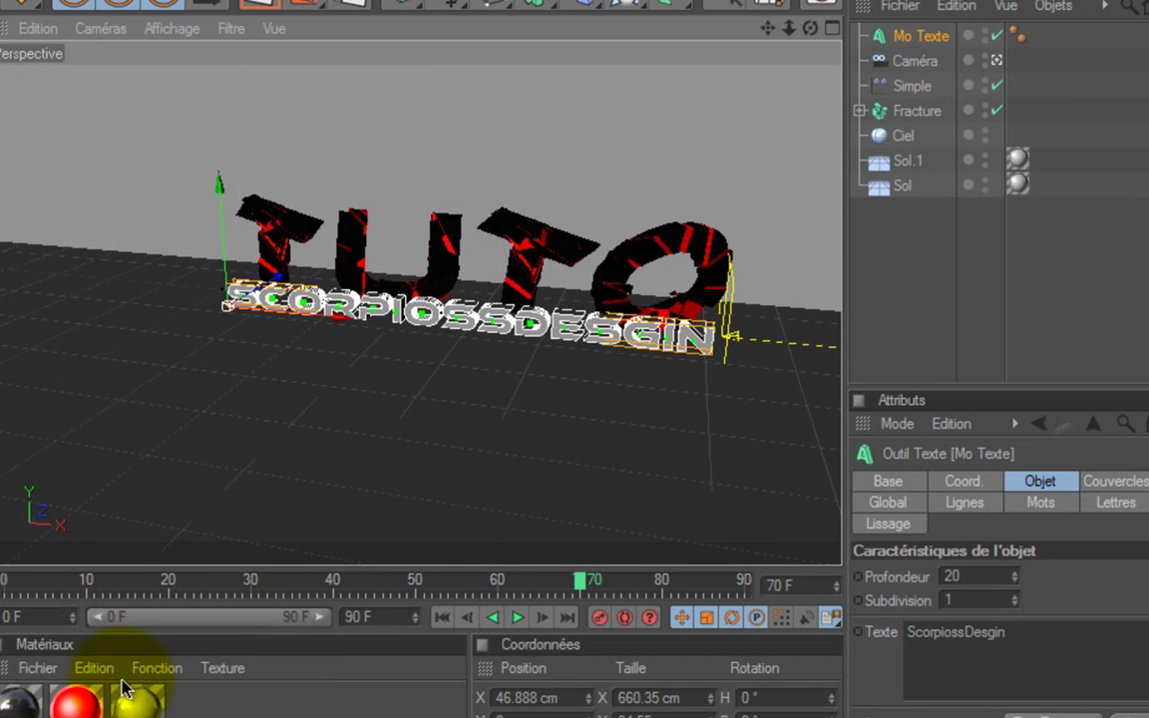
pyautogui.moveTo(71, 703); pyautogui.dragTo(911, 45)
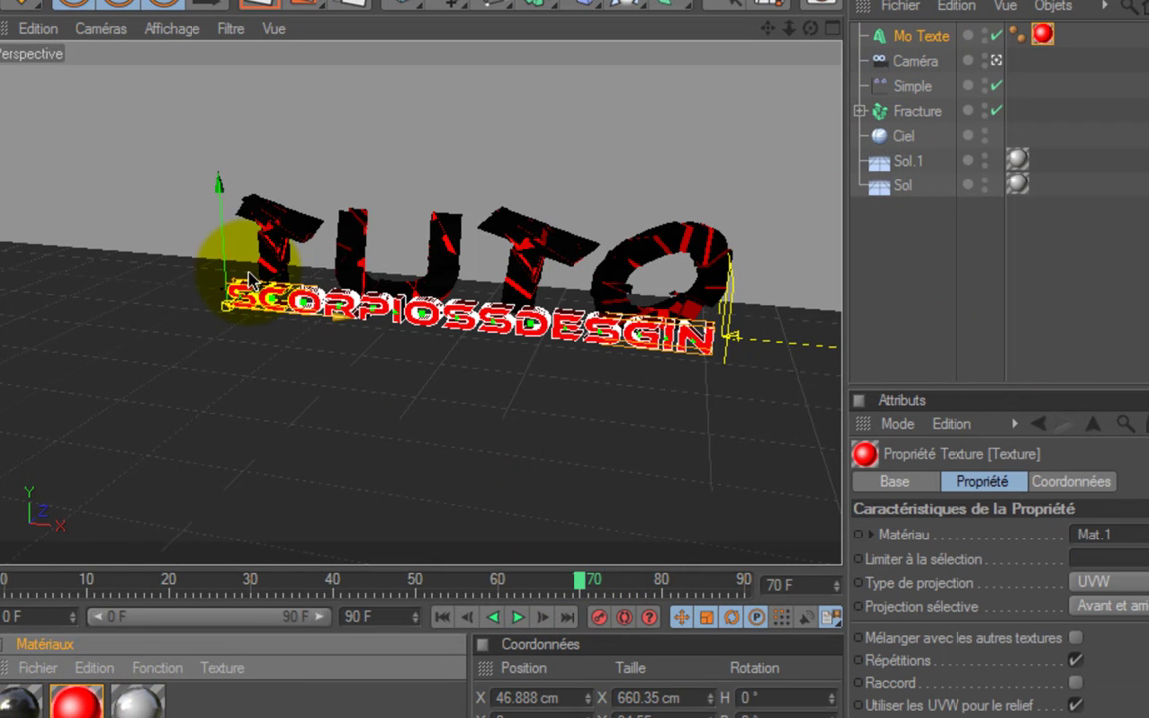
# Keyframe the ScorpiossDesgin text below the floor at about Y -41 cm on frame 70 and raised to about Y 19 cm on frame 80.
pyautogui.moveTo(228, 271); pyautogui.dragTo(580, 370)
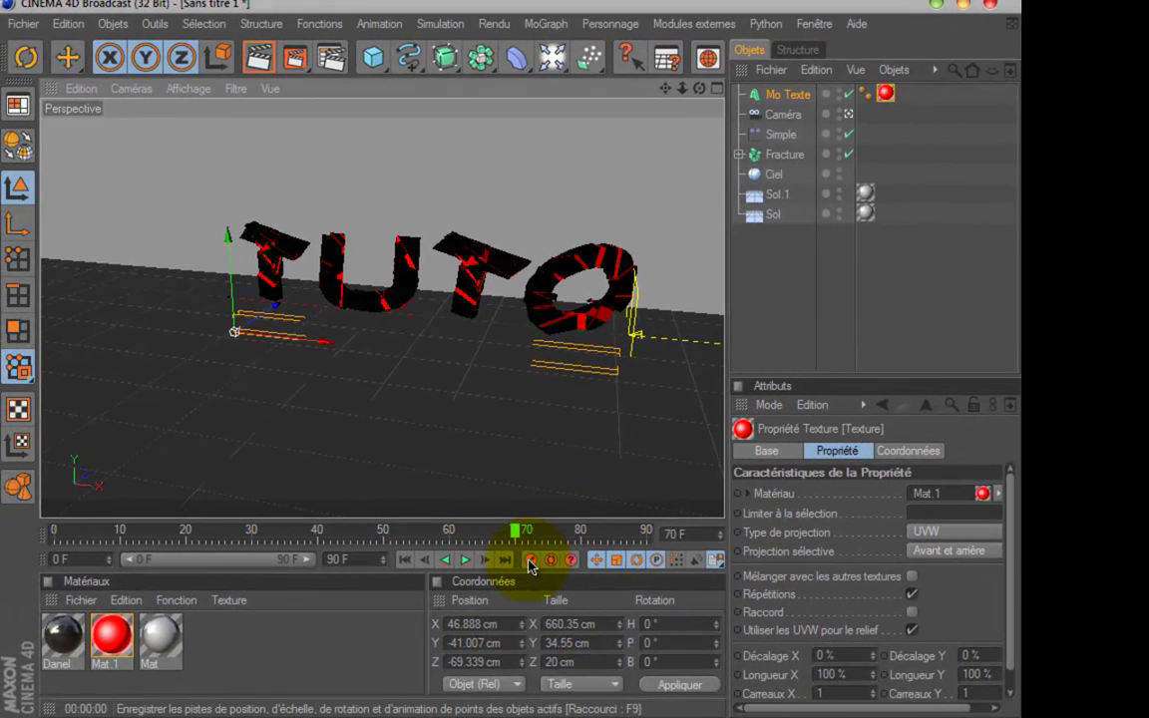
pyautogui.moveTo(516, 540); pyautogui.dragTo(527, 535)
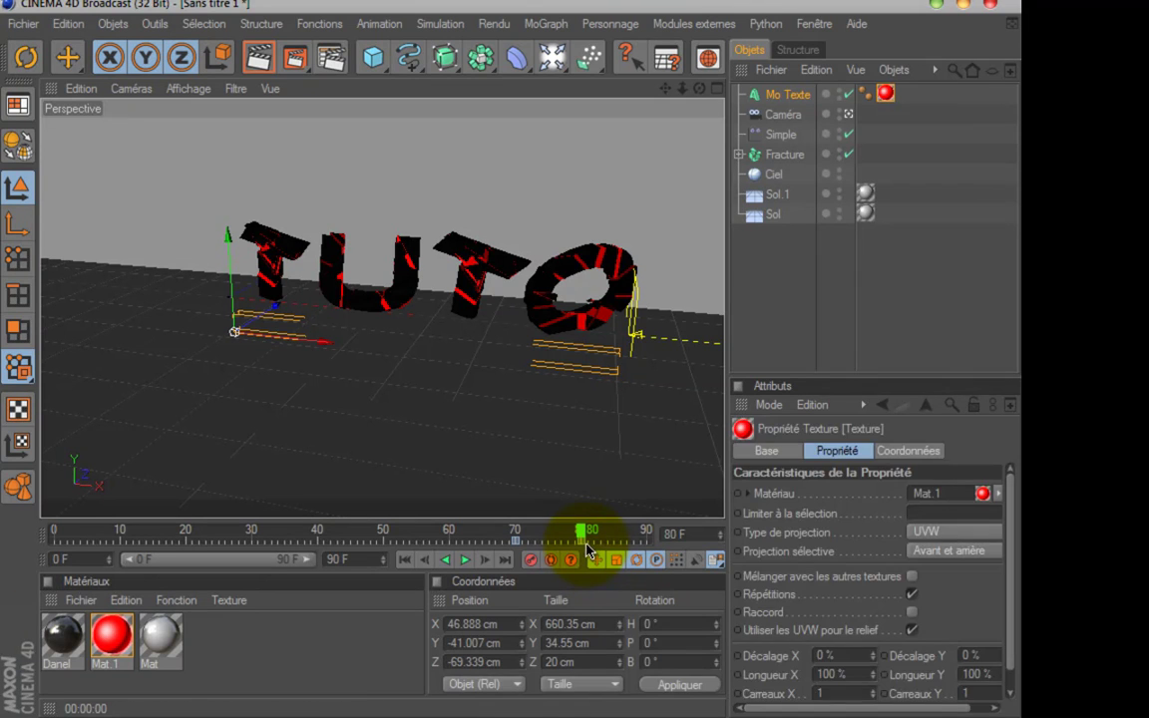
pyautogui.click(588, 547)
pyautogui.click(585, 540)
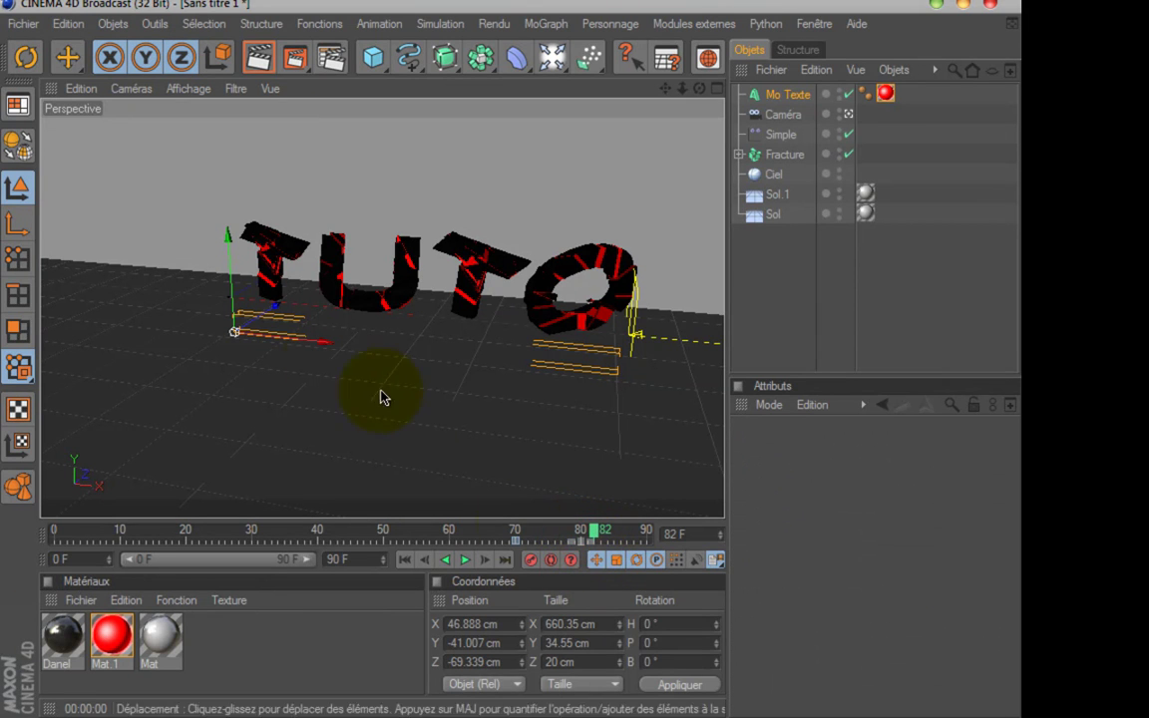
pyautogui.click(602, 531)
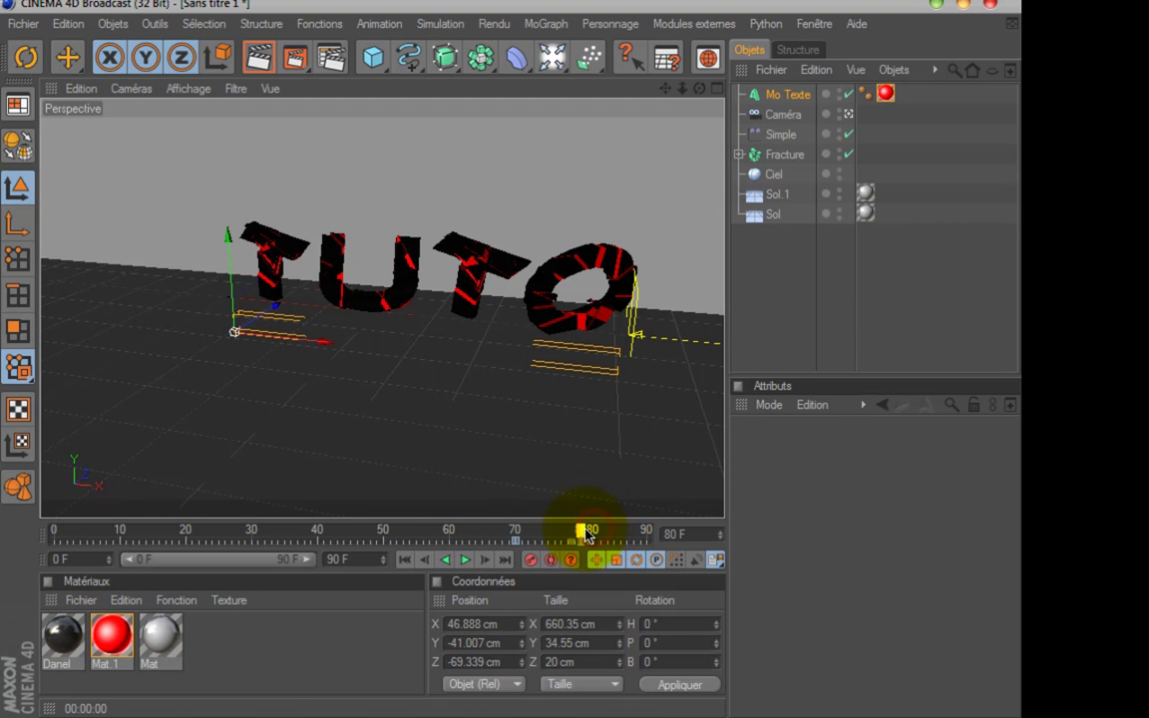
pyautogui.moveTo(277, 312); pyautogui.dragTo(510, 363)
pyautogui.click(532, 560)
# Lower the ScorpiossDesgin text slightly at frame 85 and keyframe that position.
pyautogui.moveTo(584, 530); pyautogui.dragTo(602, 532)
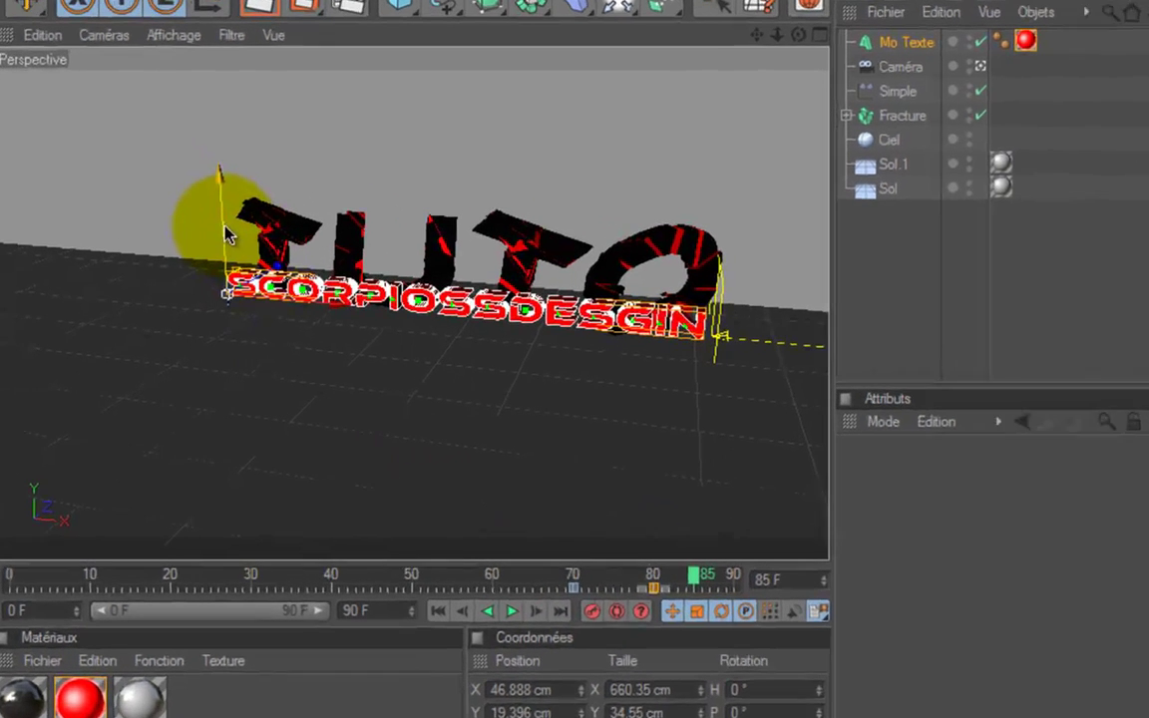
pyautogui.moveTo(230, 245); pyautogui.dragTo(581, 371)
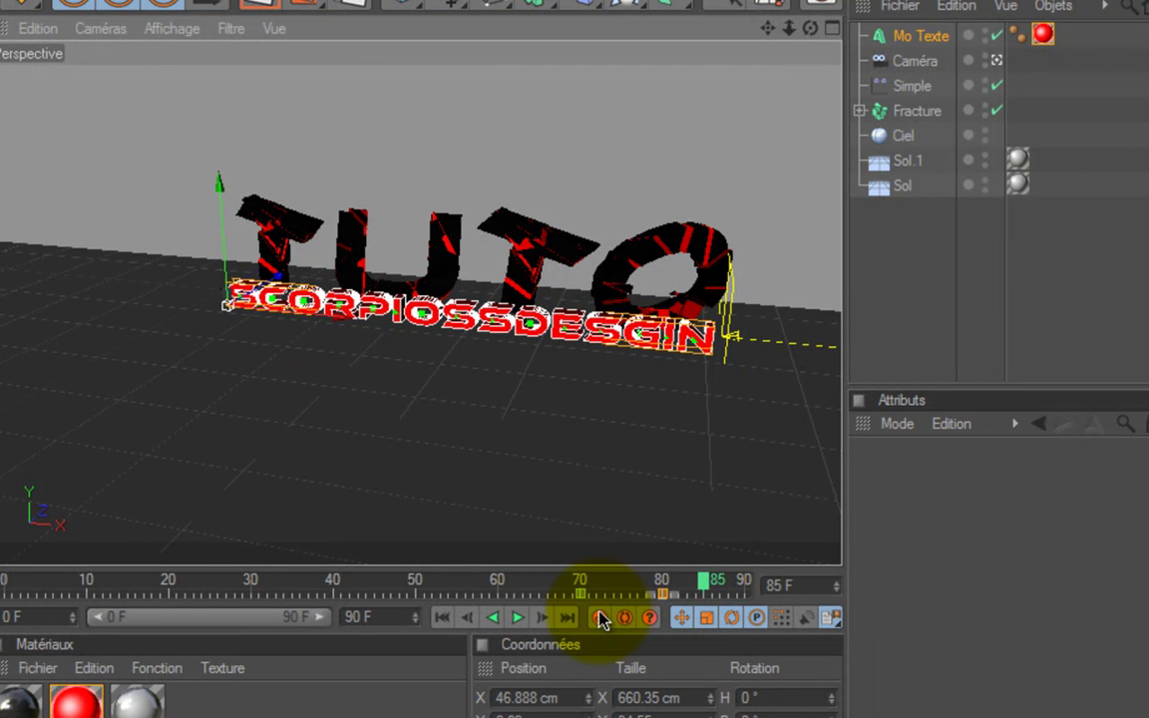
# Play the whole animation from frame 0 and render the view at frame 89.
pyautogui.moveTo(703, 573); pyautogui.dragTo(5, 577)
pyautogui.click(516, 617)
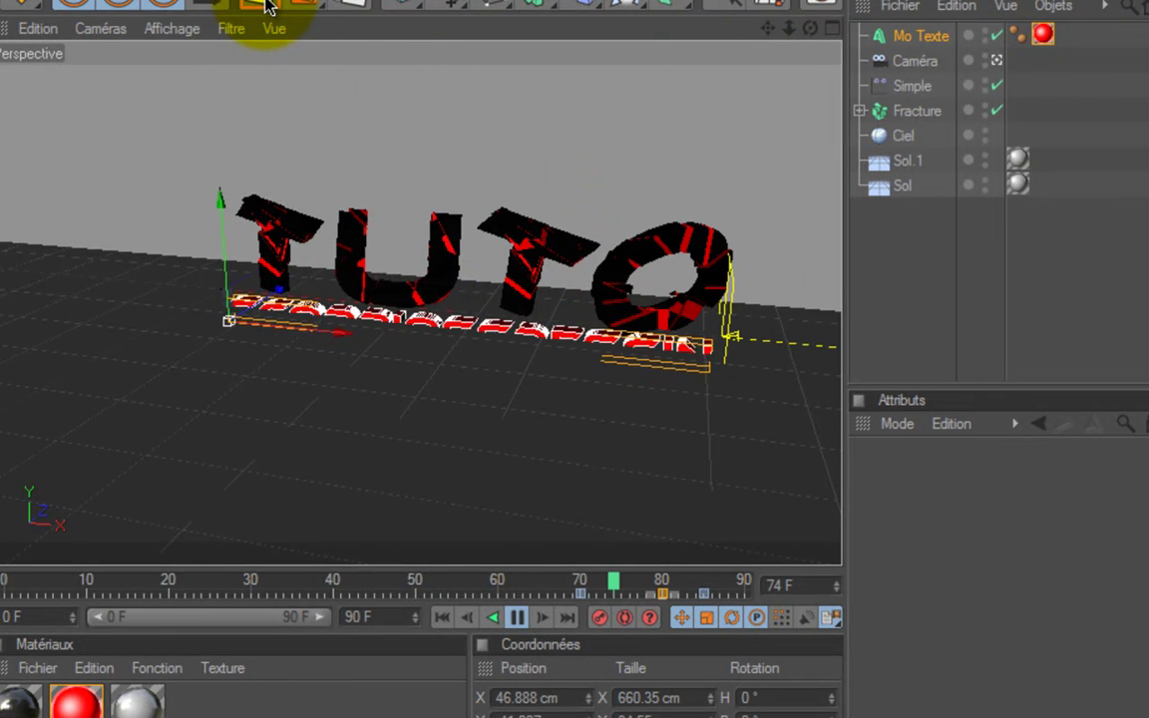
pyautogui.click(267, 5)
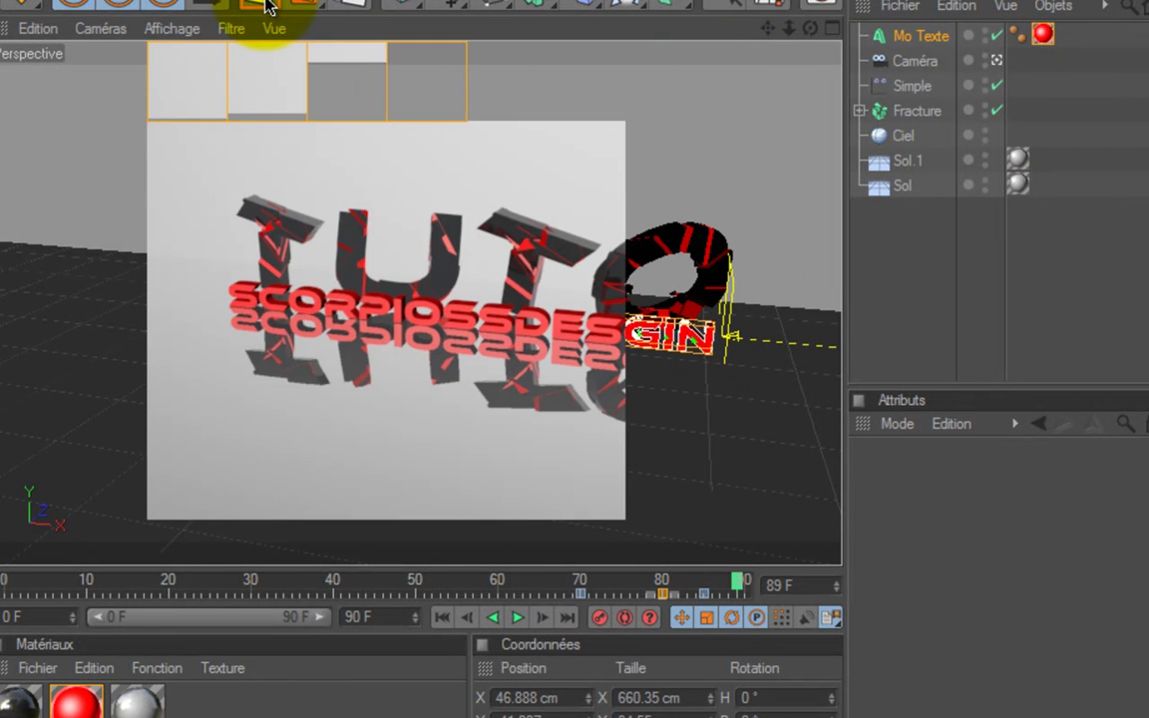
pyautogui.click(980, 333)
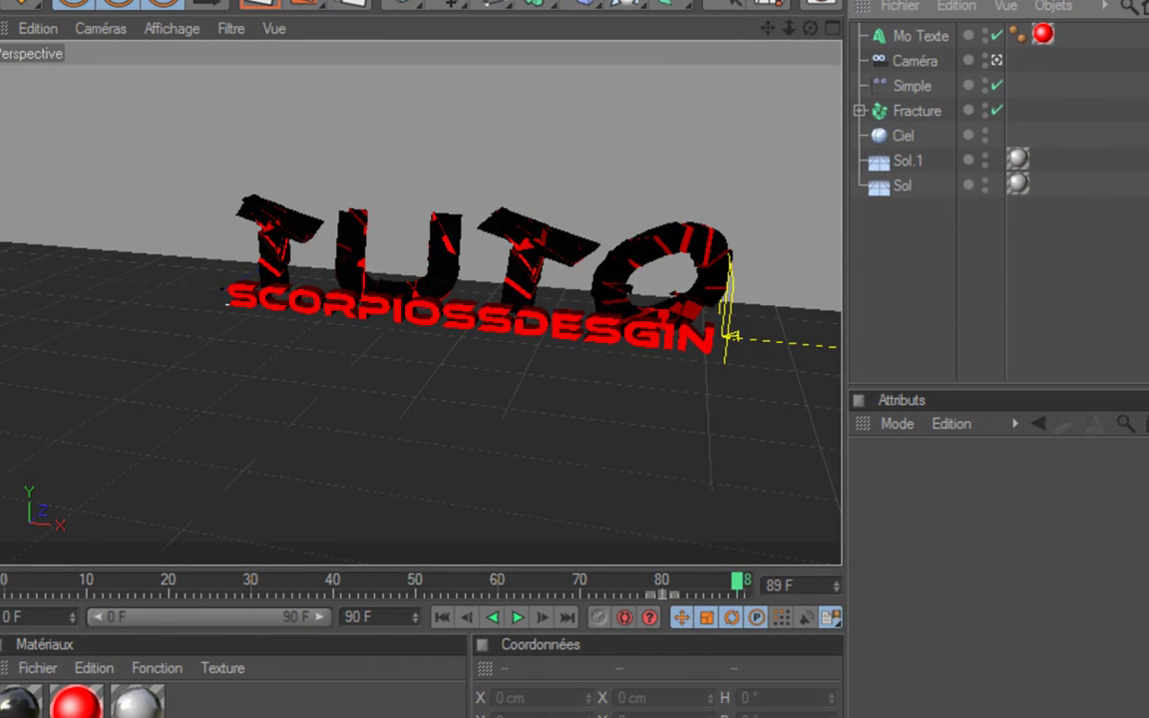
# Open the Arab Assault character scene file.
pyautogui.click(0, 0)
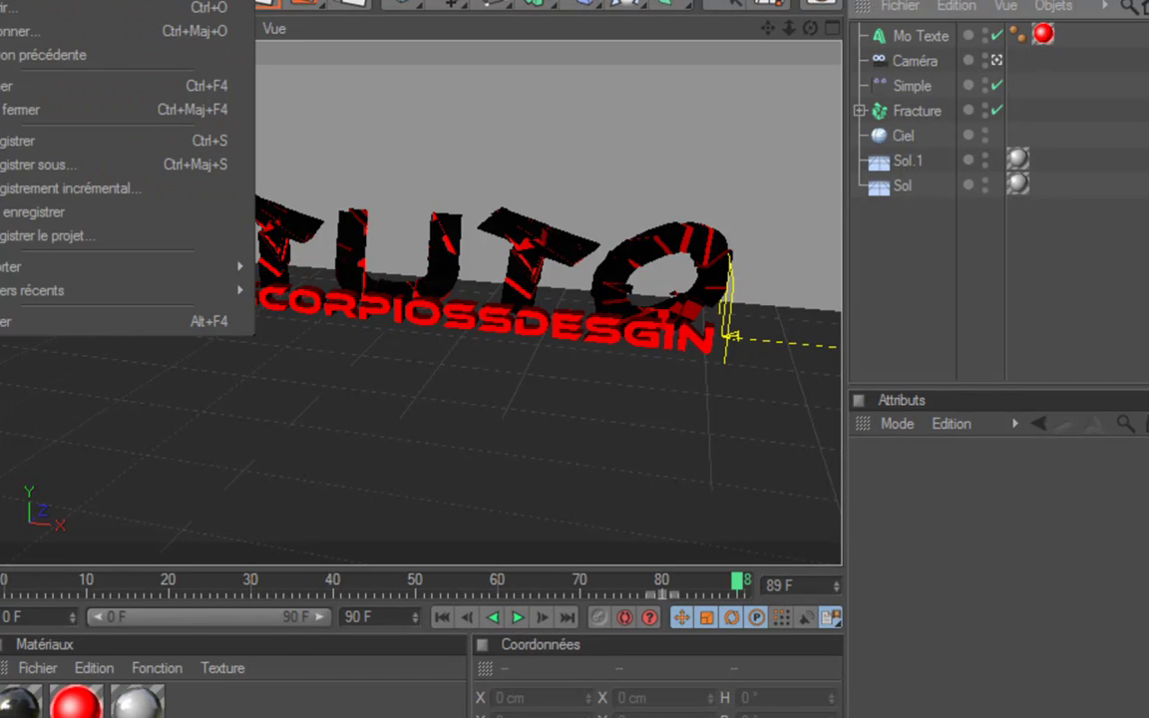
pyautogui.click(8, 8)
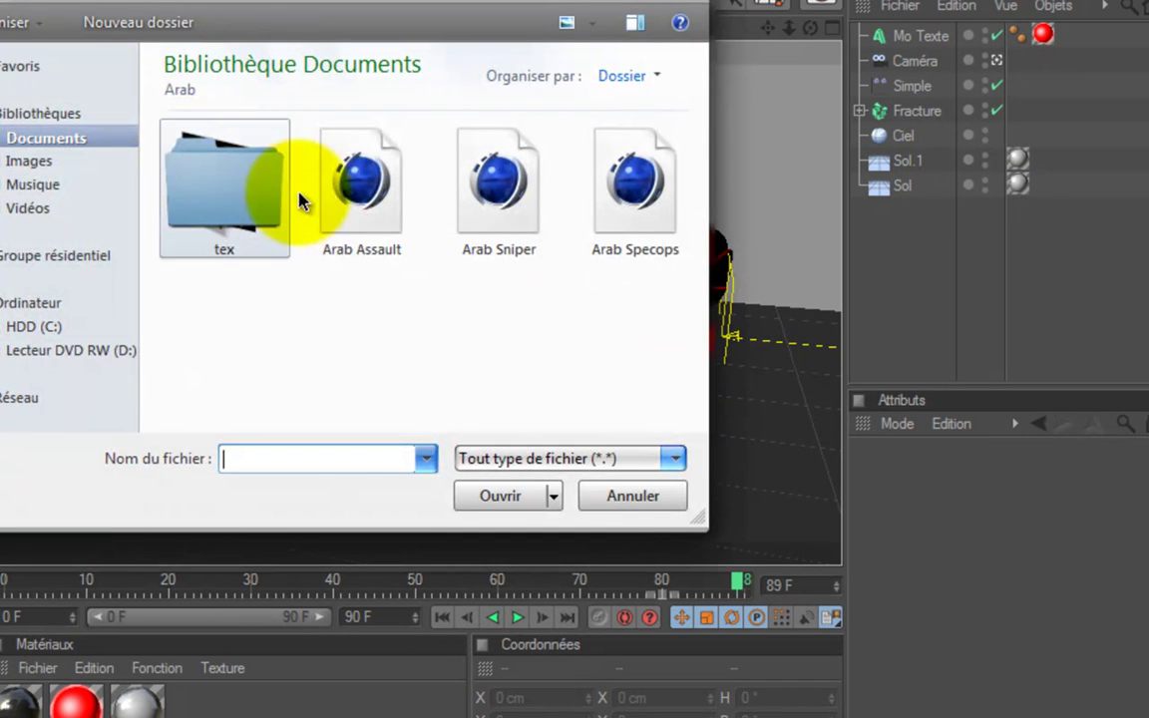
pyautogui.click(417, 175)
pyautogui.doubleClick(417, 175)
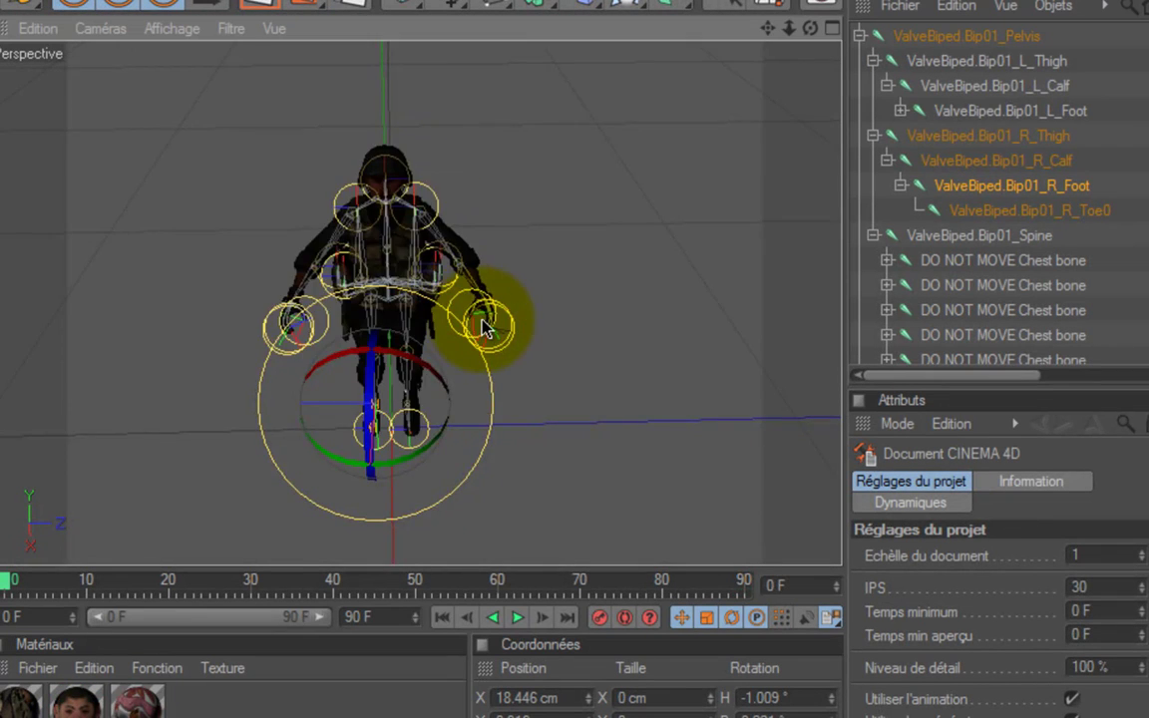
# Select the character's right thigh joint and render the view from the front.
pyautogui.keyDown('alt'); pyautogui.moveTo(574, 377); pyautogui.dragTo(584, 364); pyautogui.keyUp('alt')
pyautogui.click(952, 86)
pyautogui.click(988, 137)
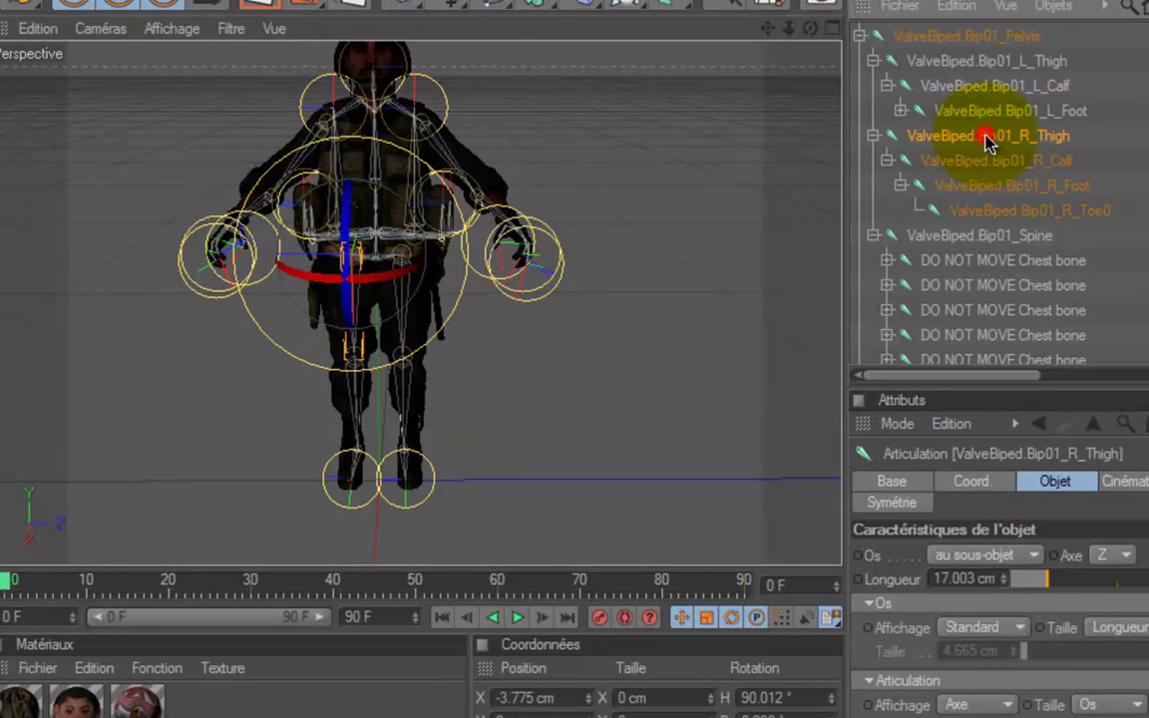
pyautogui.click(257, 10)
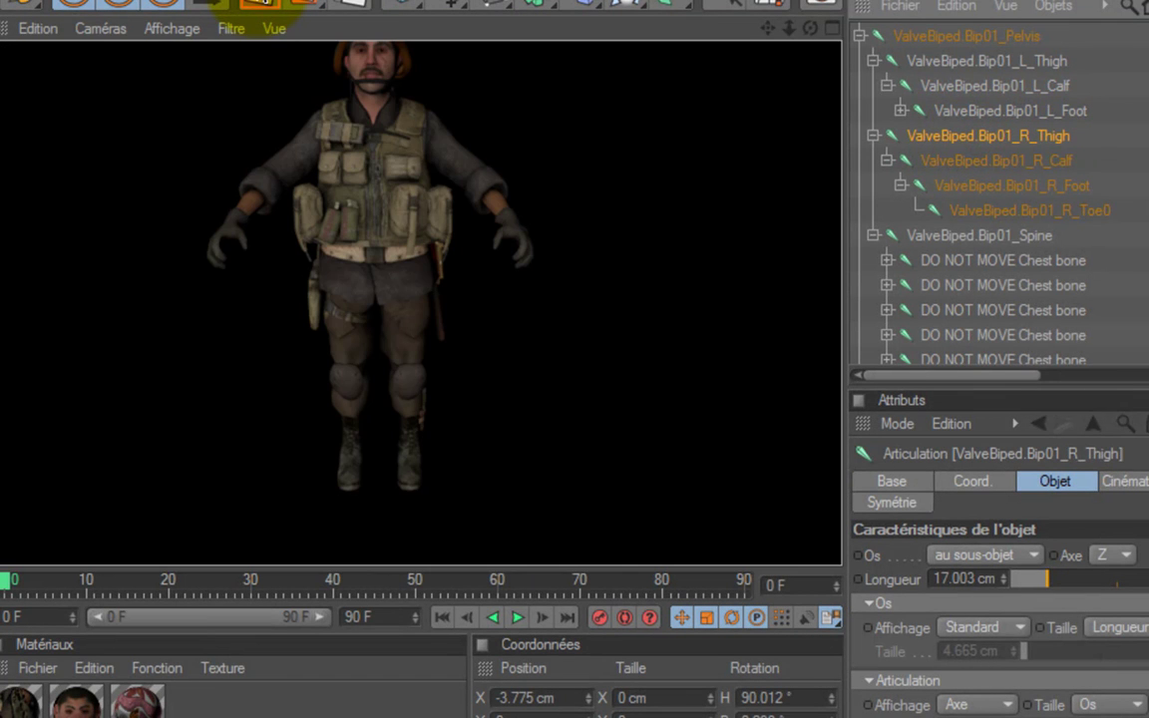
# Select the right calf joint, ValveBiped.Bip01_R_Calf, and rotate it slightly.
pyautogui.click(938, 263)
pyautogui.click(965, 211)
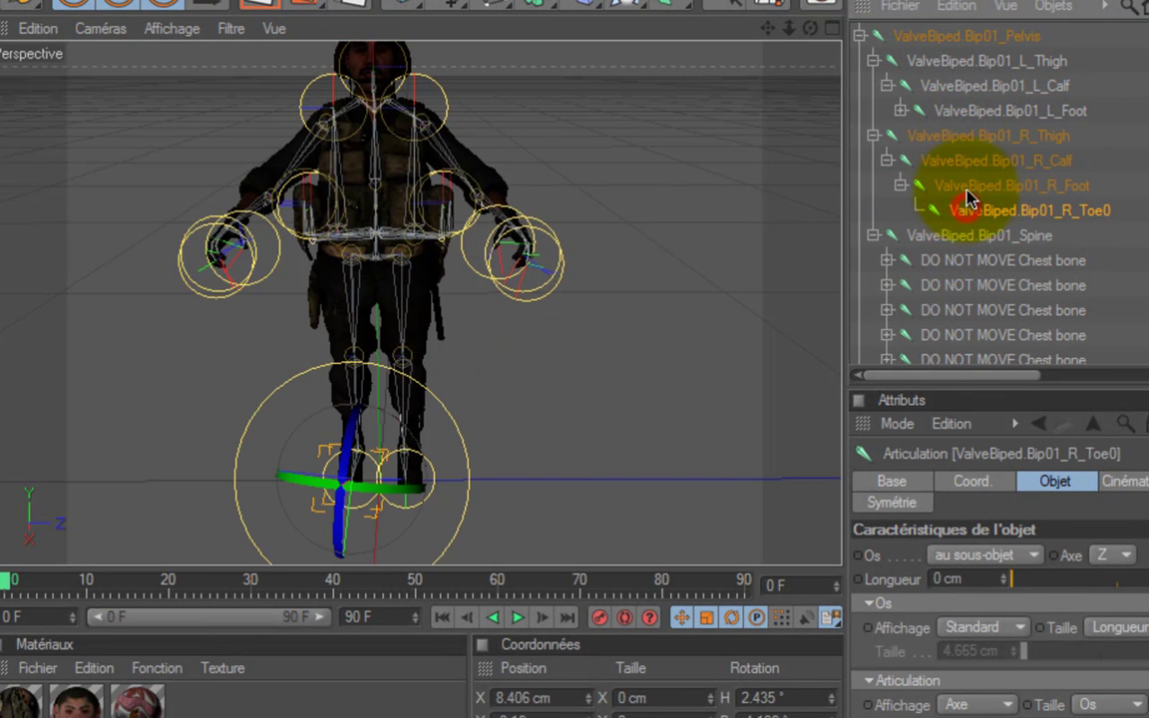
pyautogui.click(961, 162)
pyautogui.moveTo(354, 369); pyautogui.dragTo(349, 313)
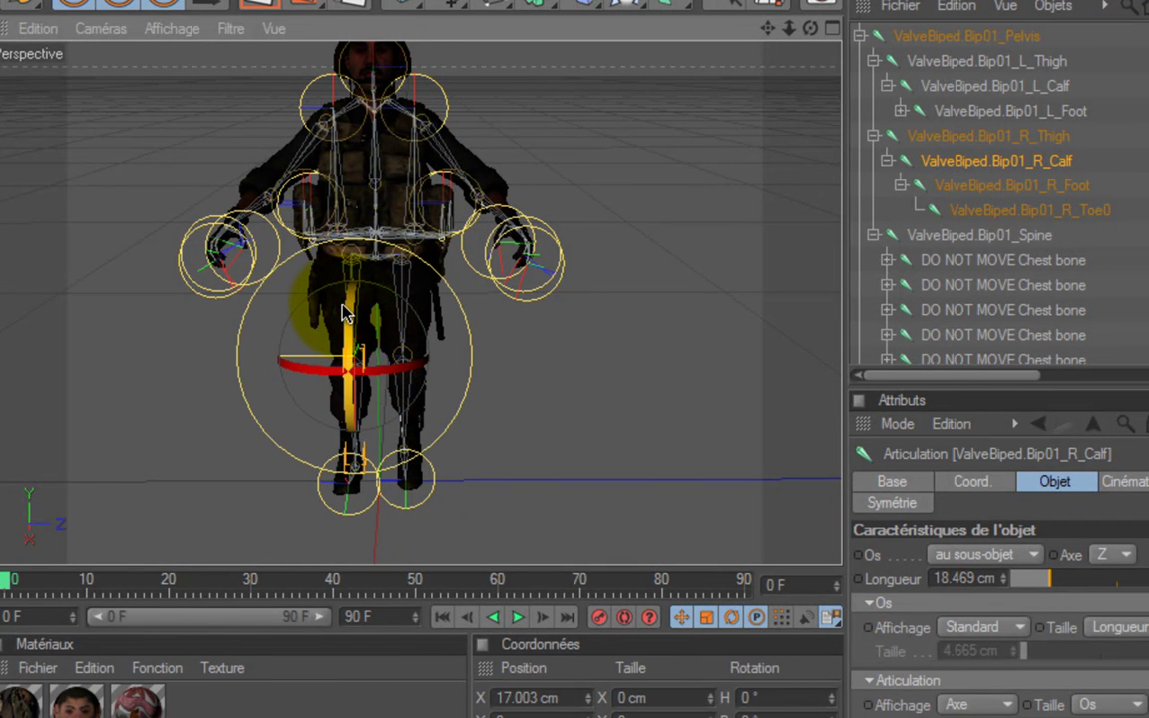
pyautogui.scroll(-12, 635, 240)
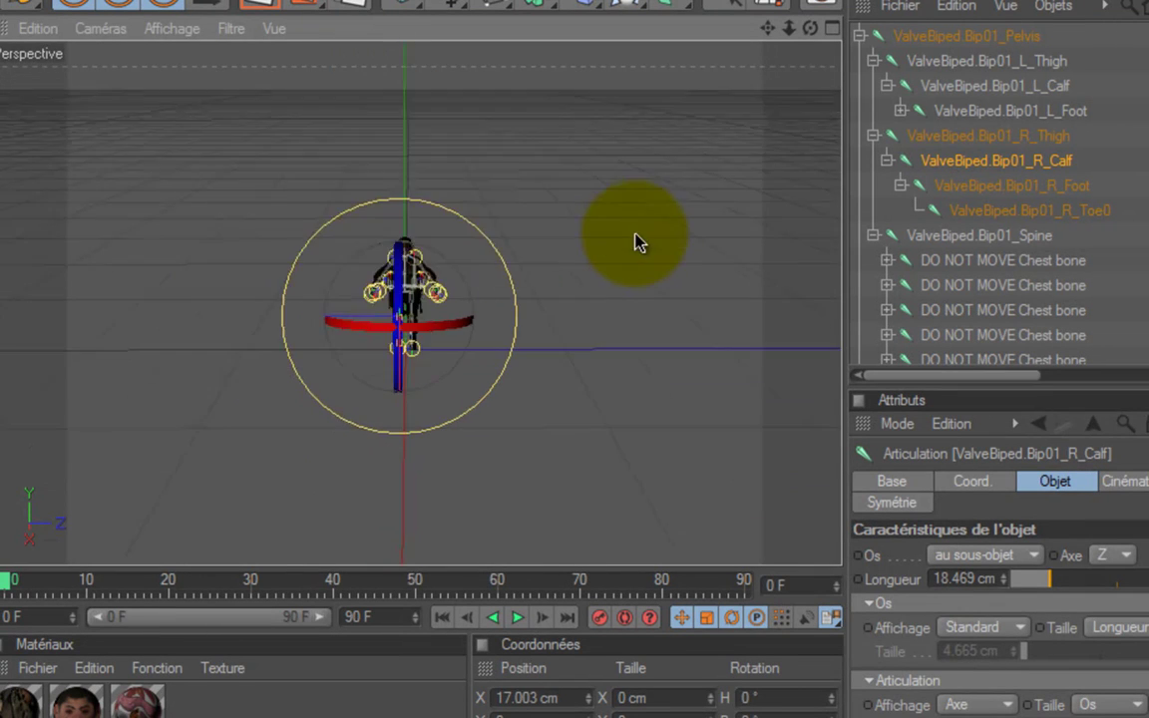
pyautogui.scroll(10, 616, 366)
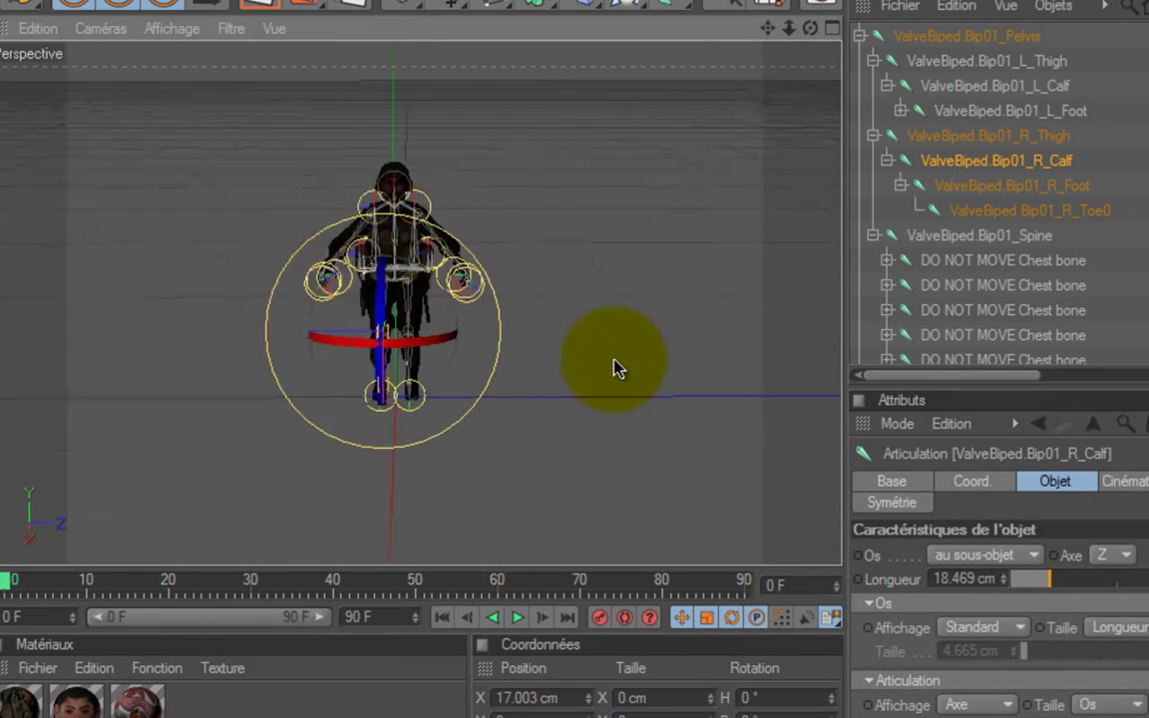
pyautogui.scroll(-5, 615, 366)
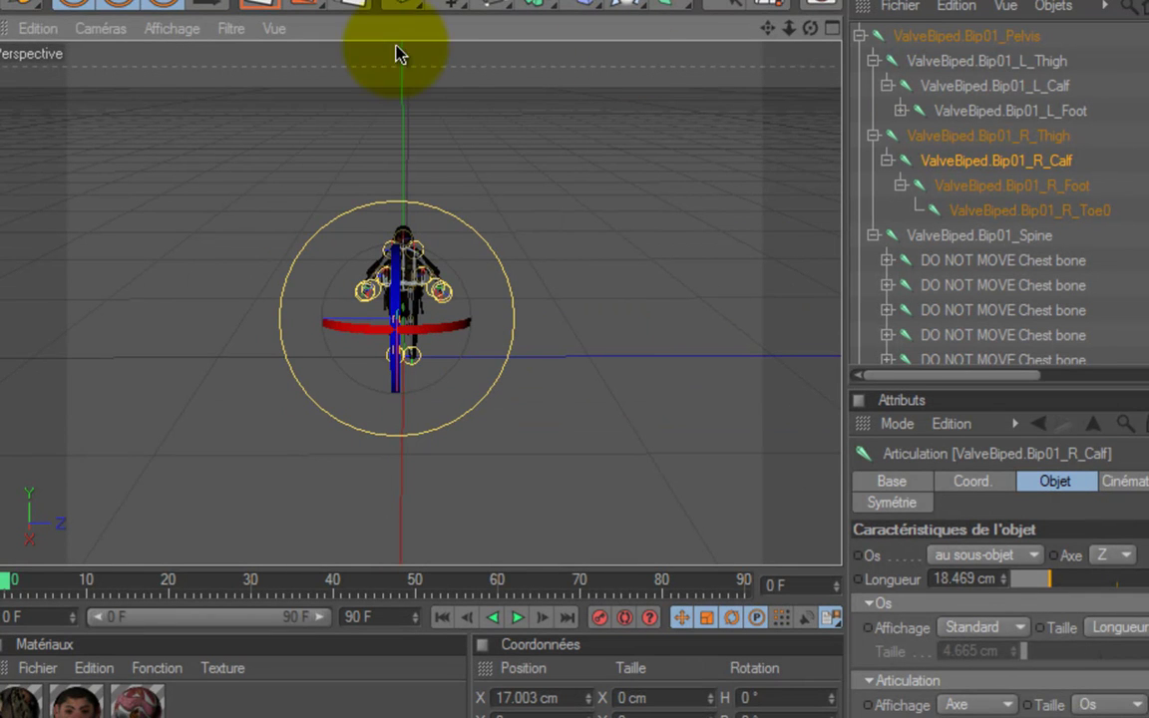